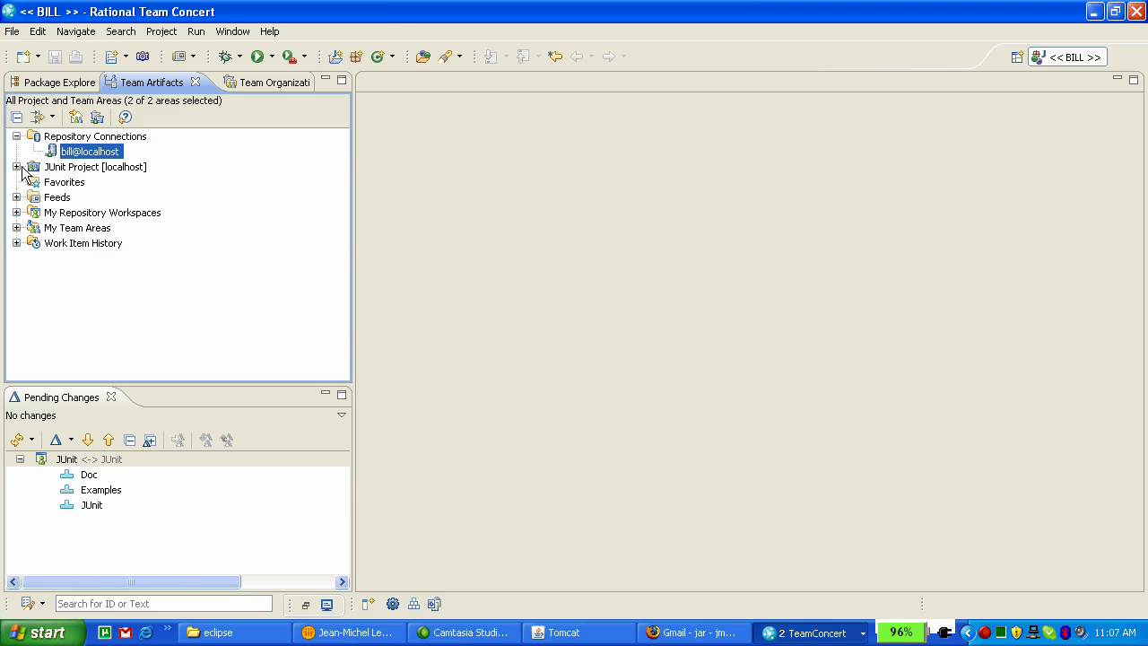
Open the JUnit Project area and grant read access to members of the project area hierarchy and users in the access list.
click(17, 166)
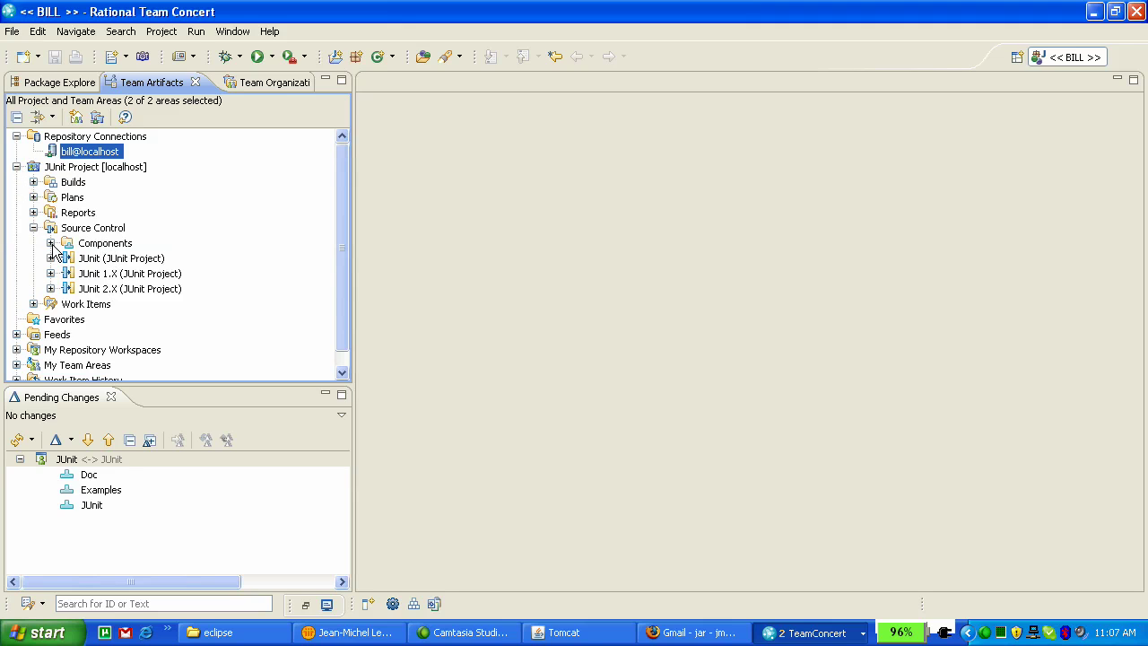
right_click(108, 170)
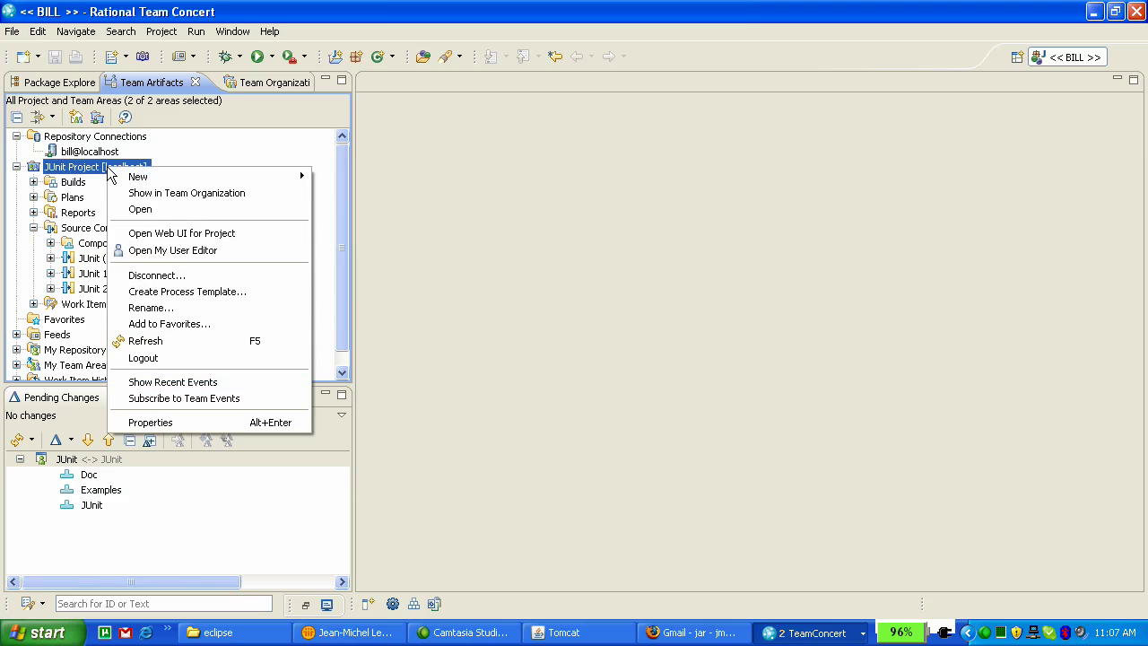
click(237, 211)
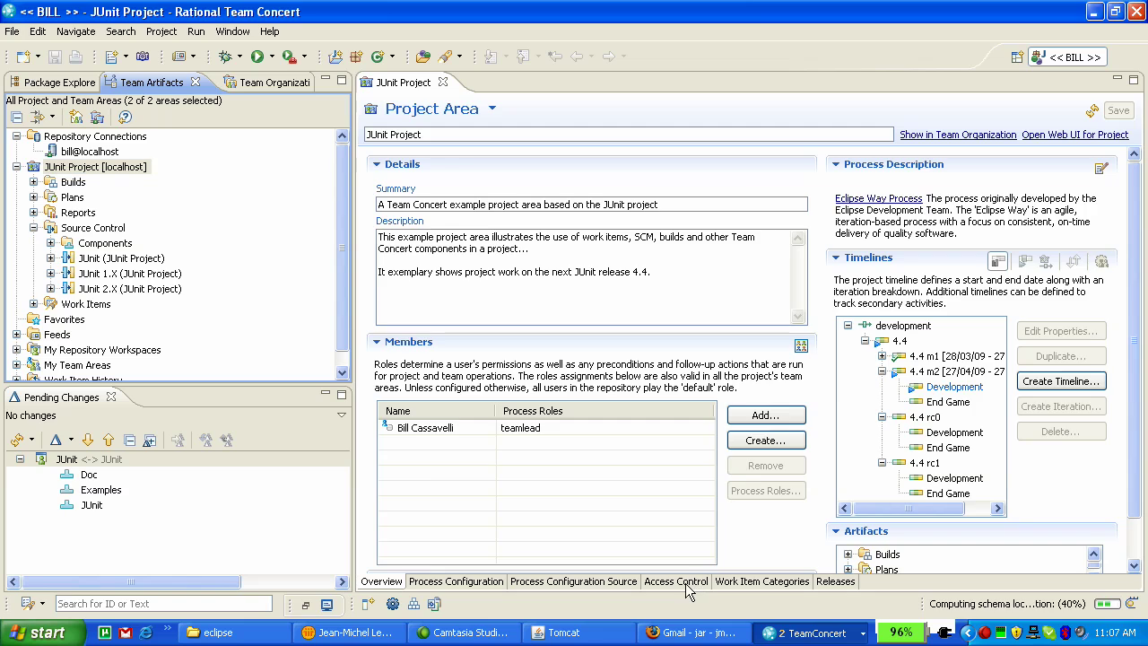
click(686, 584)
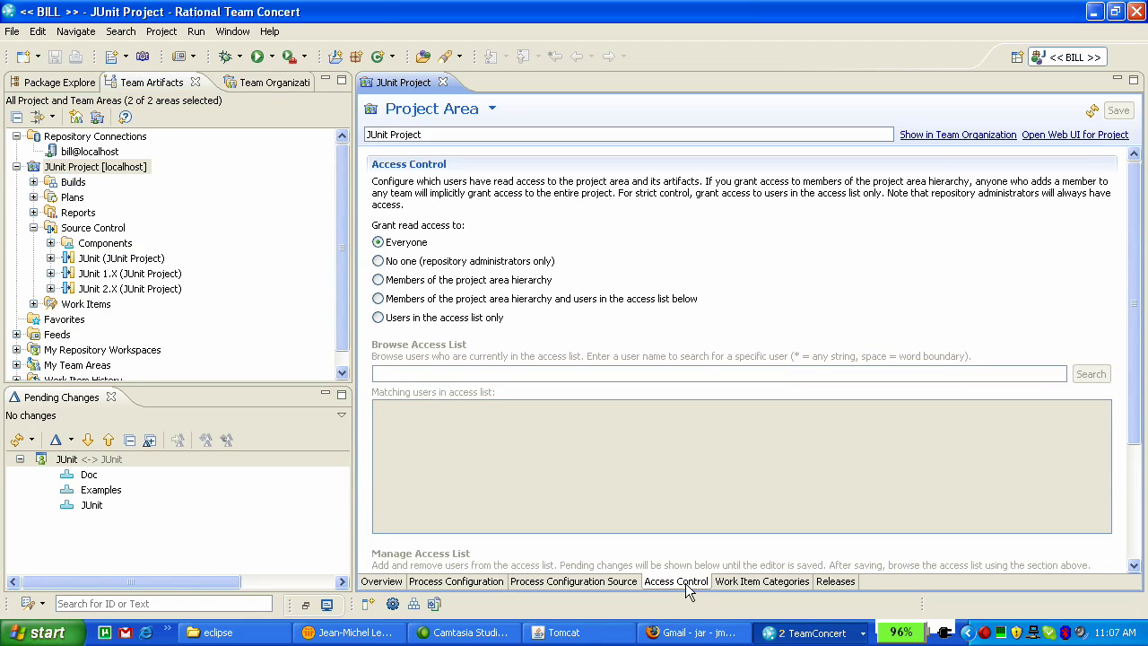
click(506, 301)
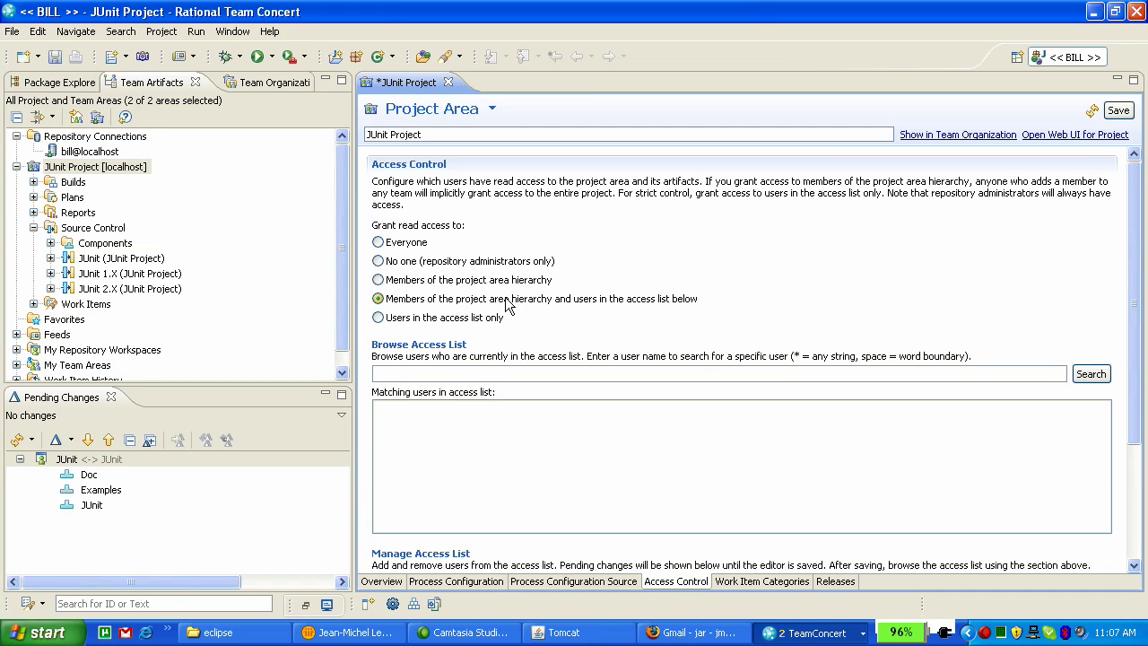
Add the Build user to the project area's access list, and save and close the project area.
click(1136, 292)
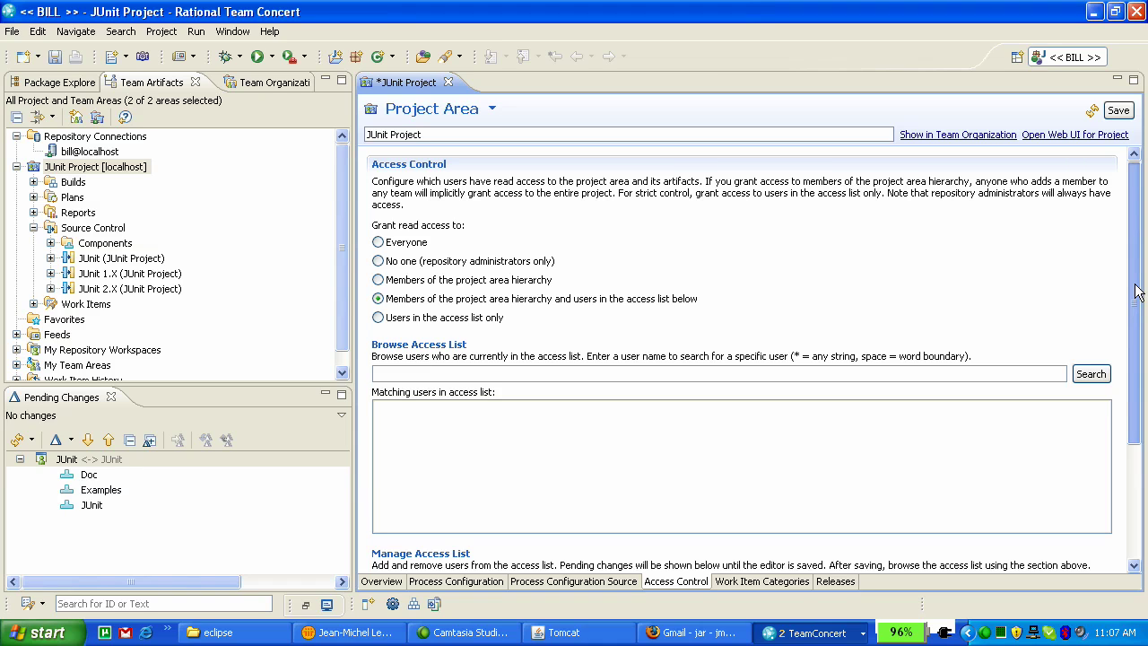
drag(1136, 291, 1137, 399)
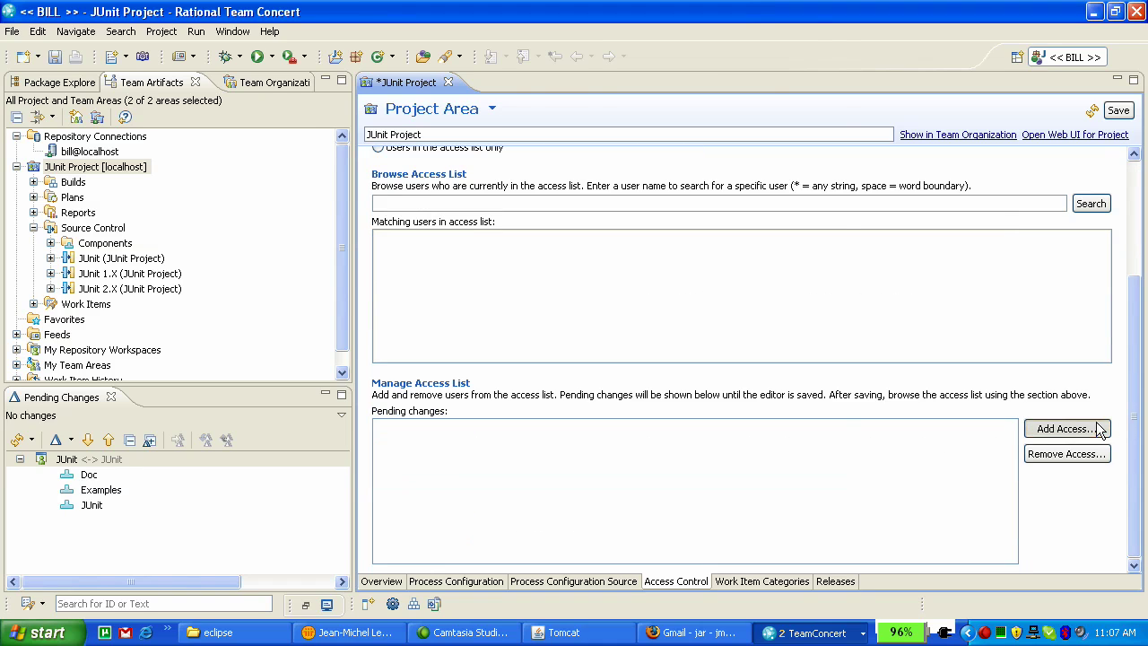
click(1066, 428)
text(bu)
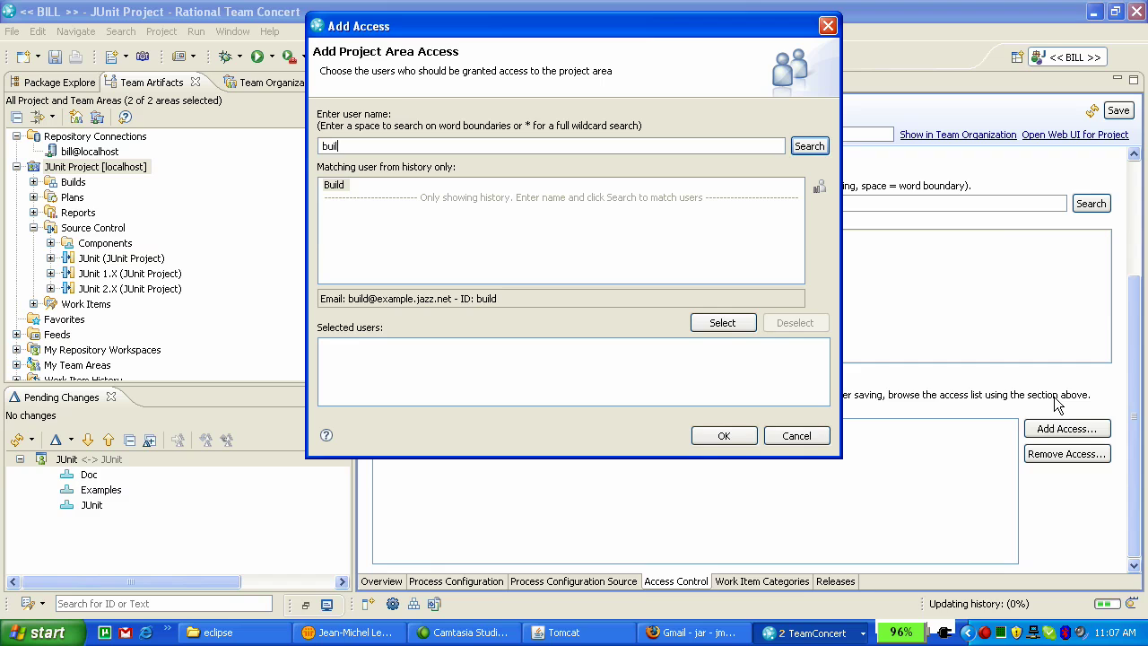
text(il)
key(Return)
click(722, 323)
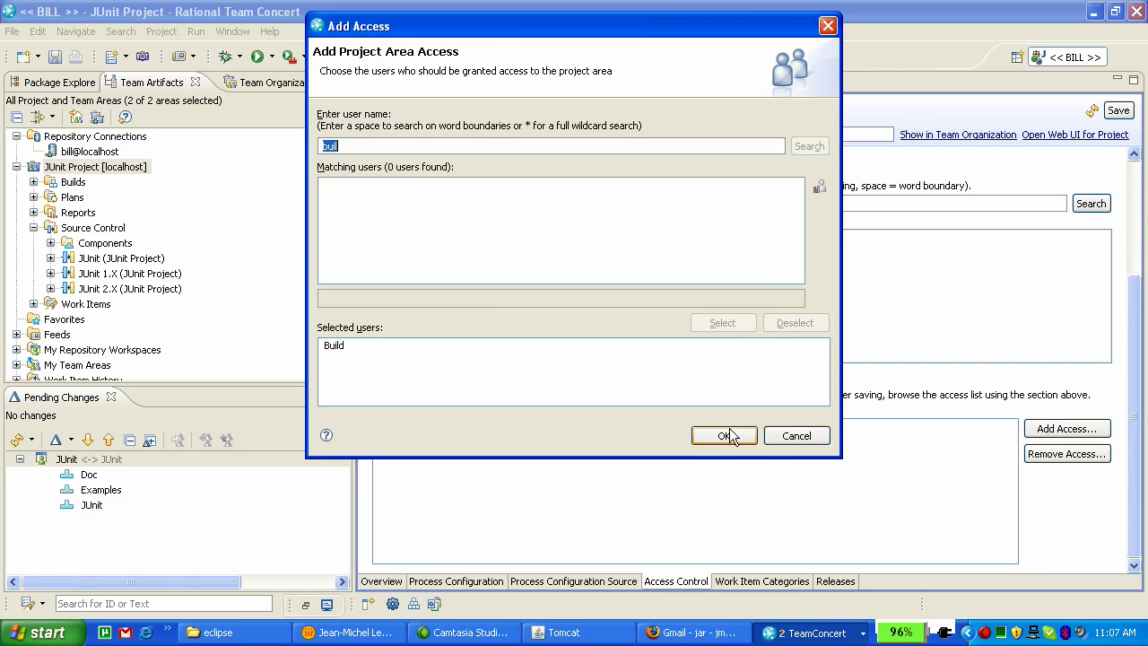
click(724, 436)
click(1117, 111)
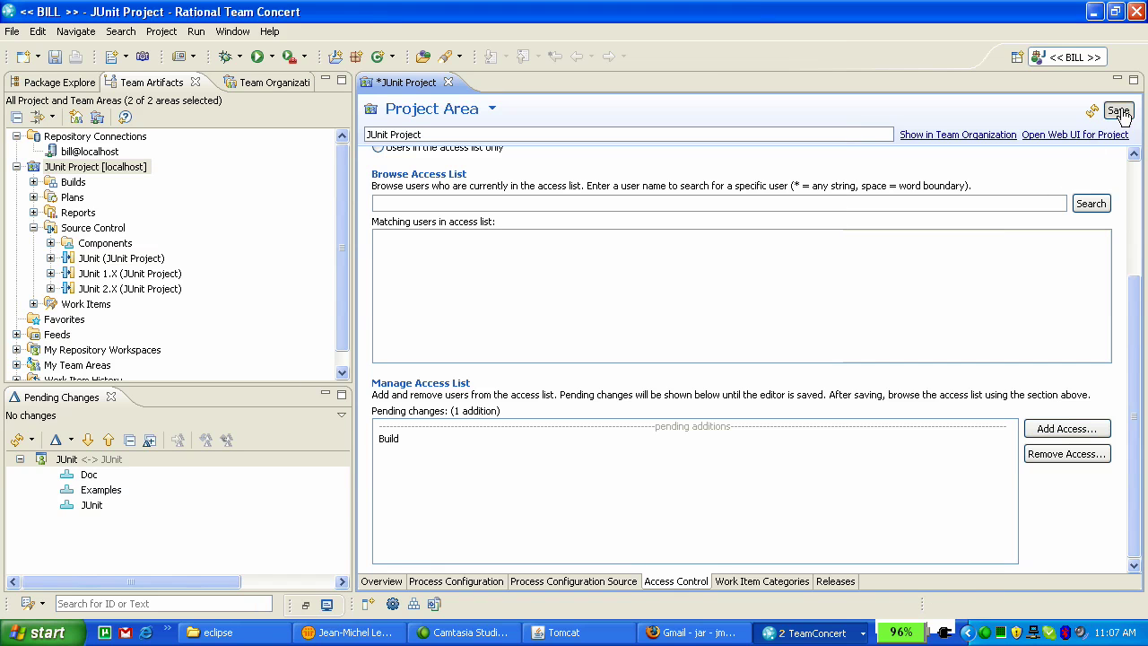
click(1137, 172)
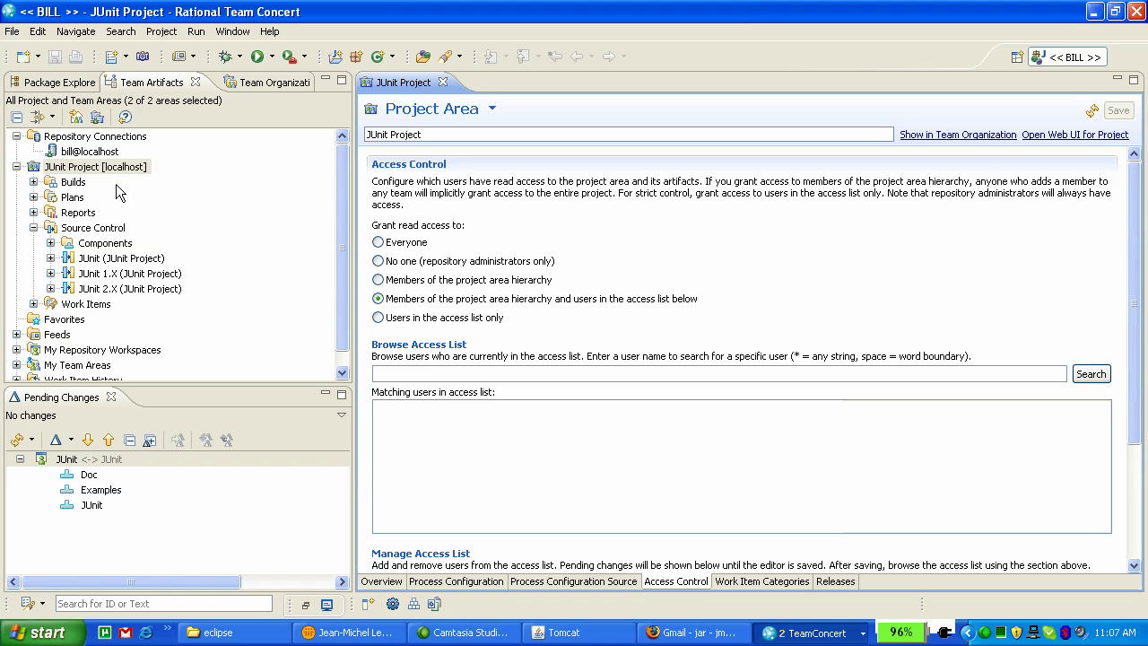
click(442, 82)
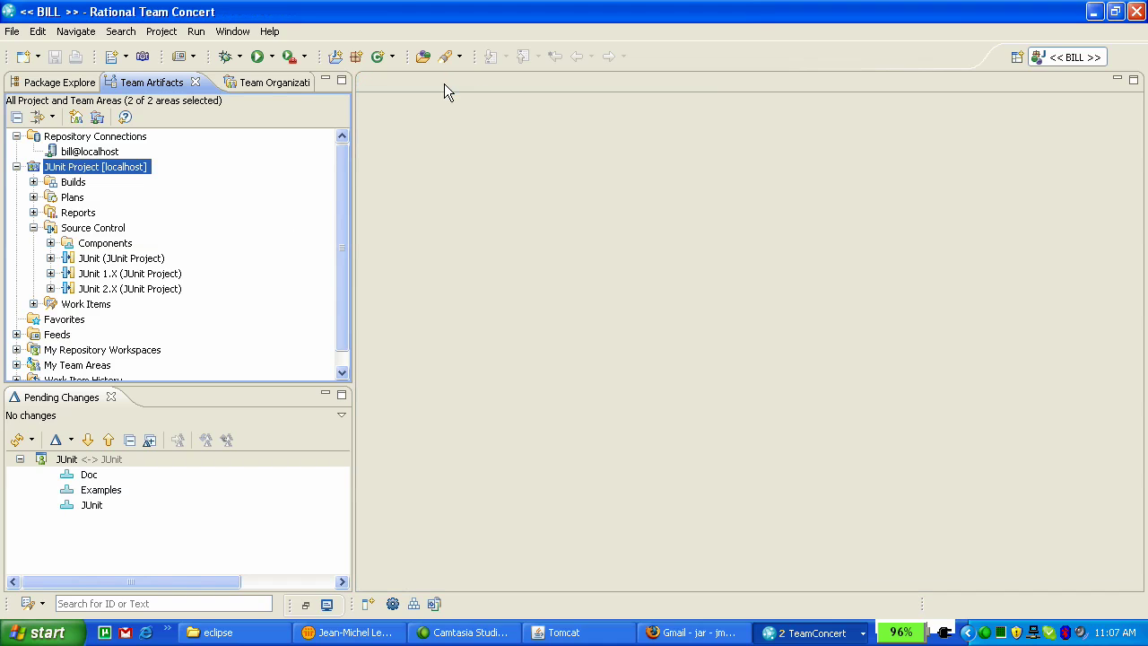
Open the JUnit stream and change the owner of its JUnit component to JUnit Team [development].
right_click(91, 259)
click(123, 285)
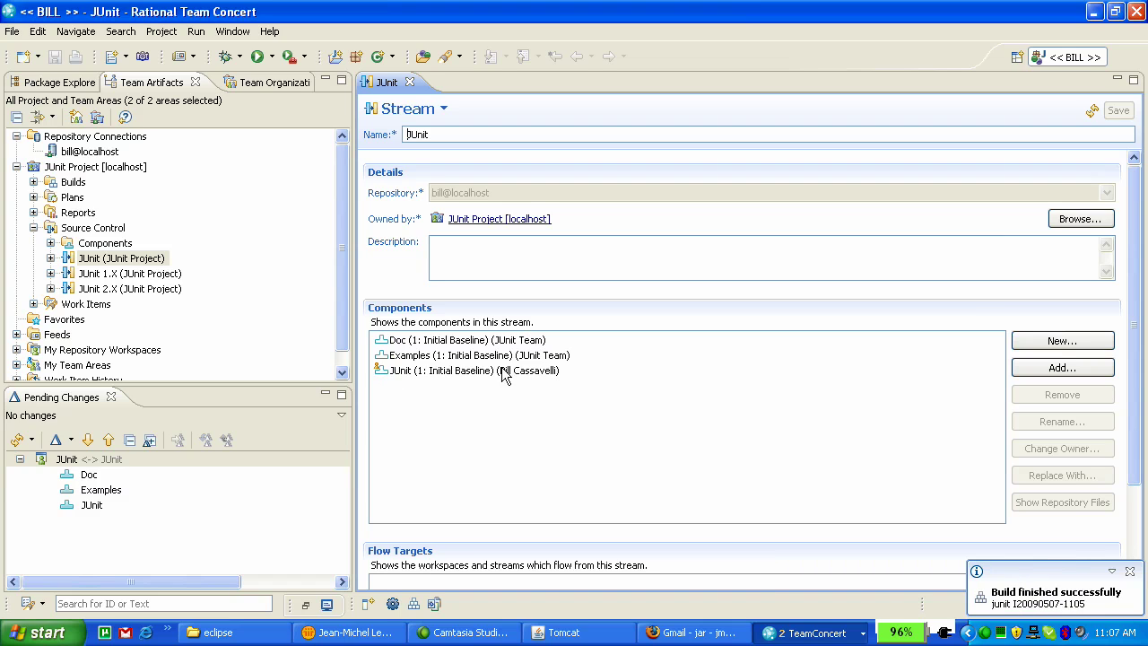
click(439, 375)
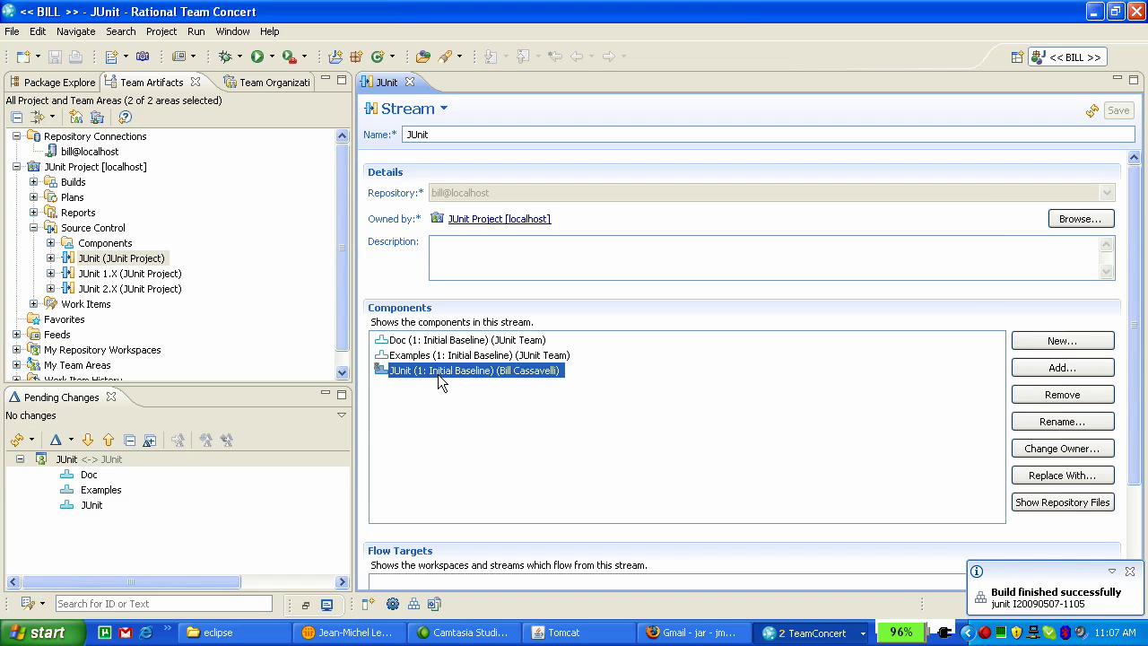
click(1047, 453)
click(653, 330)
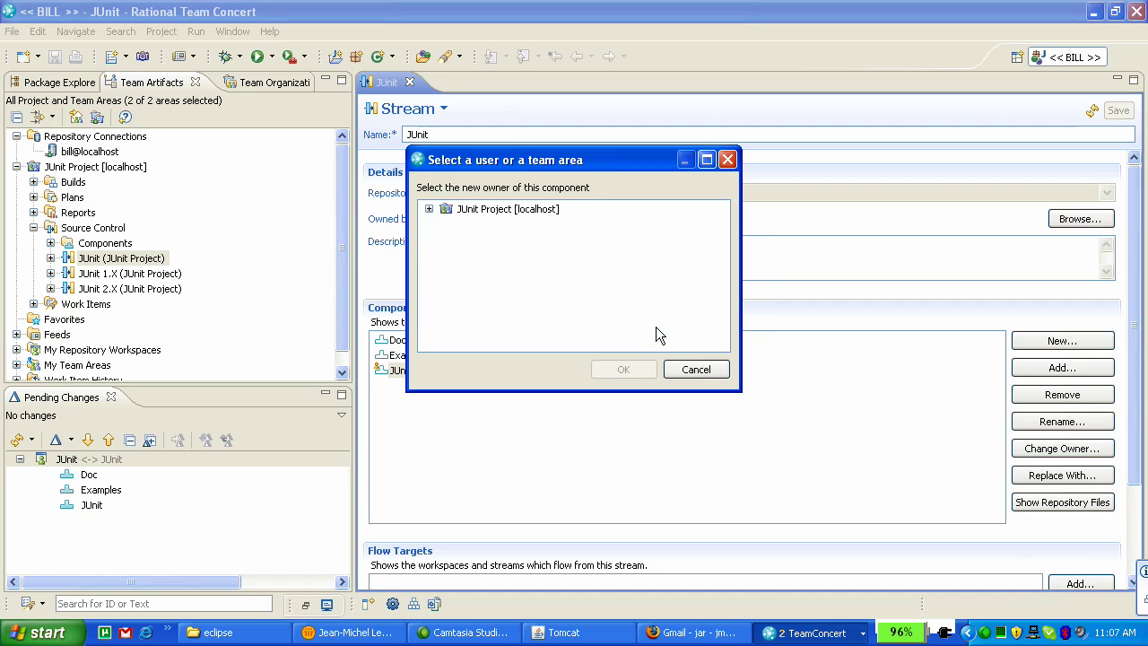
click(429, 210)
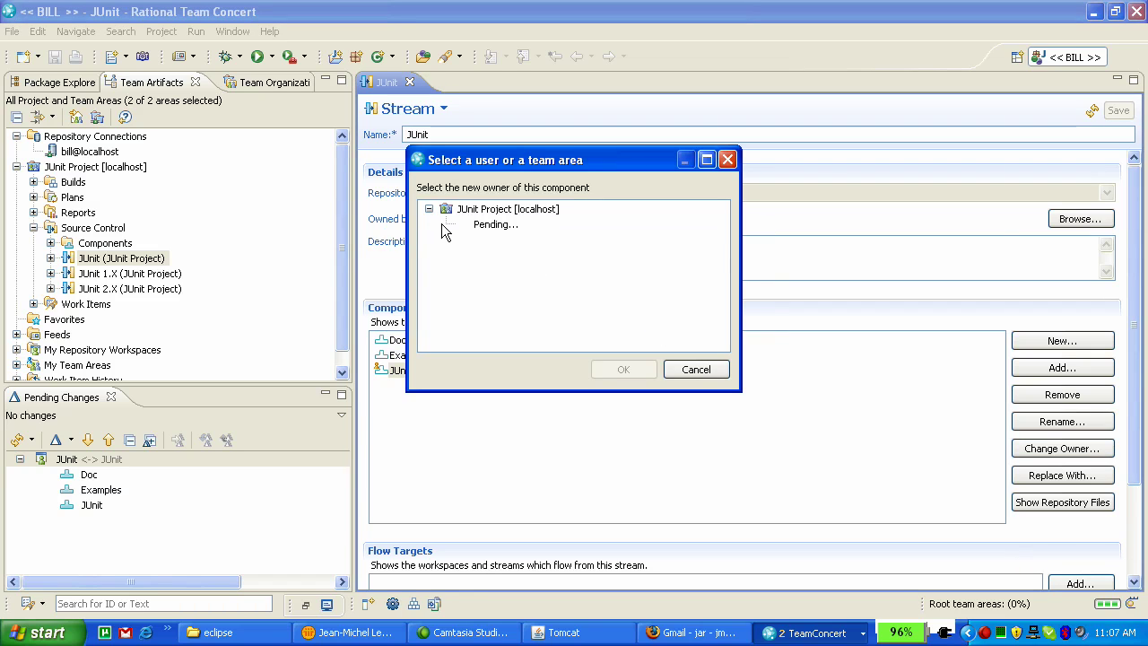
click(503, 229)
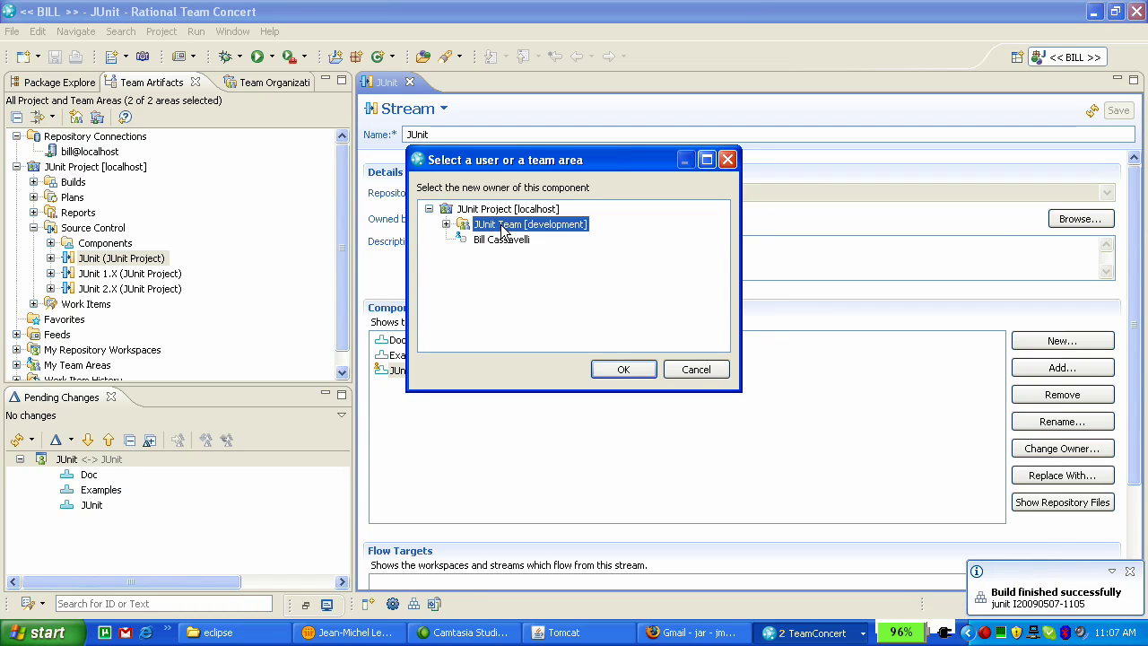
click(623, 368)
click(1119, 110)
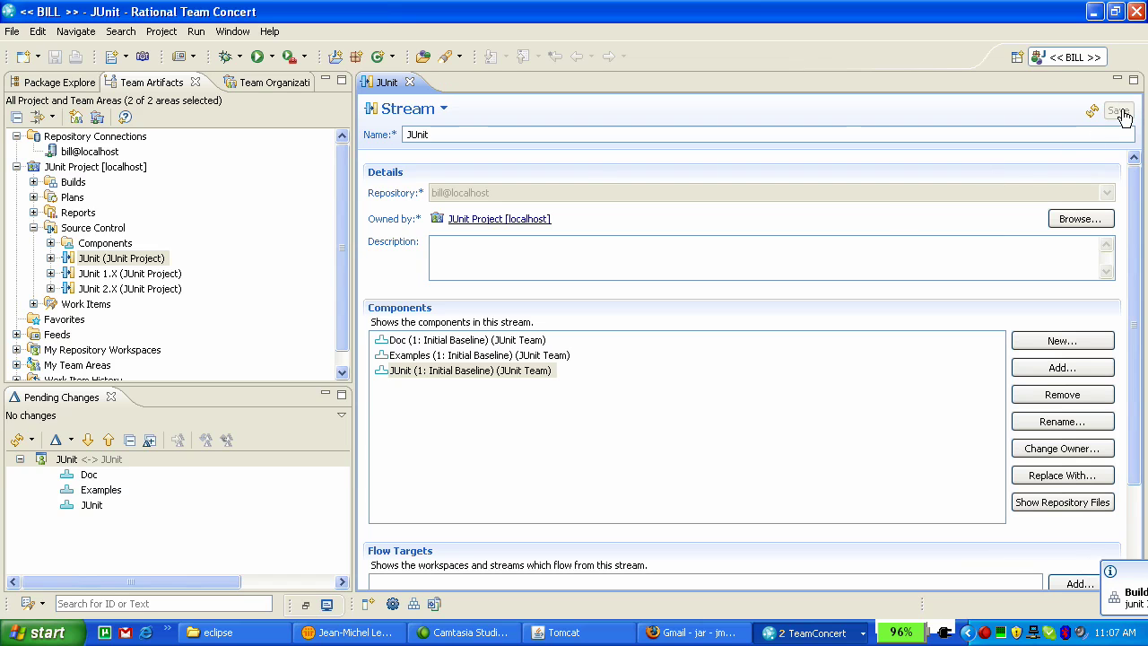
Search the repository for all source control components and examine who owns each one.
click(51, 244)
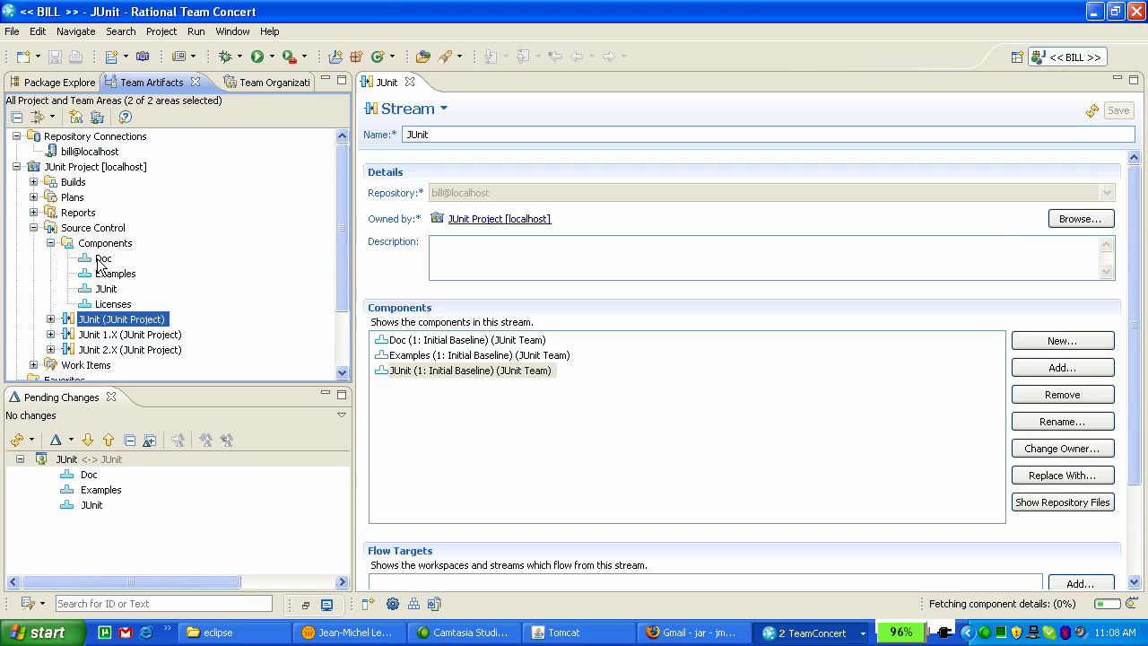
click(51, 244)
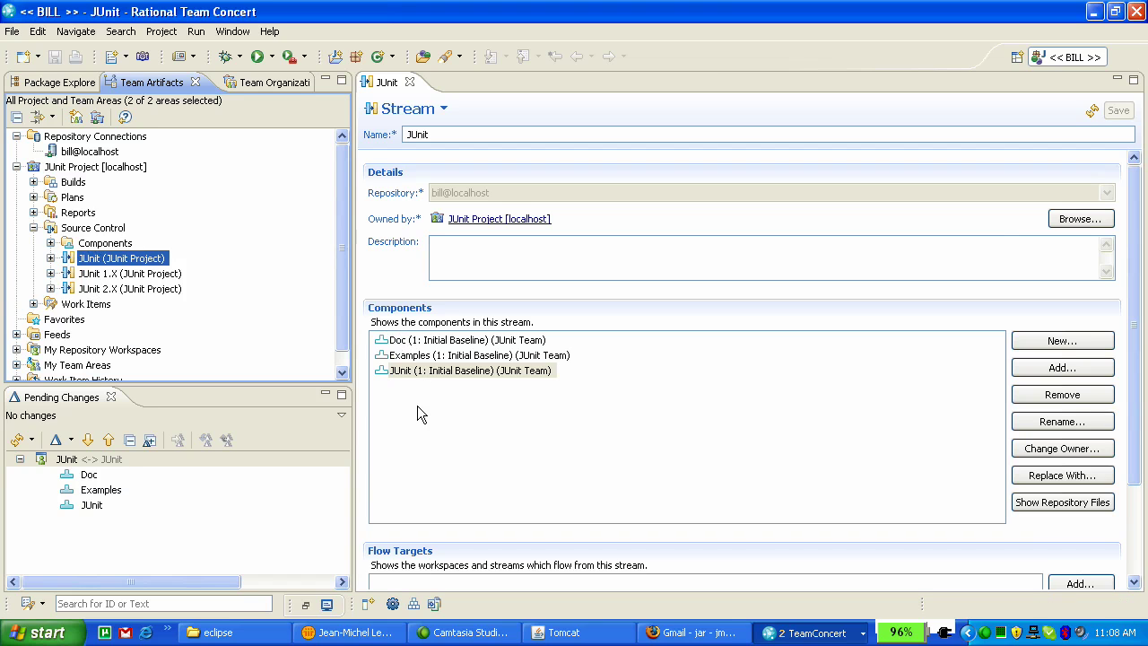
click(120, 32)
mouse_move(171, 129)
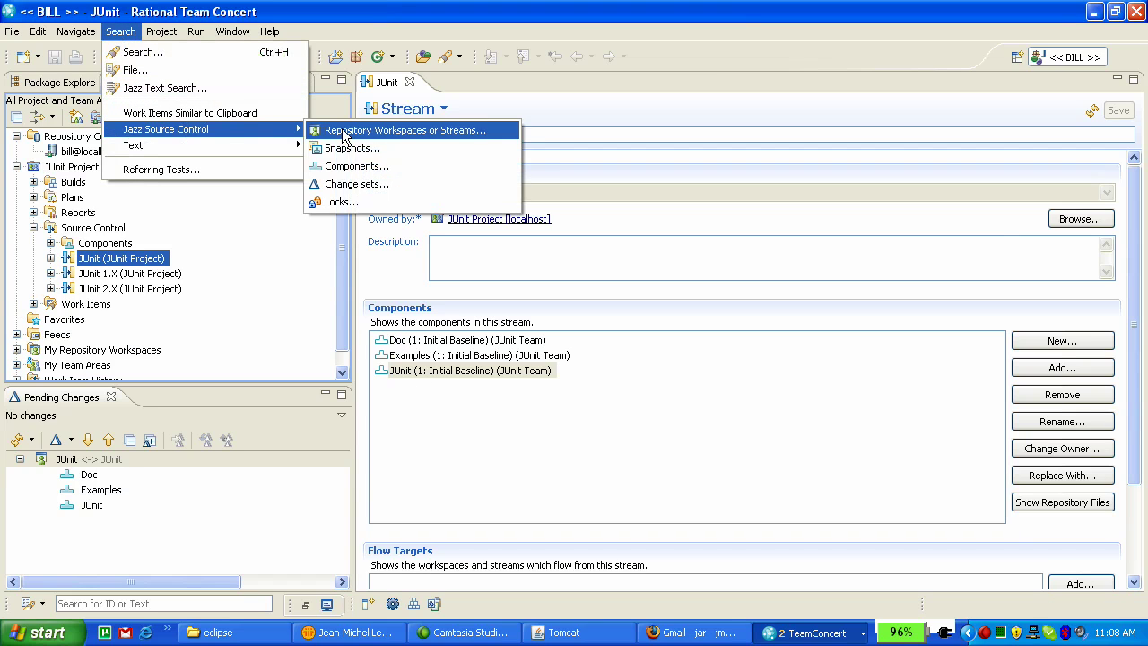
click(356, 166)
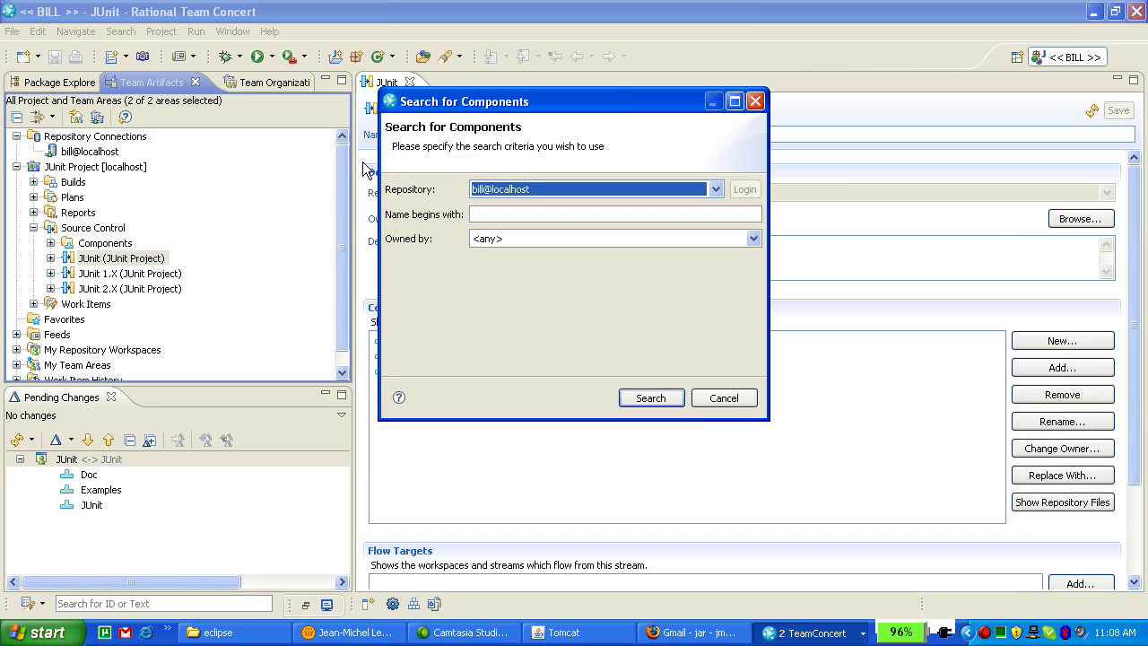
click(657, 397)
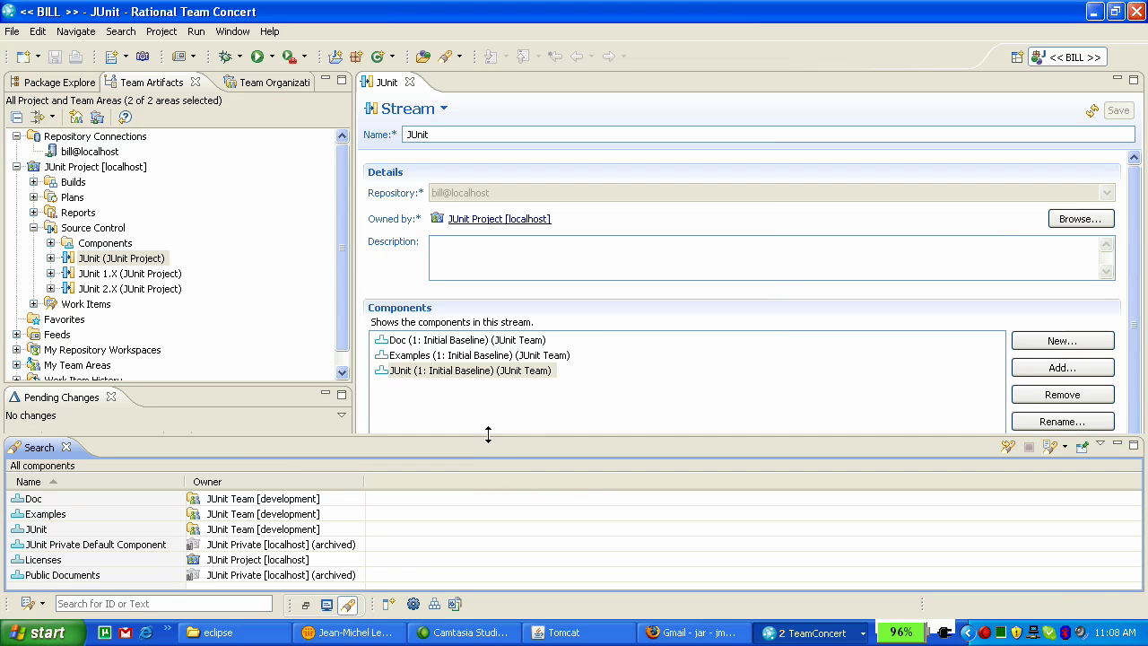
mouse_move(488, 434)
mouse_down()
mouse_move(487, 385)
mouse_move(487, 422)
mouse_up()
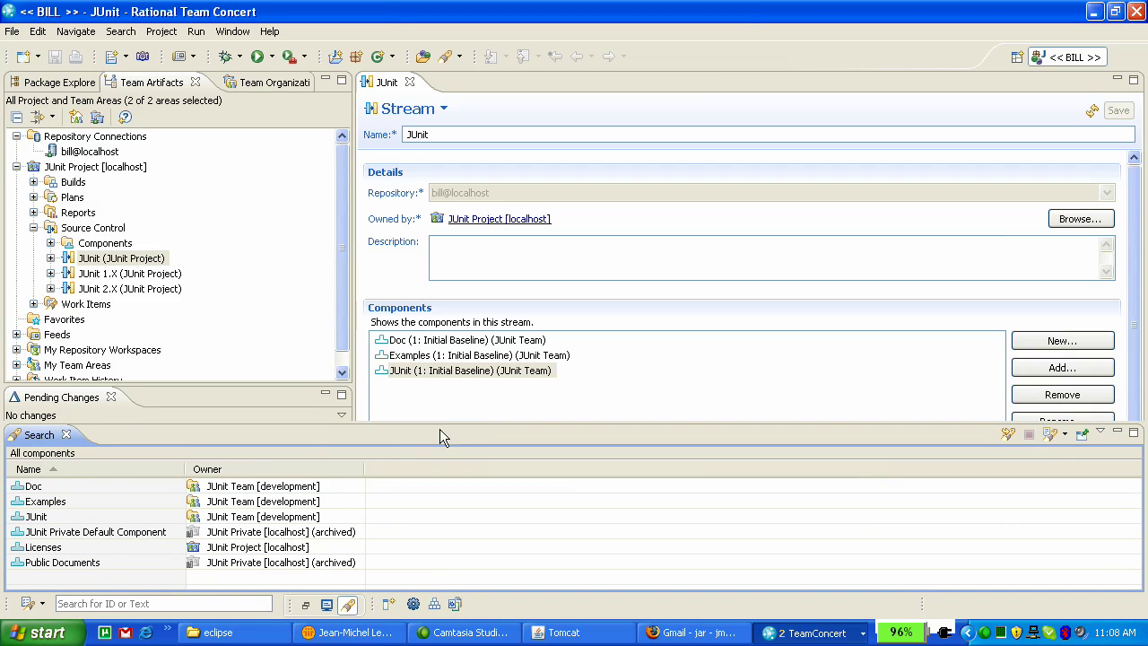
click(452, 413)
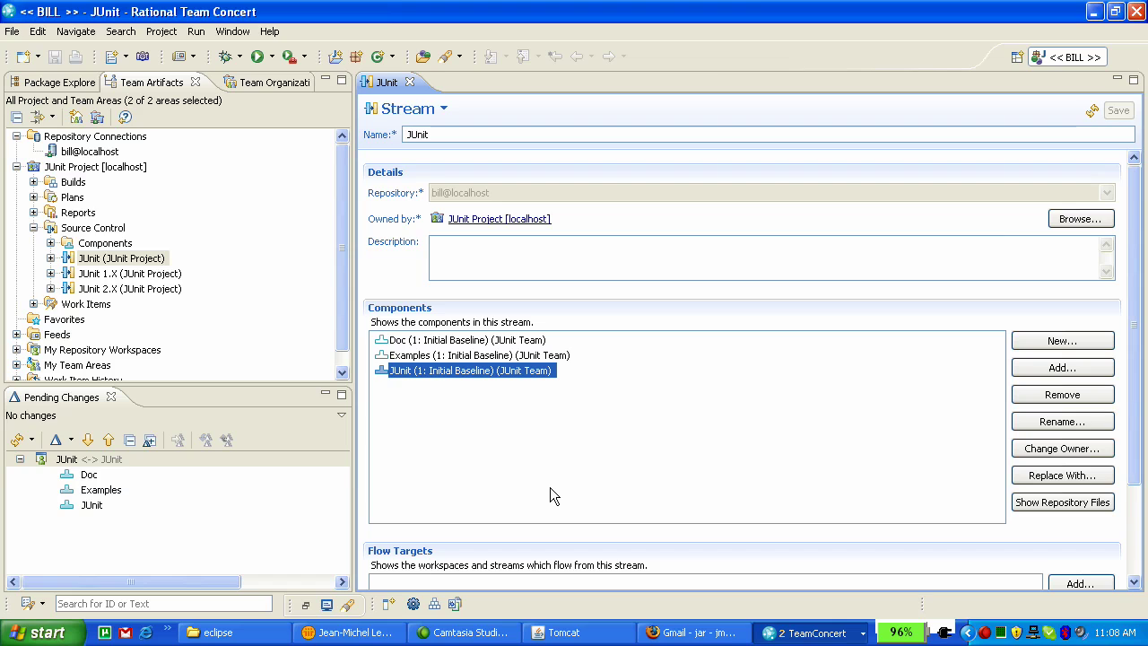
Open the JUnit Team area from the team organization, remove the first contributor from its members, and save.
right_click(109, 167)
click(184, 190)
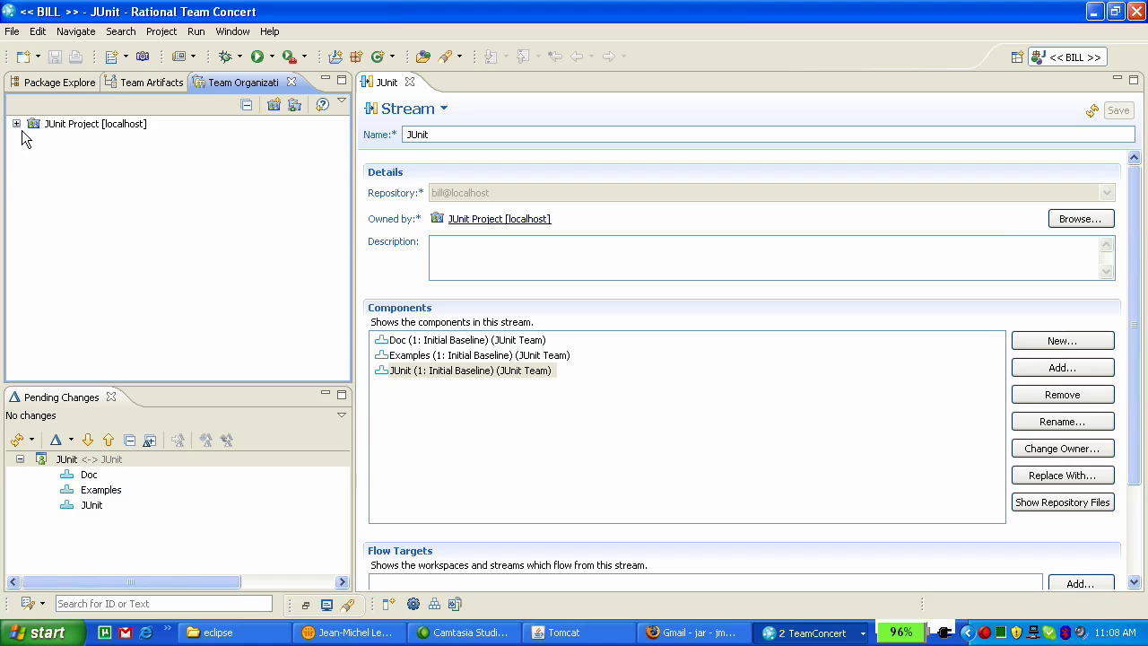
click(16, 124)
click(33, 154)
right_click(102, 155)
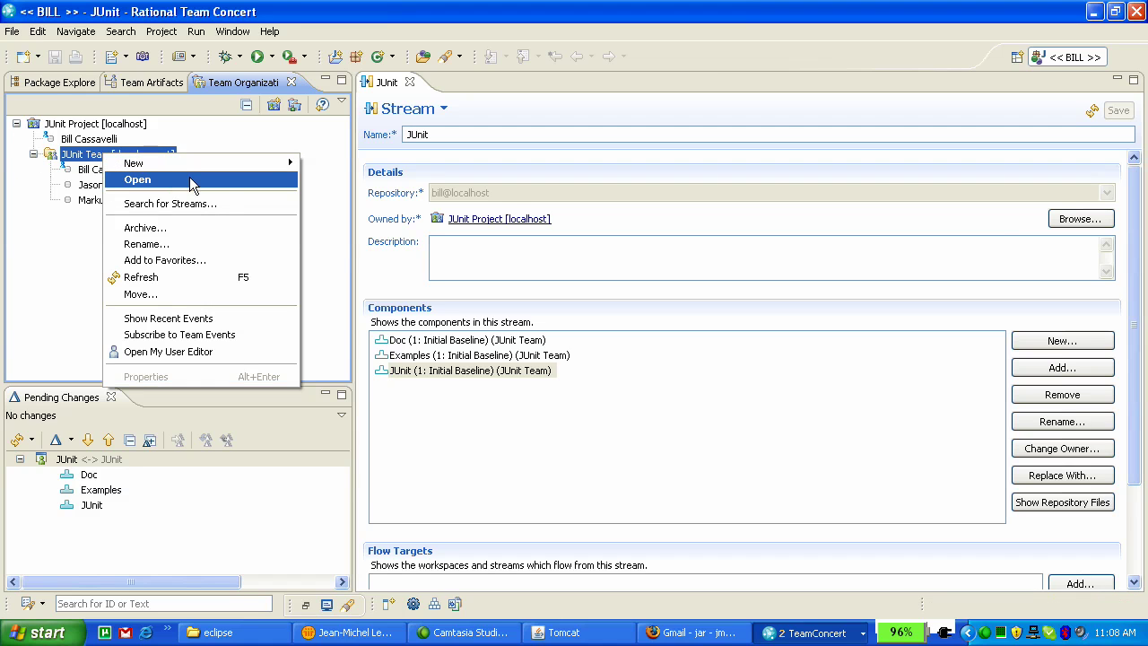
click(140, 178)
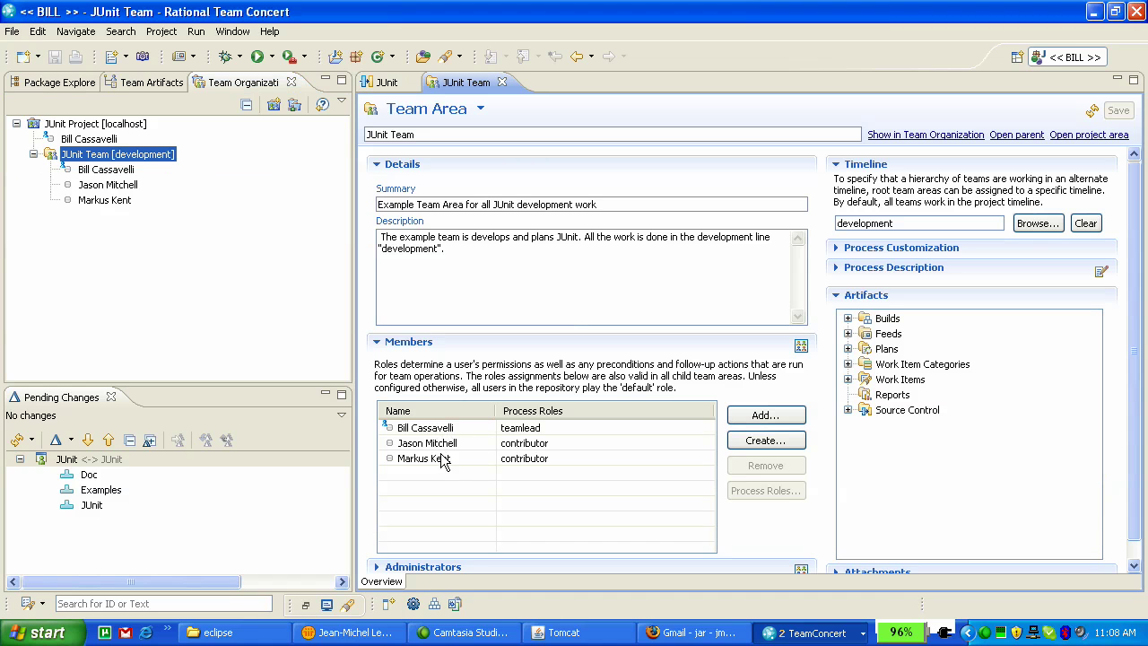
click(443, 443)
click(765, 465)
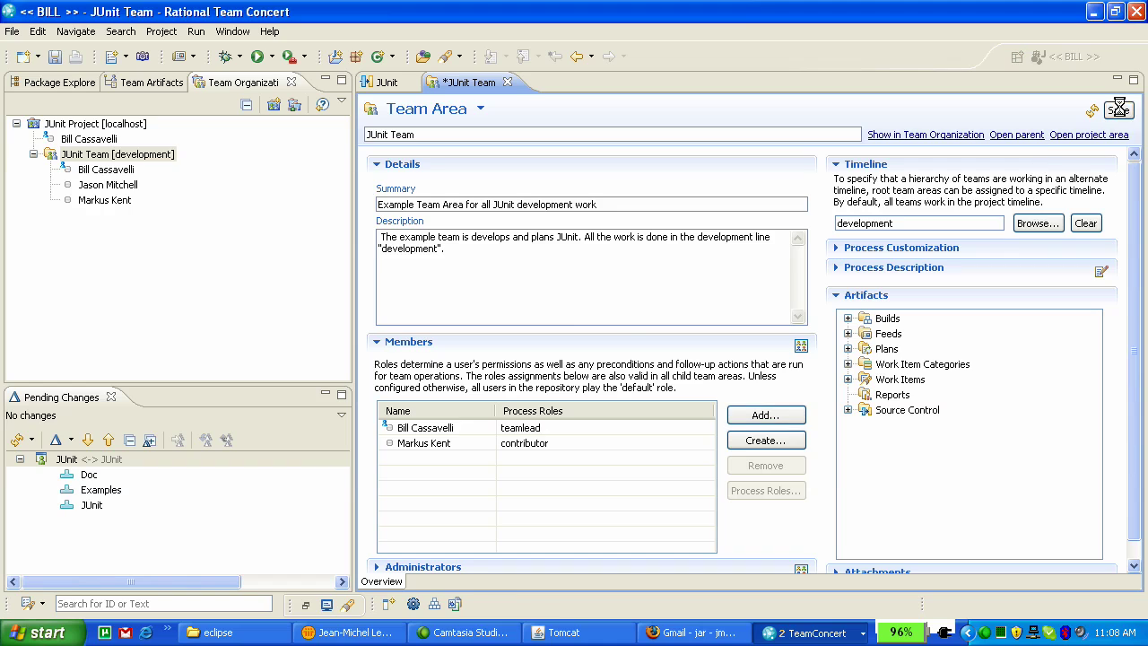
key(ctrl+s)
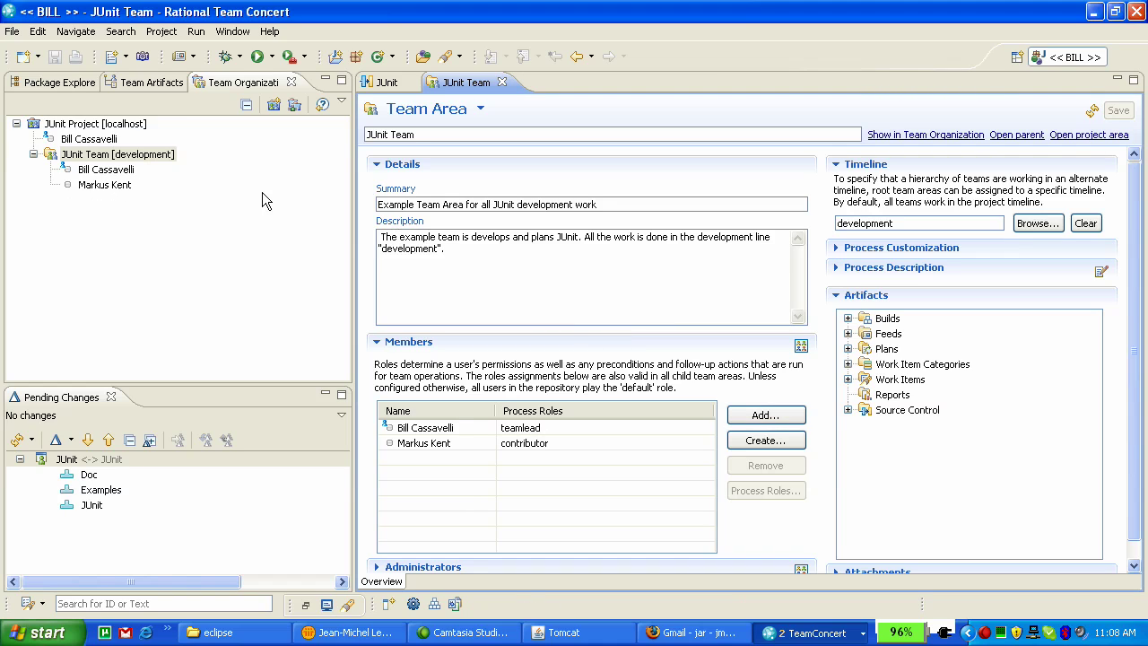
Switch to the removed member's Rational Team Concert window and check which existing project areas are available to connect to.
click(803, 632)
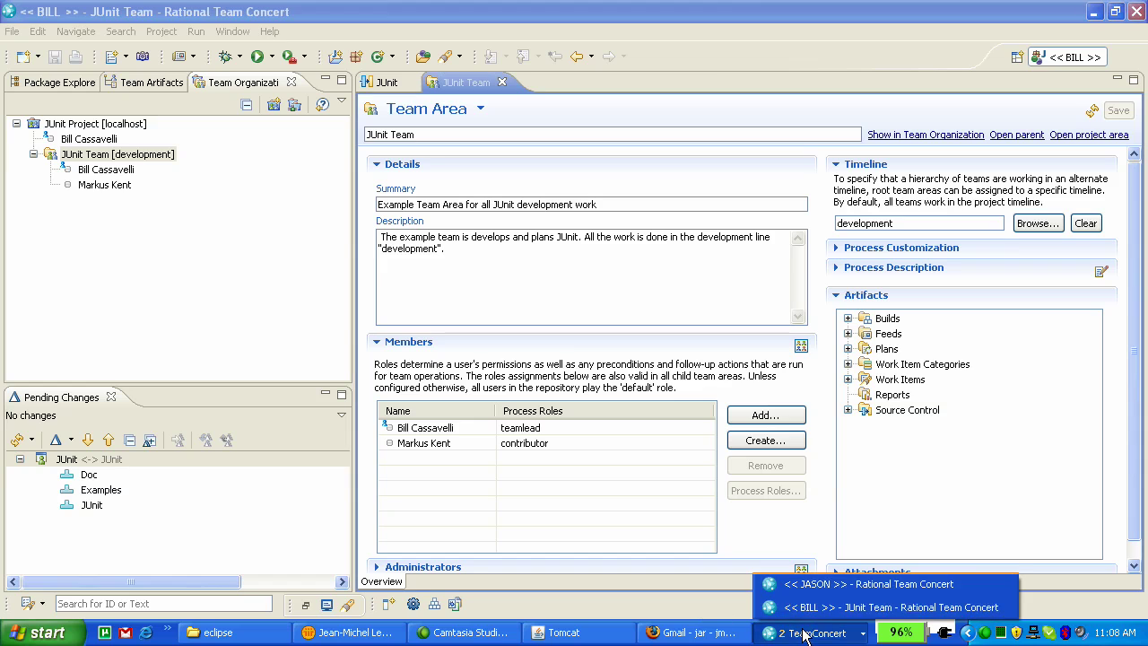
click(824, 584)
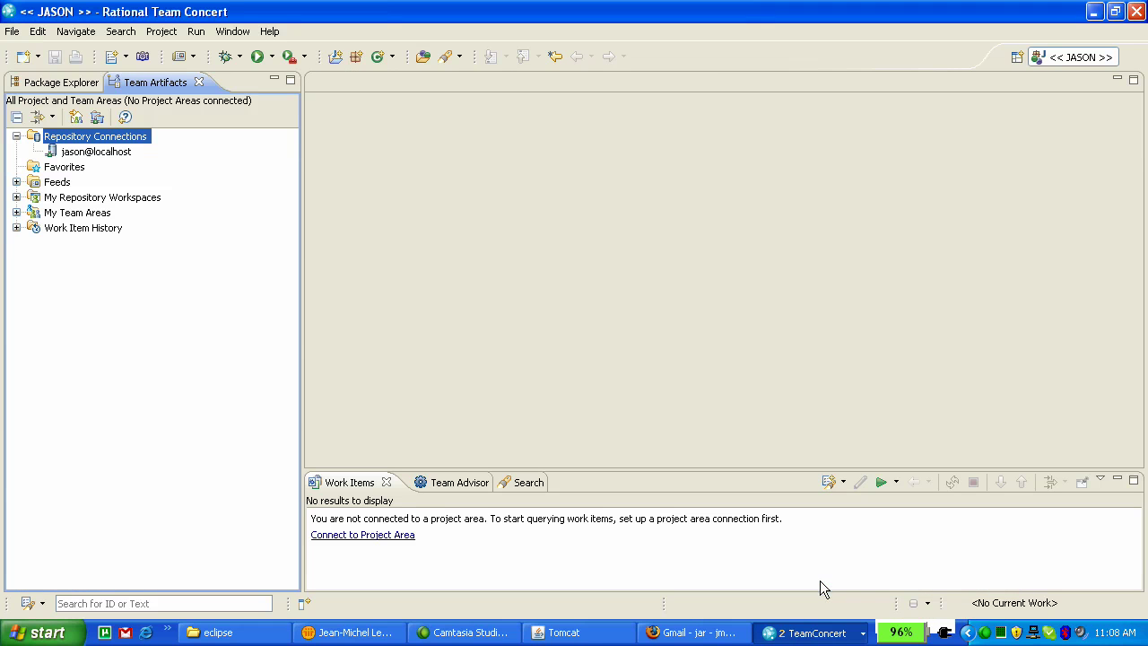
click(97, 118)
click(439, 172)
key(Return)
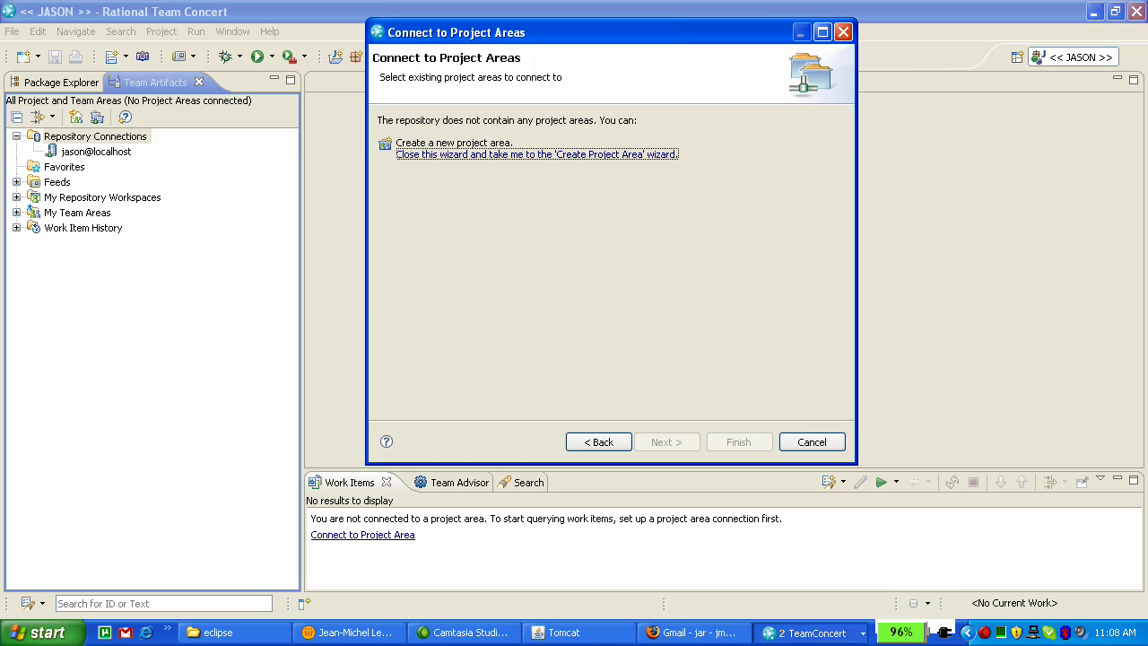
Return to the team lead's window, close the JUnit Team and JUnit stream editors, and show the team artifacts.
click(807, 633)
click(814, 607)
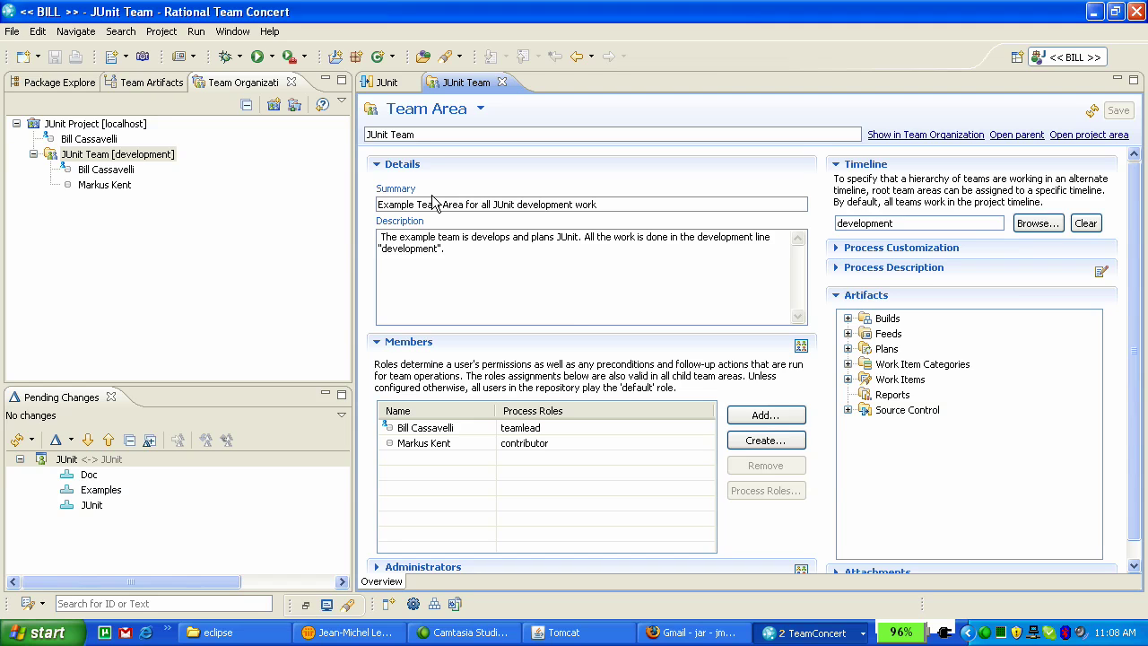
click(502, 82)
click(411, 82)
click(143, 82)
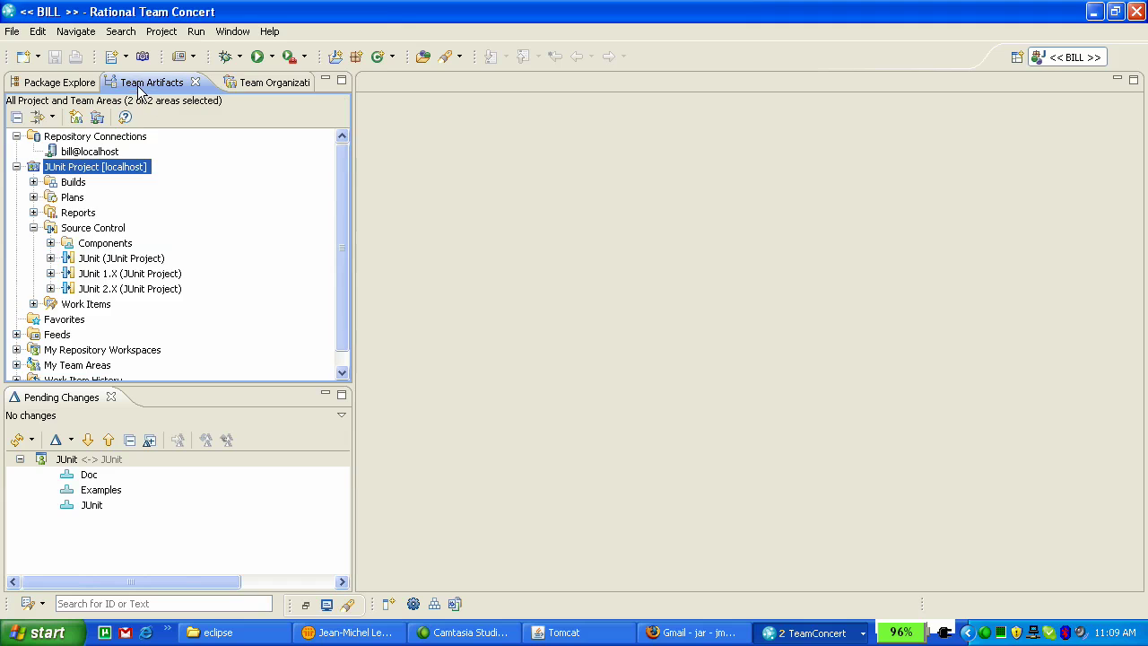
Create a project area named JUnit Private Demo in the localhost repository, using the Simple Team Process template.
click(16, 167)
right_click(90, 151)
mouse_move(171, 161)
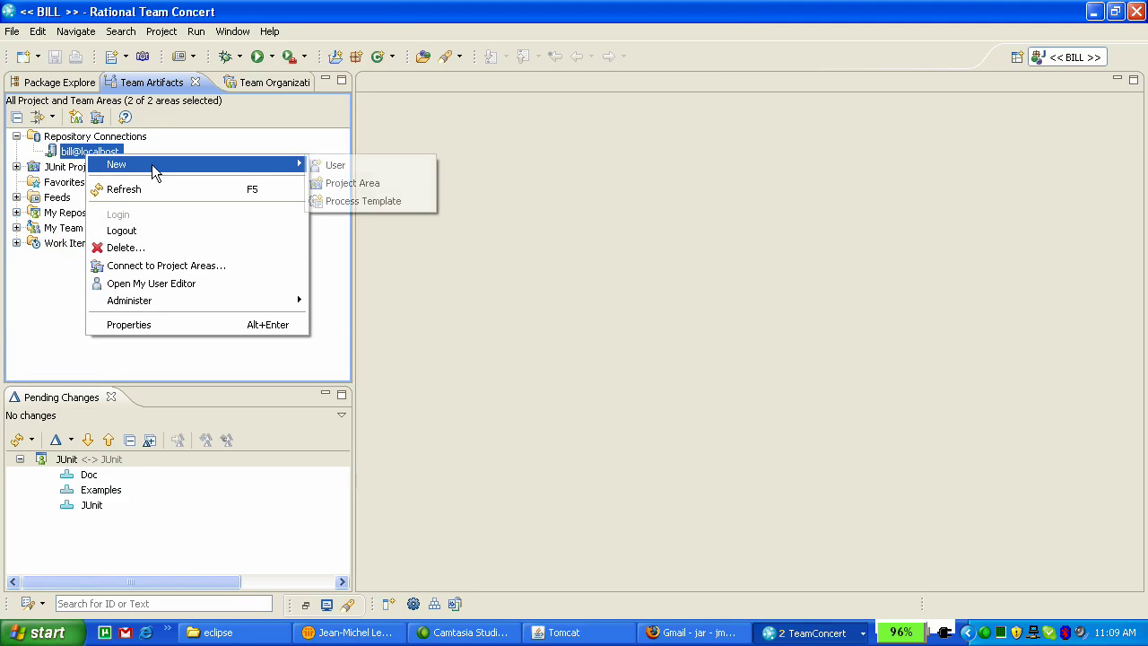
click(355, 183)
text(JUnit Private)
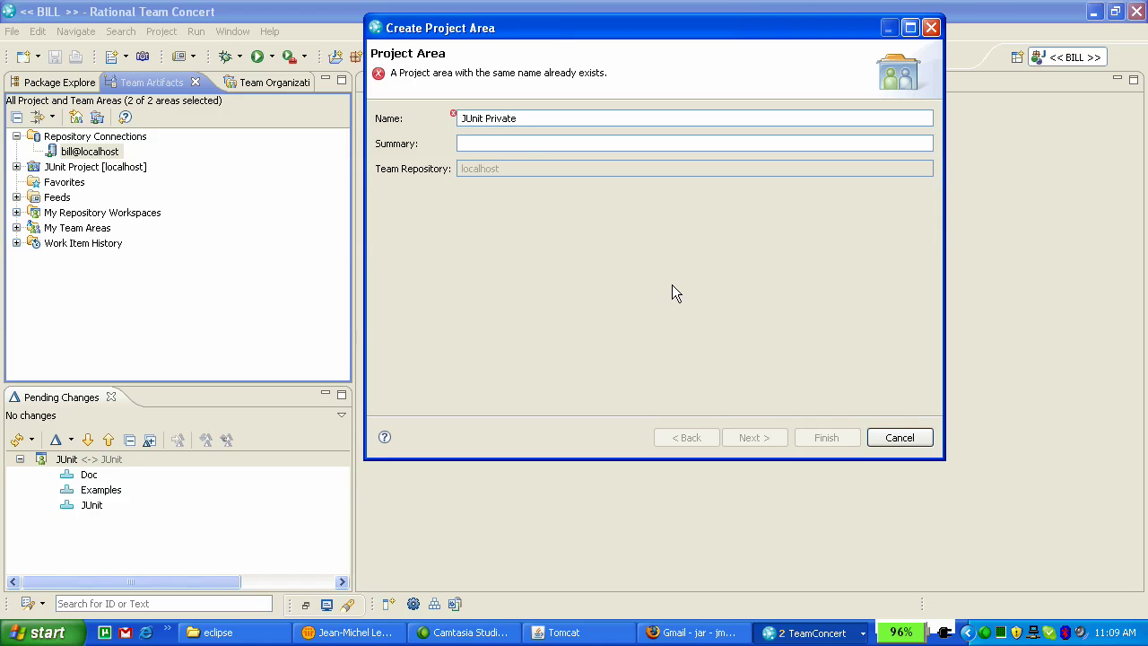
text( Demo)
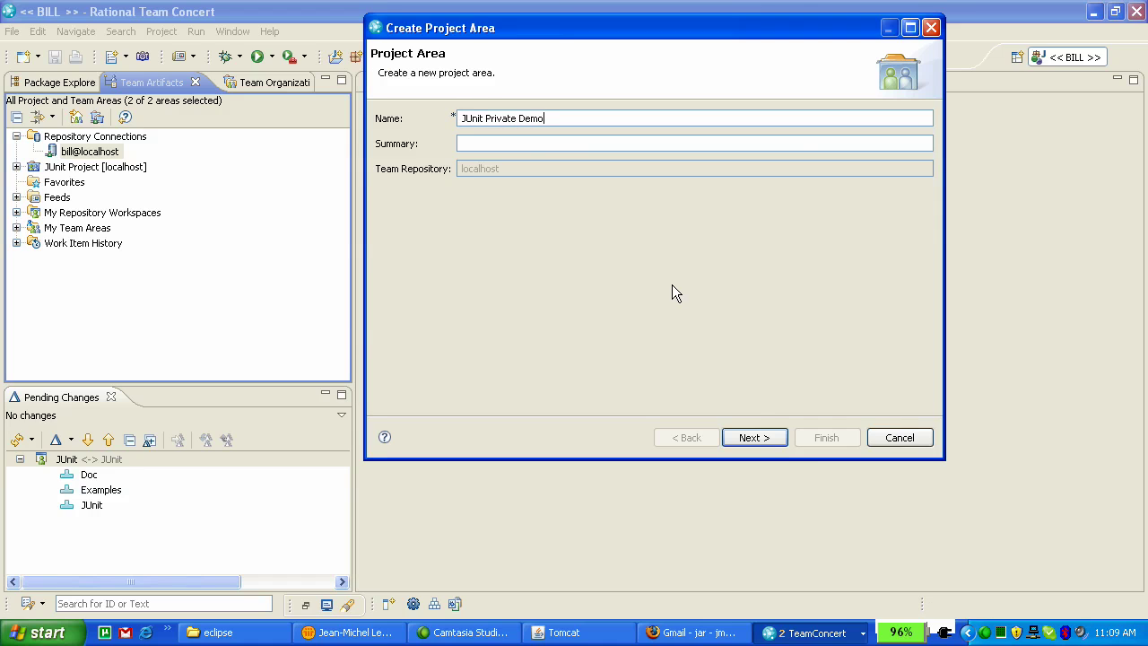
click(762, 443)
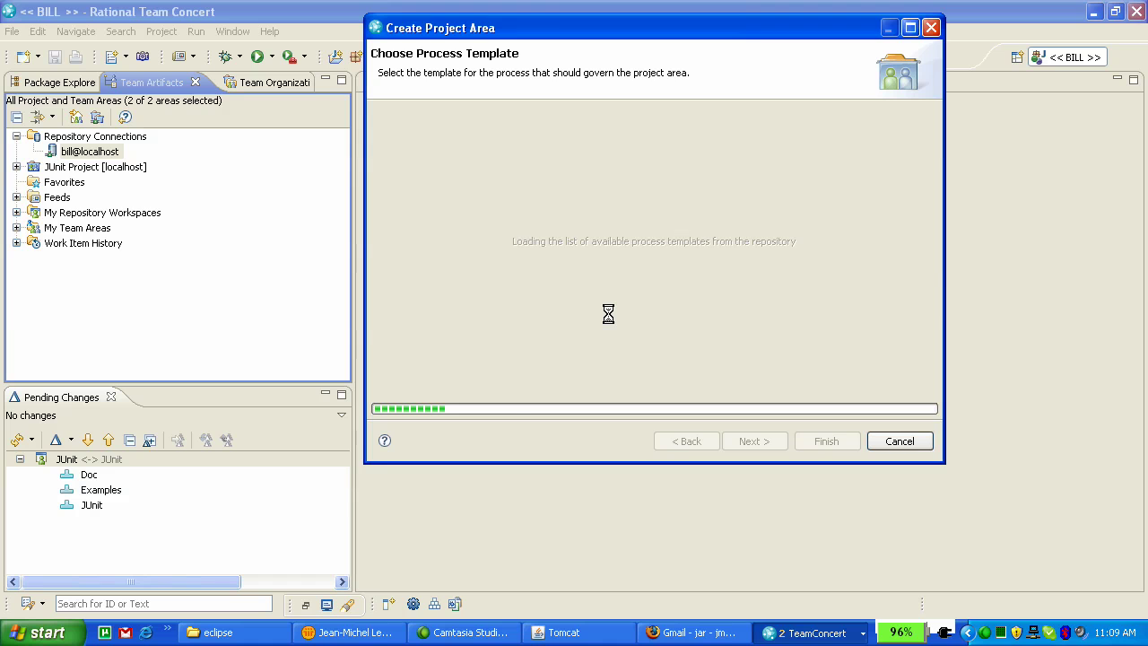
click(444, 205)
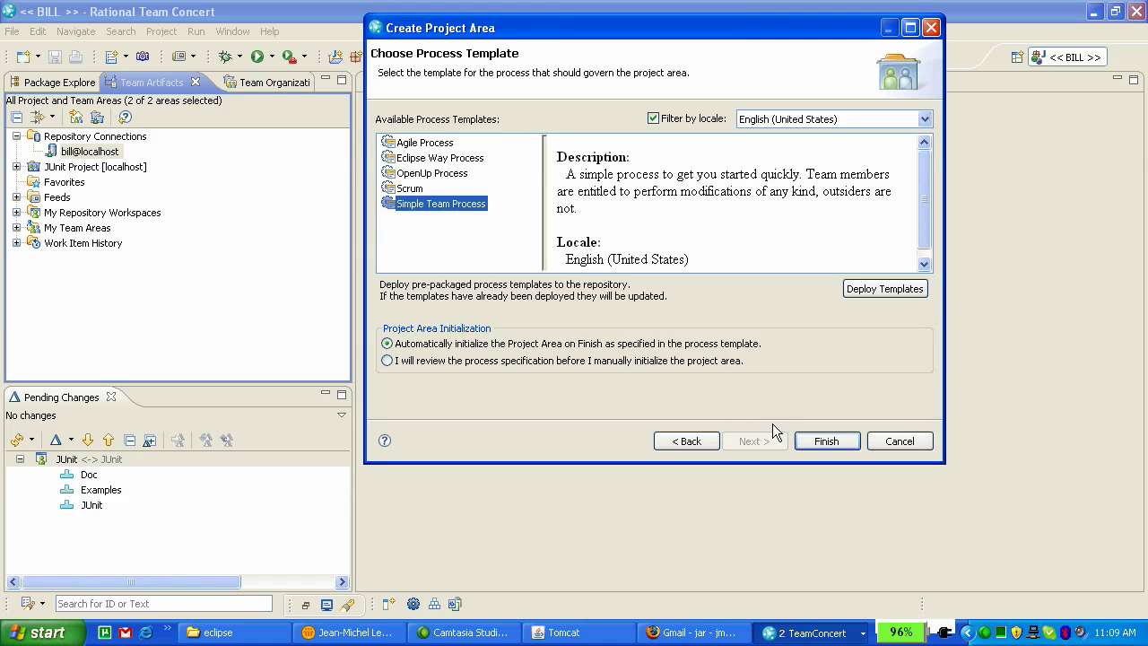
click(821, 439)
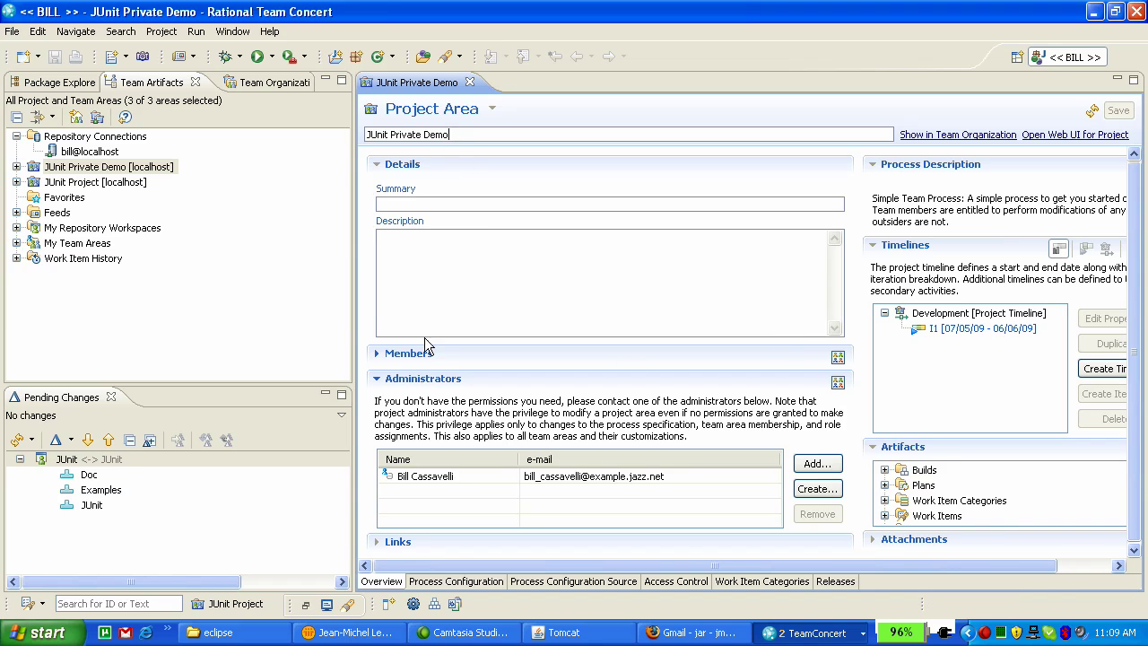
Add the team lead to the JUnit Private Demo members with the Team Member role, save, and close the project area editor.
click(426, 349)
click(820, 418)
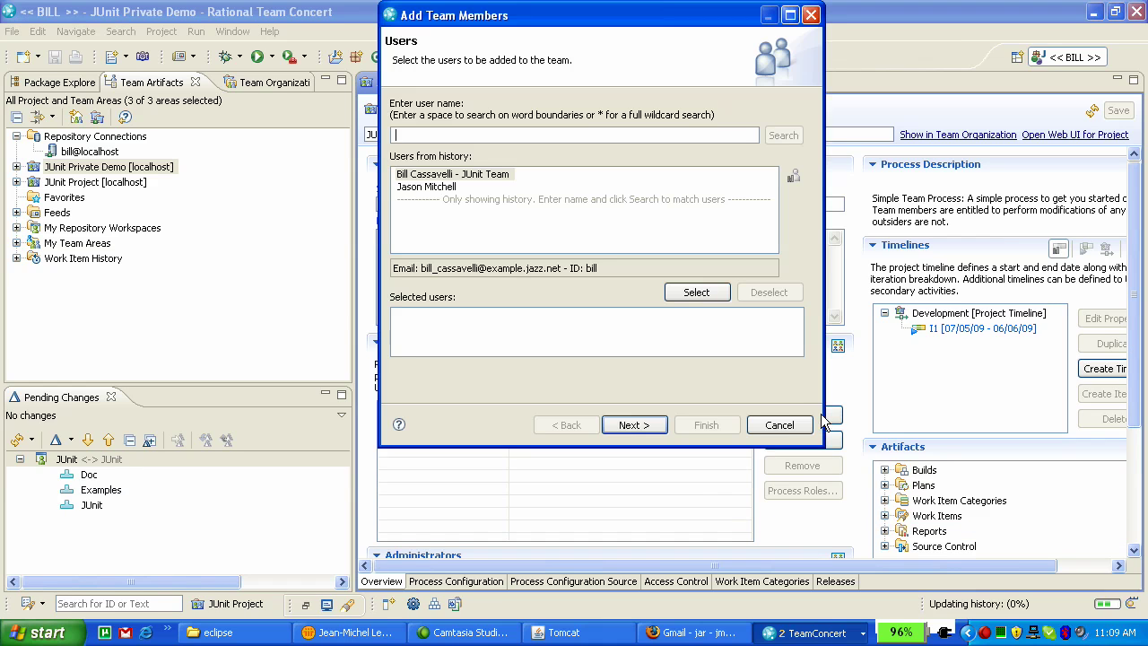
text(bill)
key(Return)
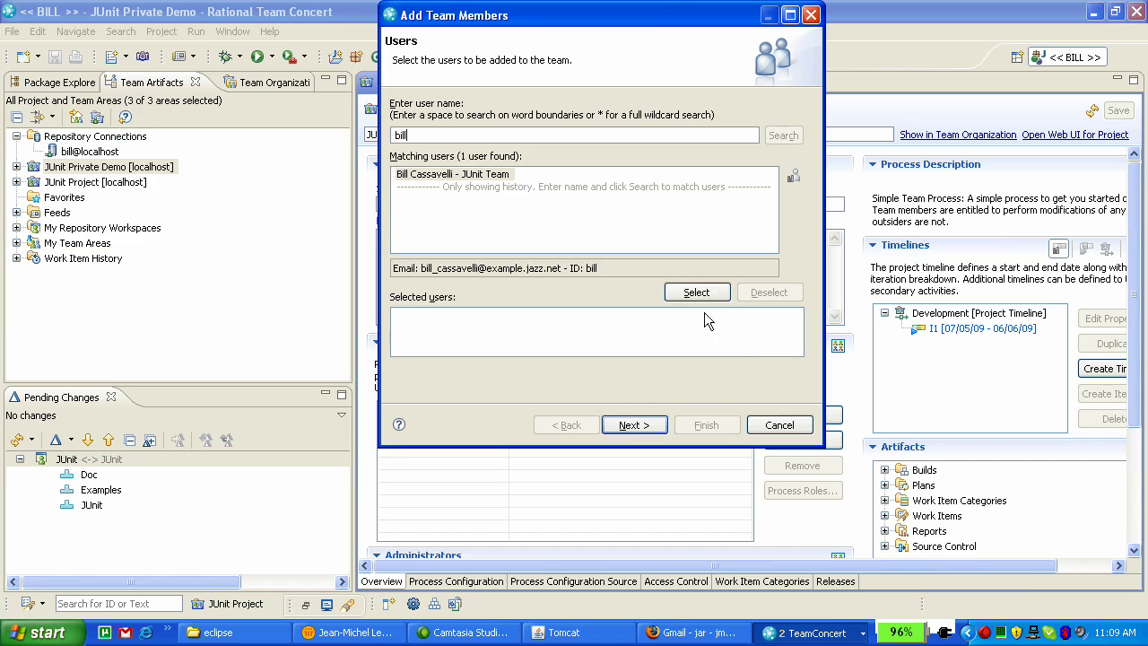
click(696, 291)
click(633, 424)
double_click(462, 133)
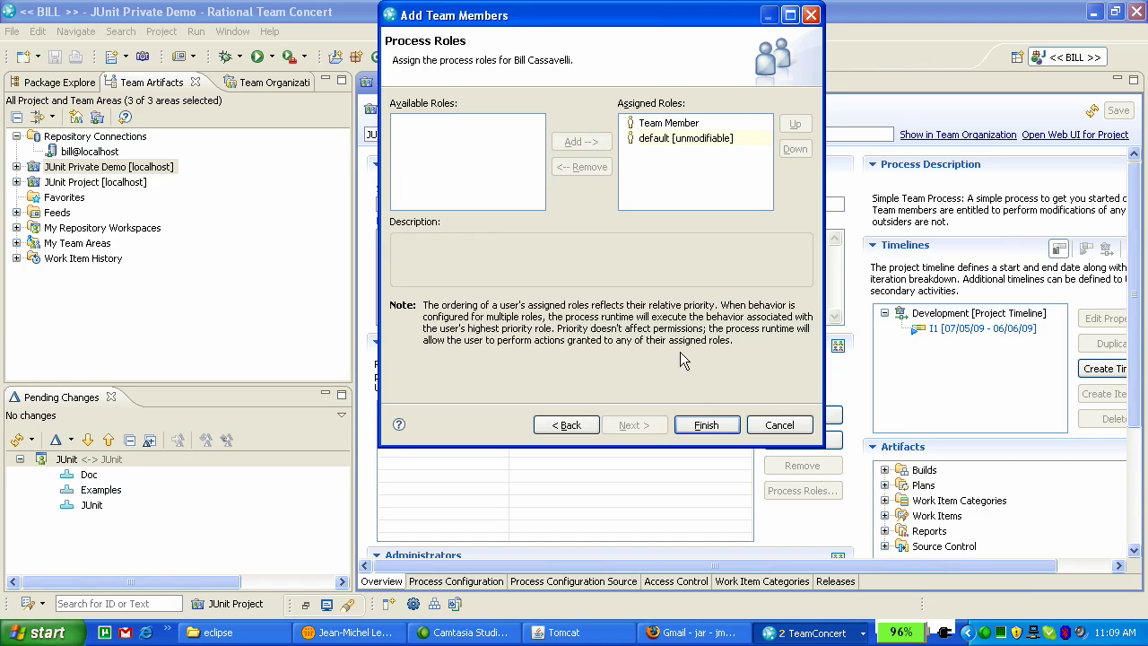
click(705, 424)
click(1117, 112)
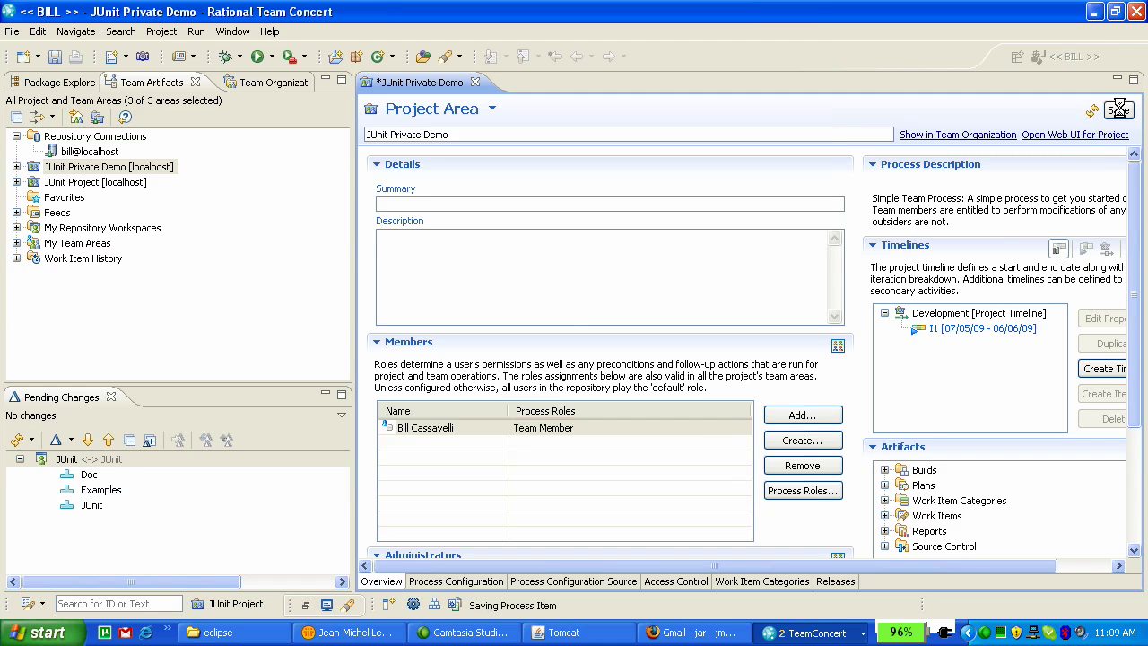
click(469, 83)
Open the JUnit stream from JUnit Project, change its owner to JUnit Private Demo, and save.
click(17, 182)
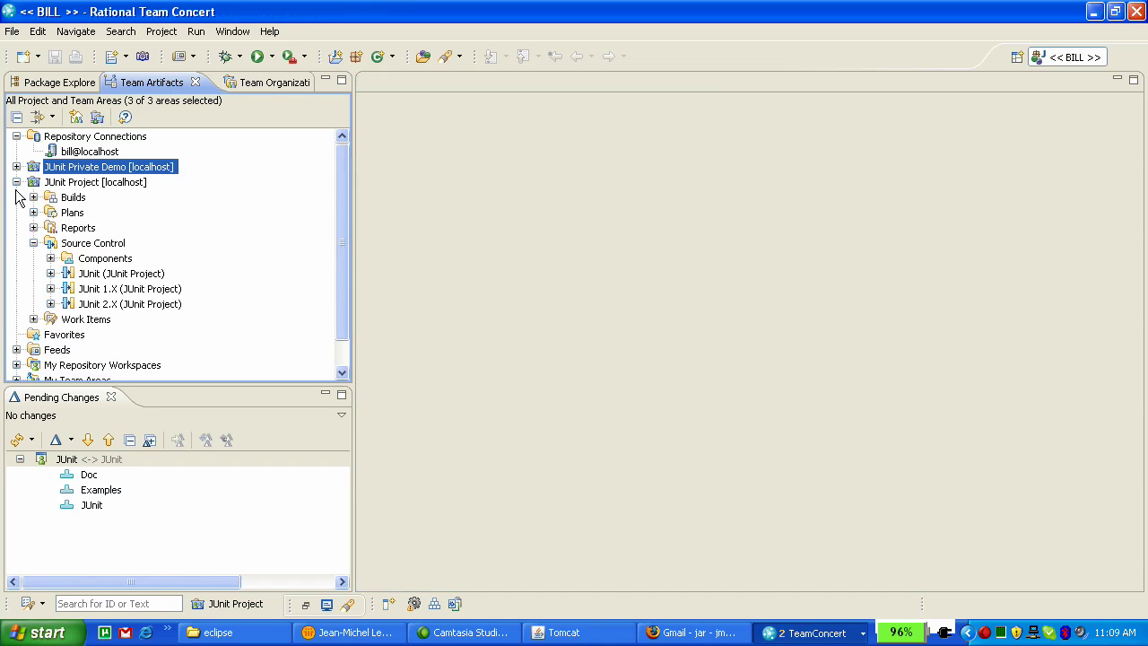
right_click(109, 274)
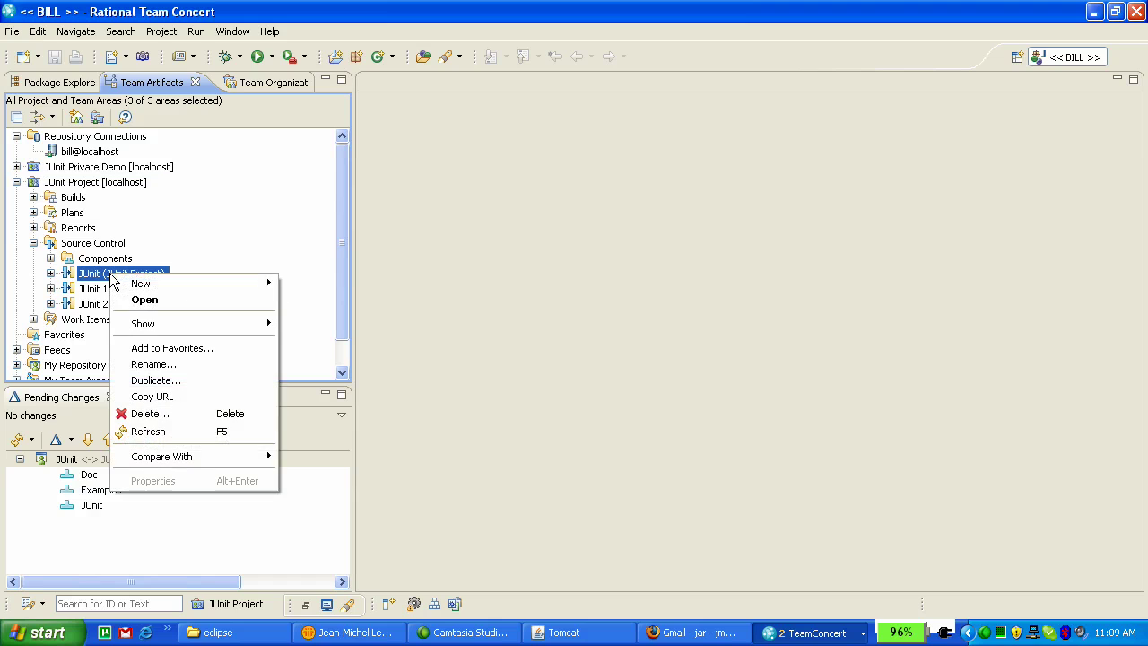
click(167, 299)
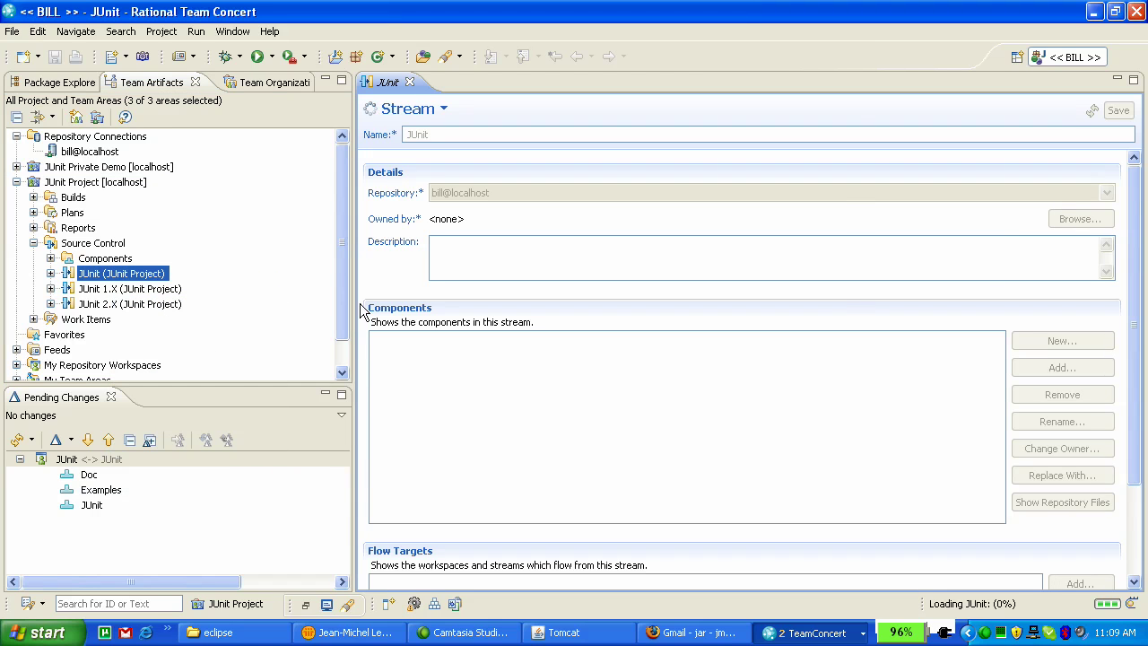
click(1070, 219)
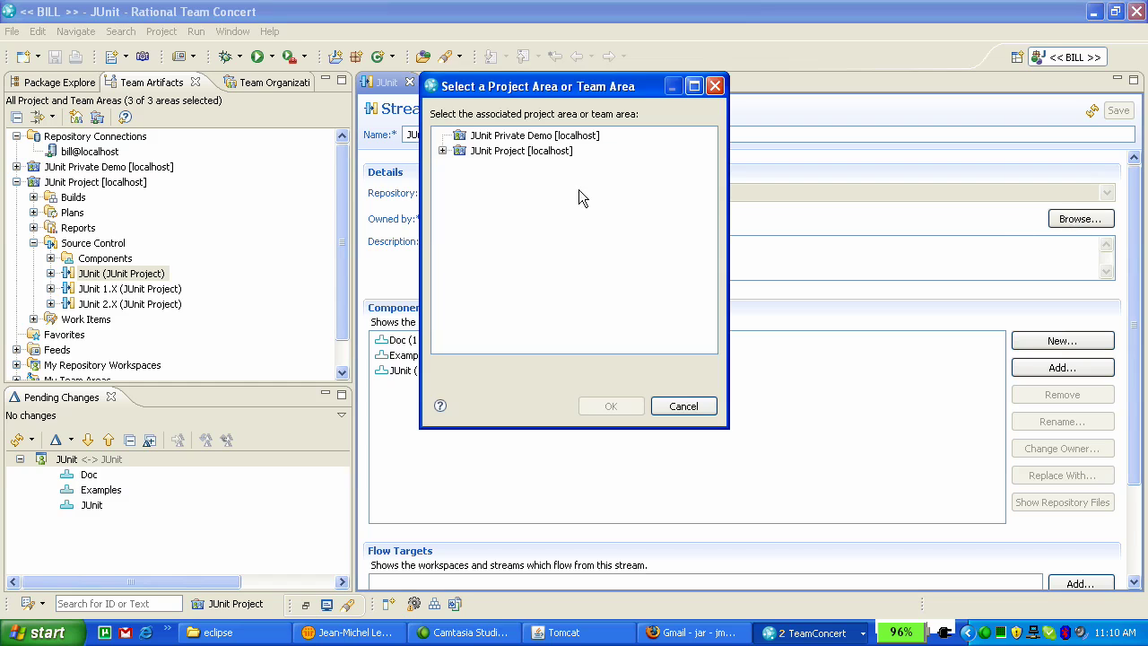
click(536, 136)
click(610, 407)
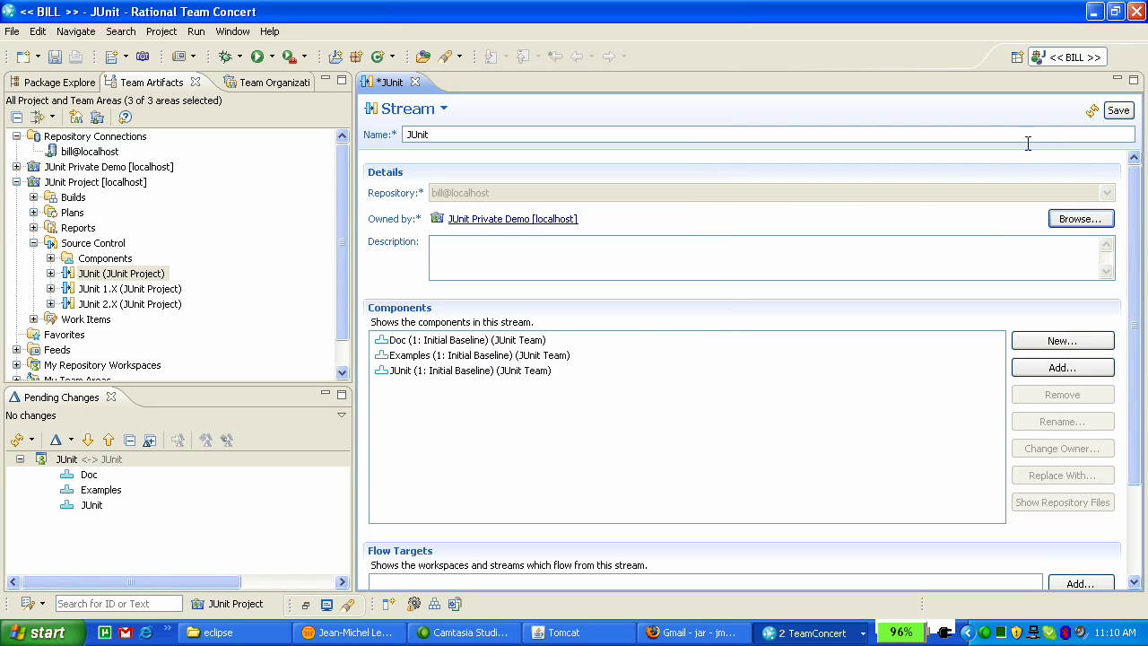
click(1118, 110)
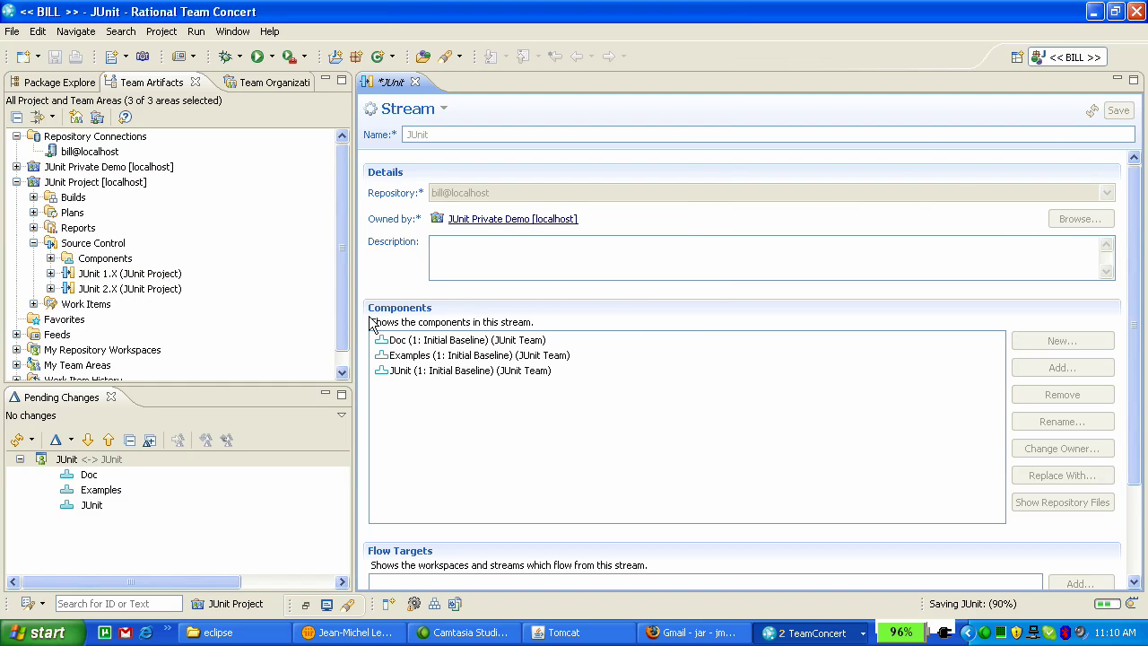
Open the JUnit 1.X stream, transfer its ownership to JUnit Private Demo, and save.
right_click(153, 277)
click(186, 300)
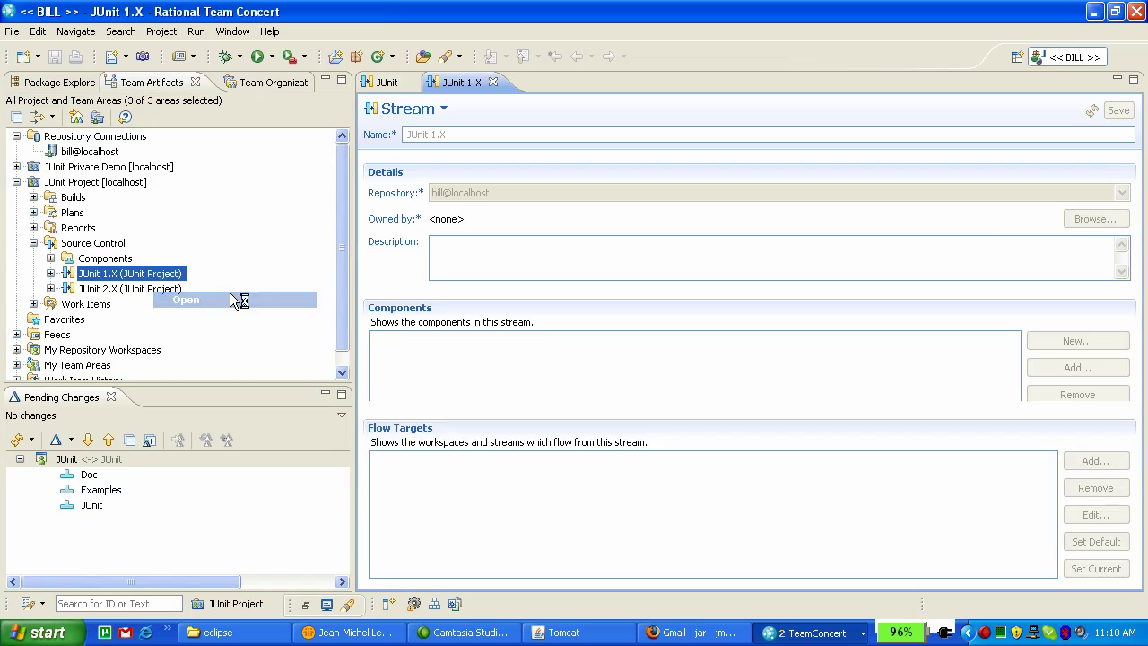
click(1082, 221)
click(526, 136)
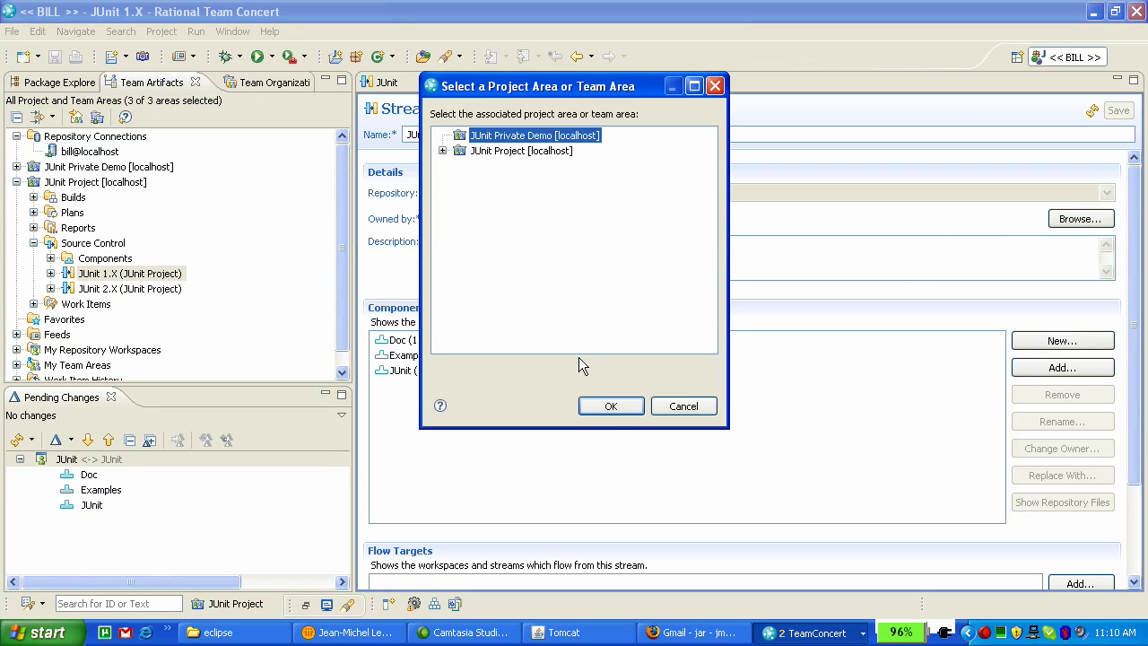
click(607, 405)
click(1117, 110)
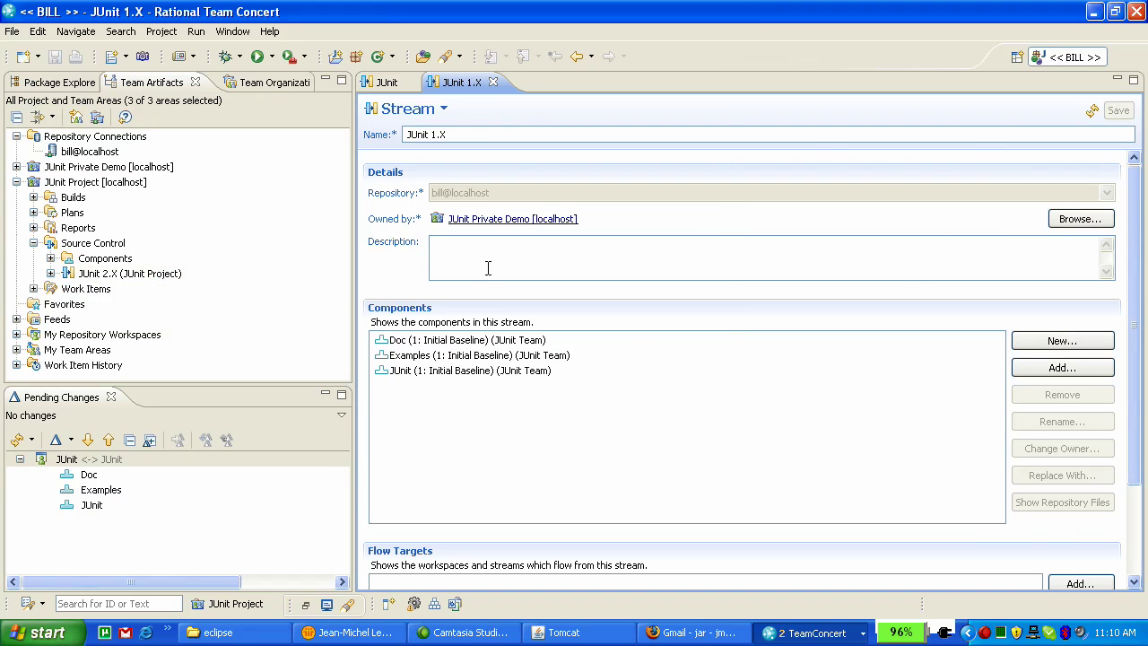
Open the JUnit 2.X stream, set JUnit Private Demo as its owner, and save.
right_click(171, 275)
click(193, 302)
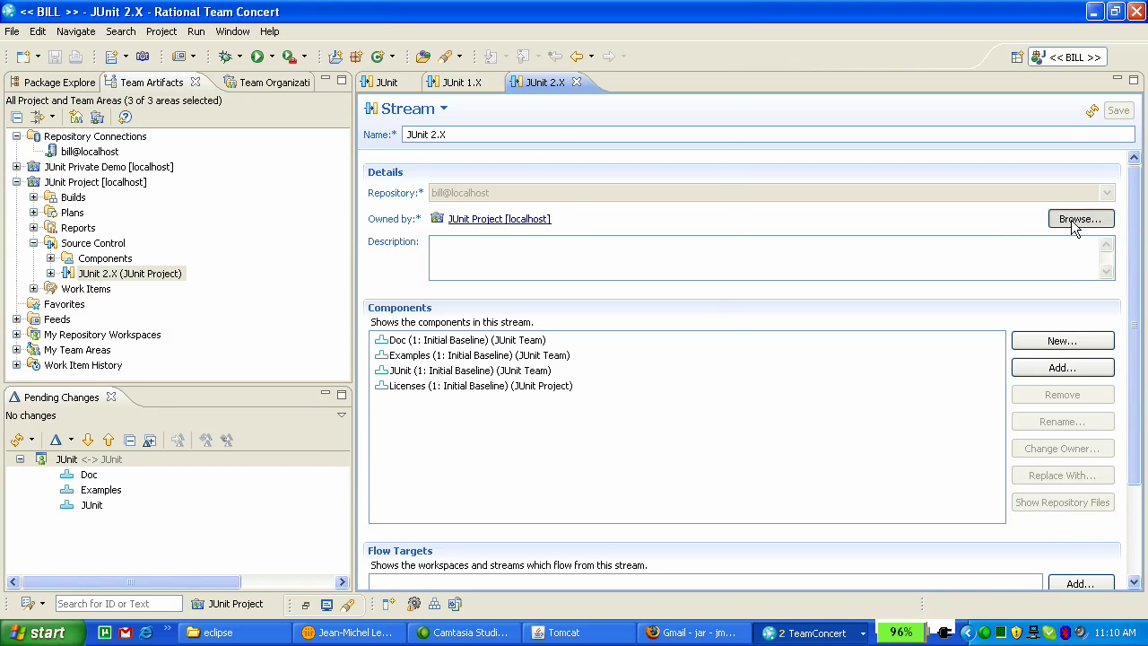
click(1073, 220)
click(620, 405)
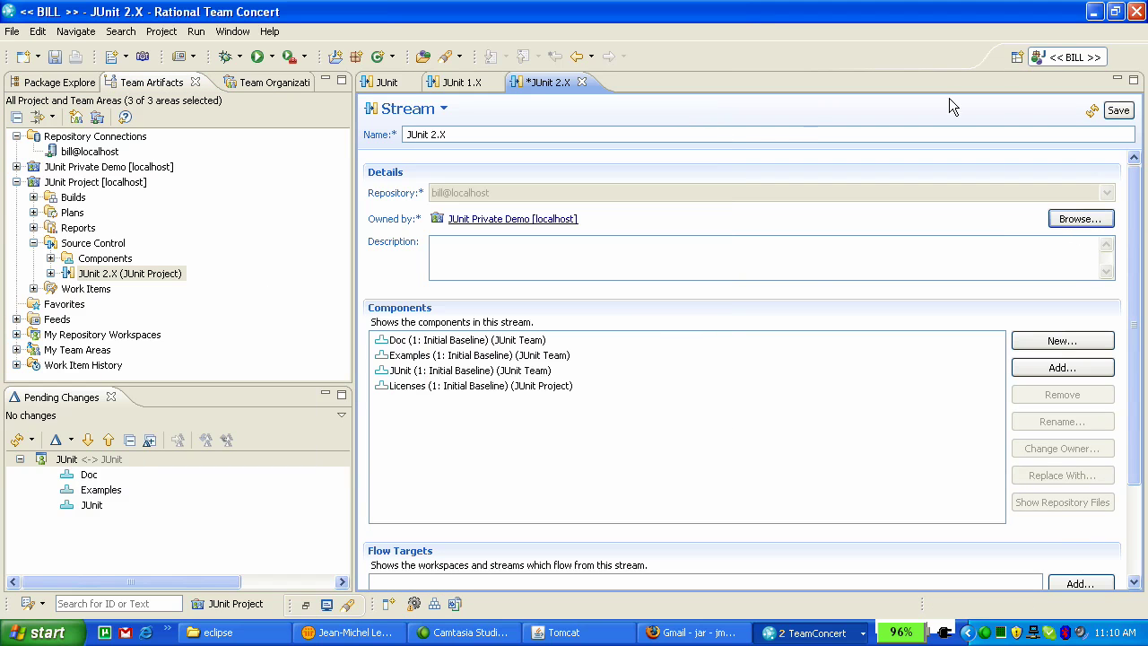
click(1118, 111)
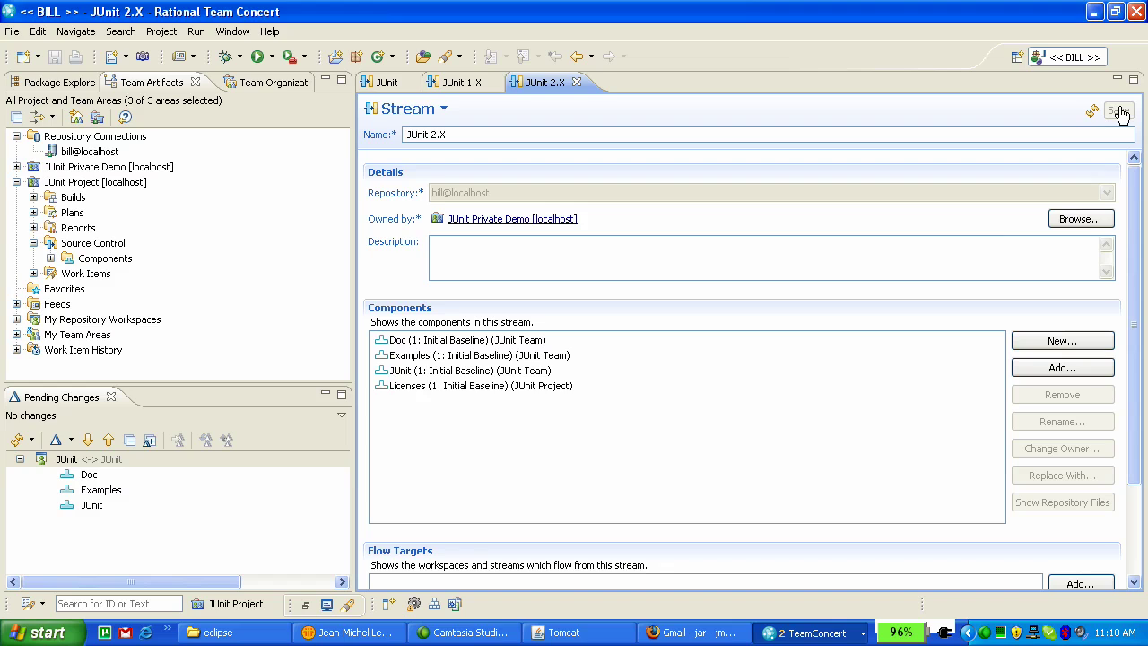
Change the owner of JUnit Project's Doc component to JUnit Private Demo.
click(51, 260)
right_click(102, 275)
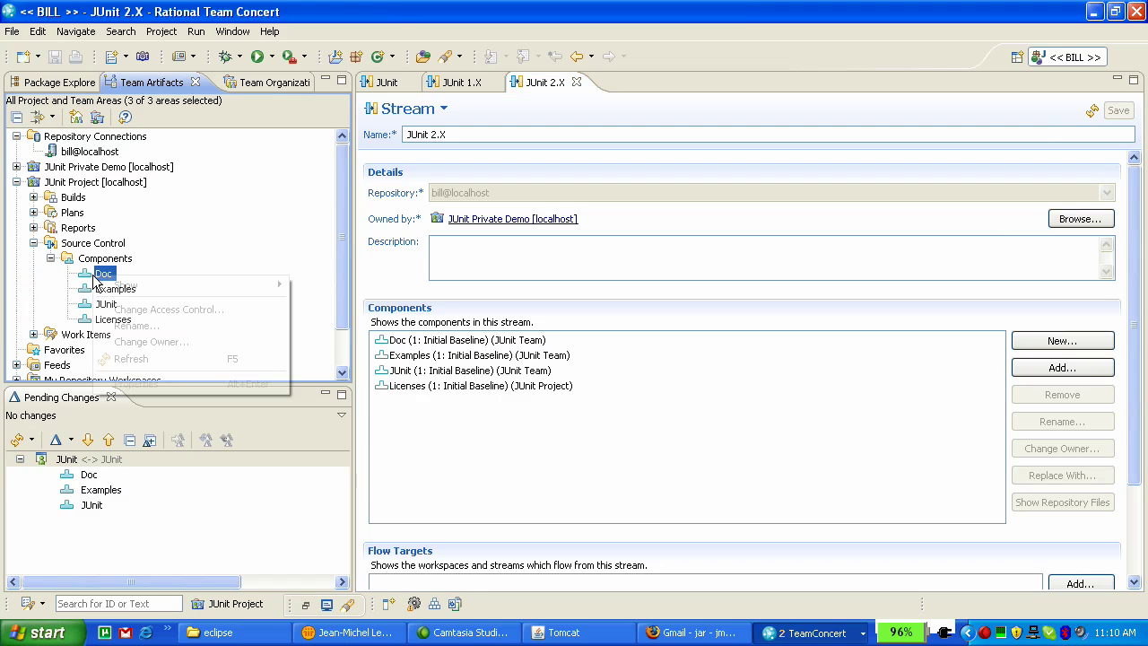
click(187, 343)
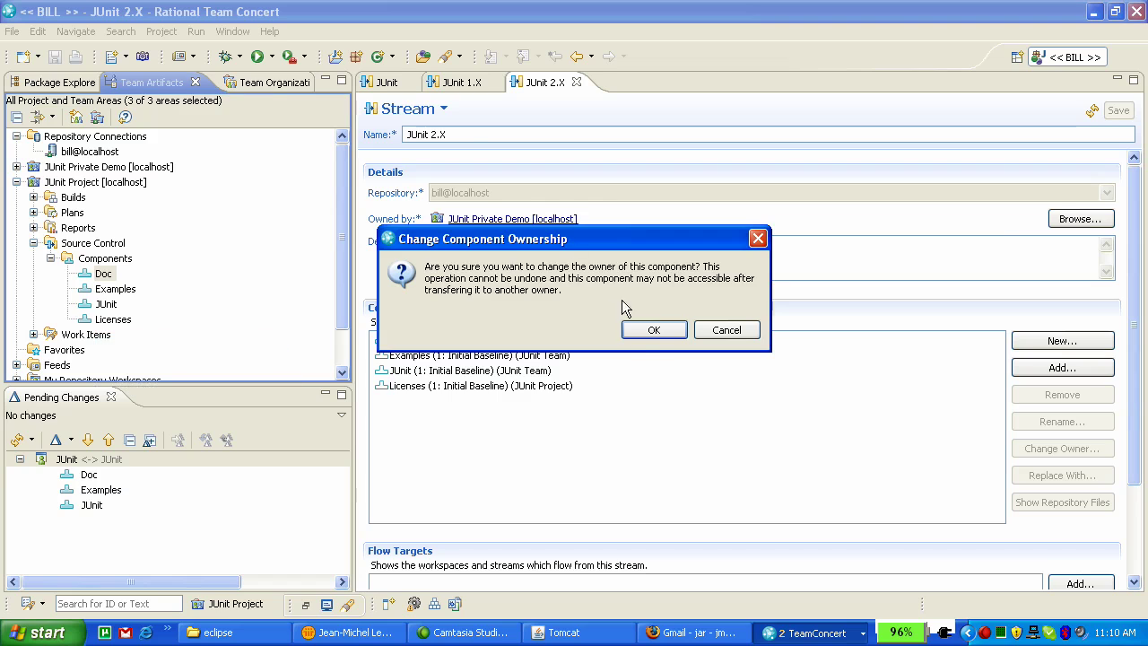
click(656, 328)
click(505, 210)
click(628, 369)
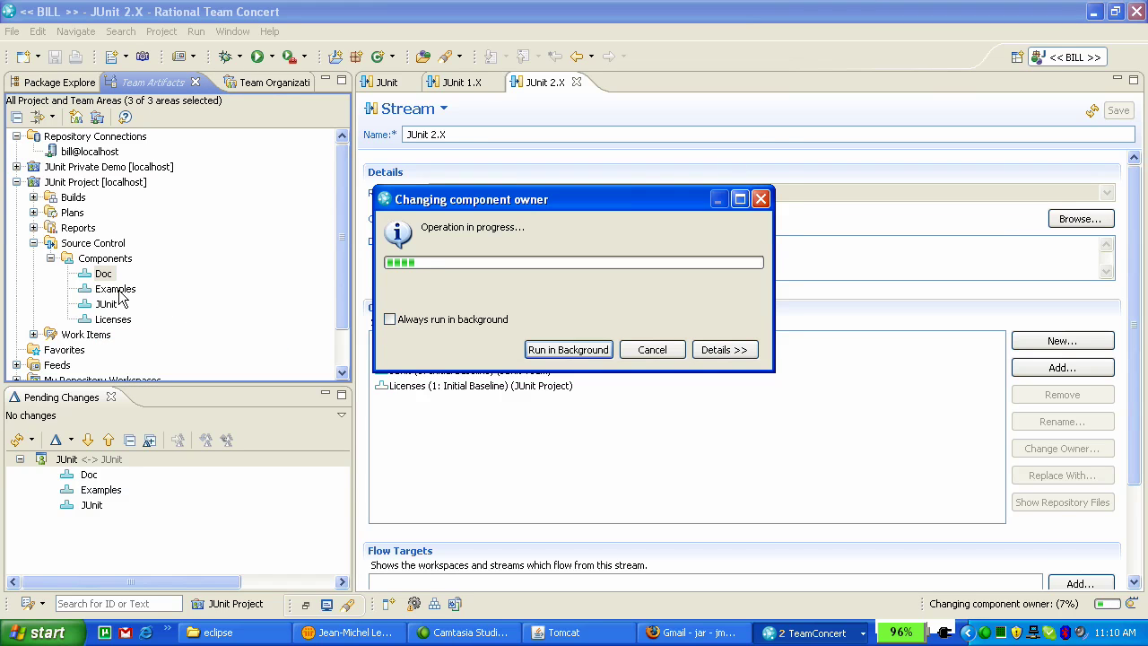
Transfer ownership of the Examples component to JUnit Private Demo.
right_click(116, 274)
click(184, 342)
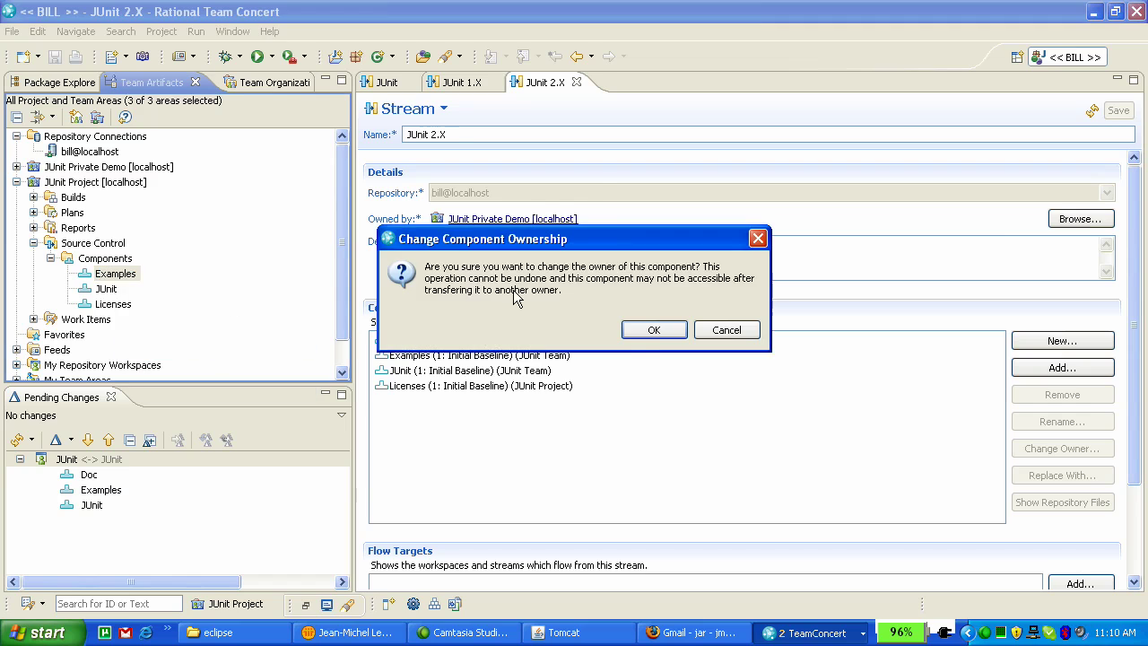
click(654, 330)
click(506, 211)
click(622, 368)
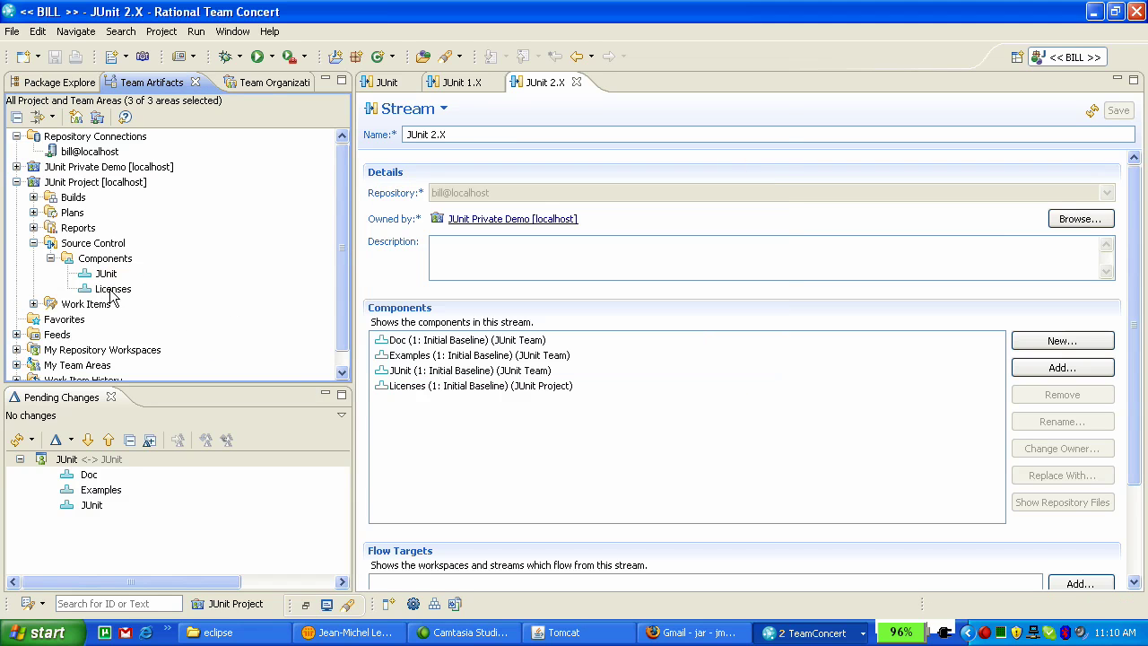
Change the owner of the JUnit component to the JUnit Private Demo project area.
right_click(108, 277)
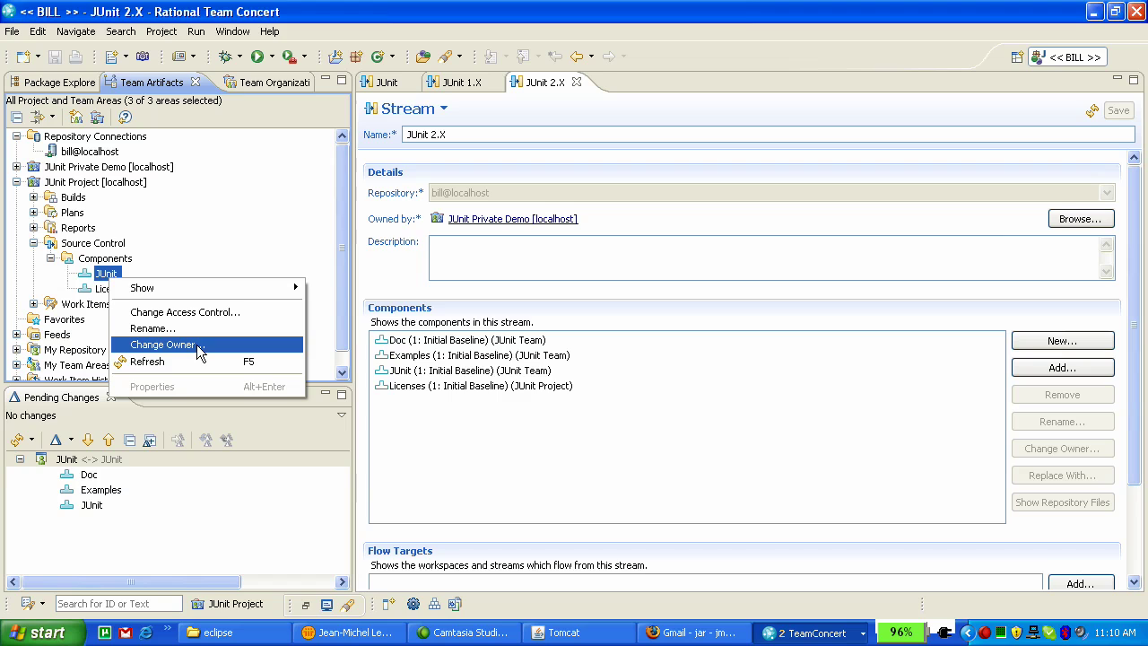
click(198, 353)
click(654, 332)
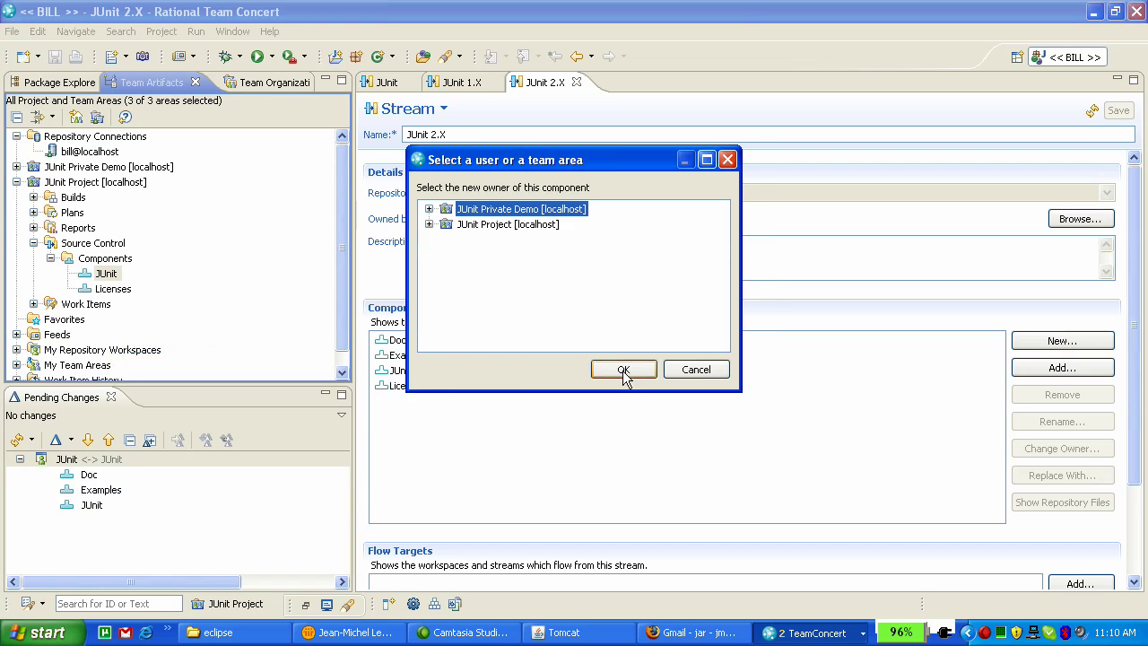
click(622, 369)
Transfer ownership of the Licenses component to the JUnit Private Demo project area.
right_click(119, 278)
click(217, 338)
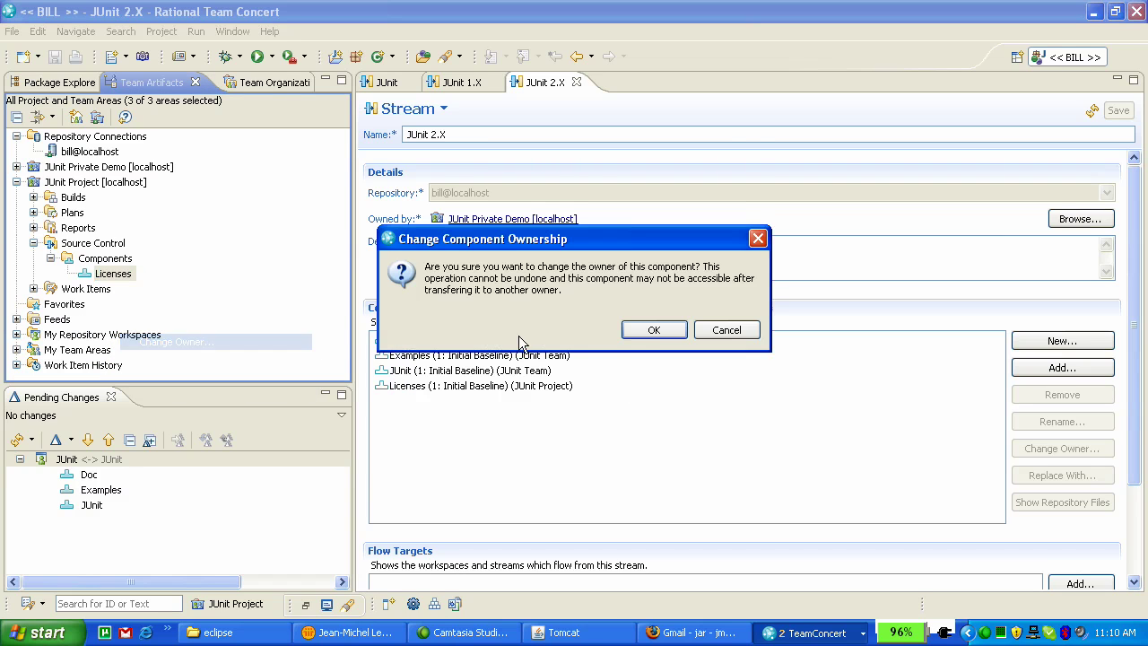
click(654, 330)
click(522, 209)
click(623, 369)
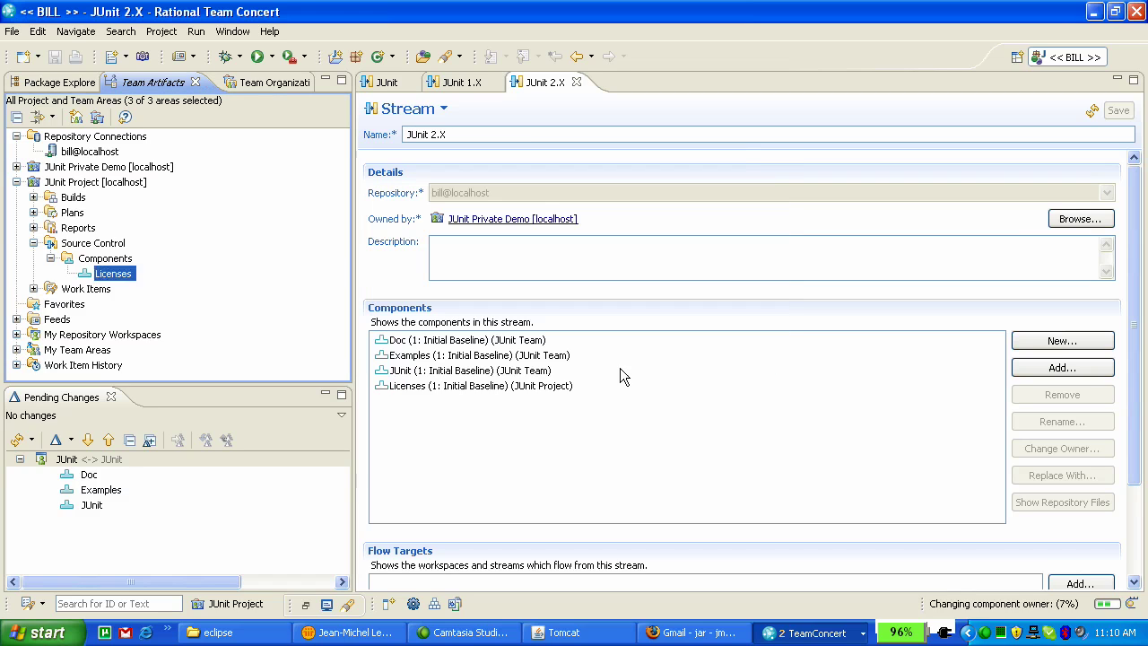
Examine the streams and components under JUnit Private Demo's source control, and check the source control of JUnit Project.
click(17, 182)
click(16, 167)
click(33, 228)
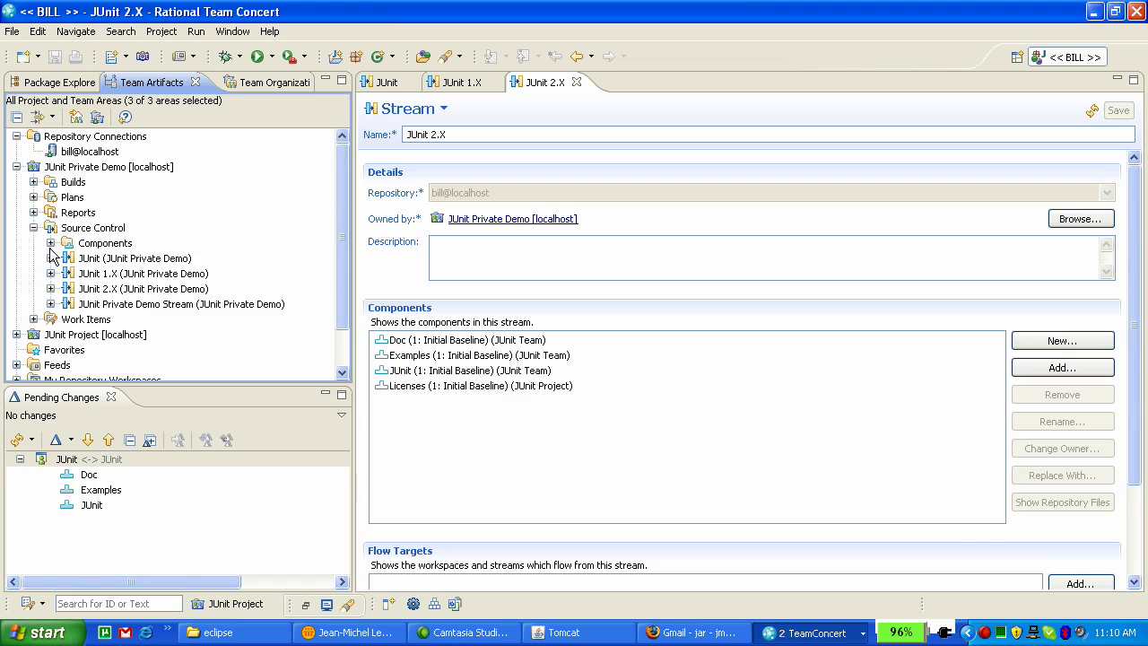
click(50, 243)
click(51, 243)
click(33, 228)
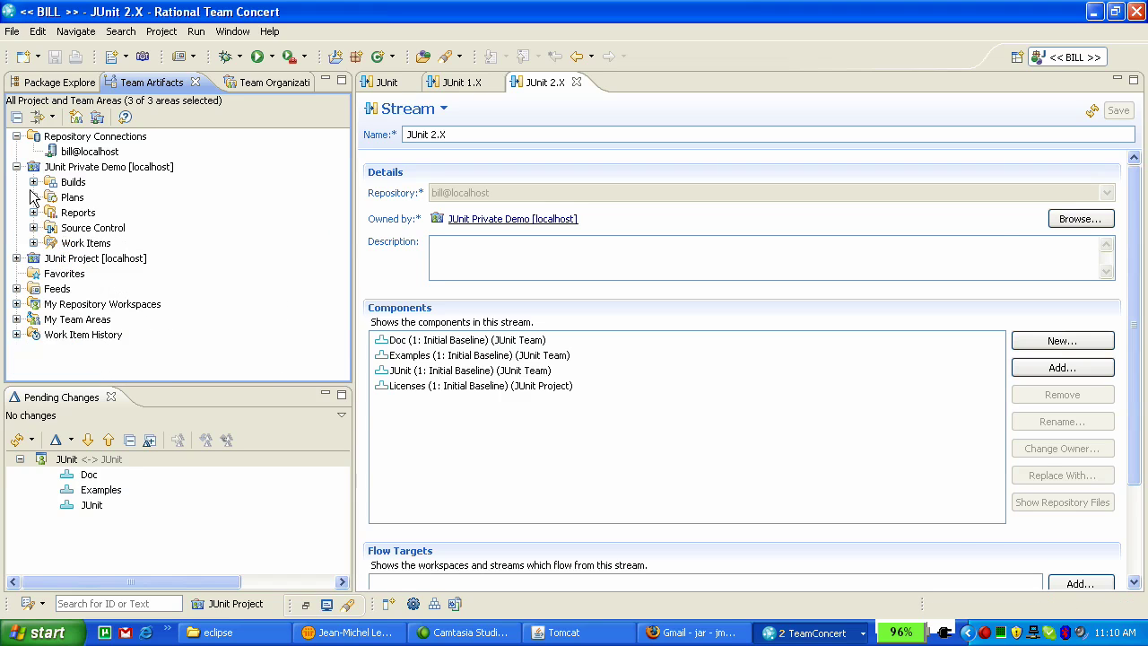
click(17, 167)
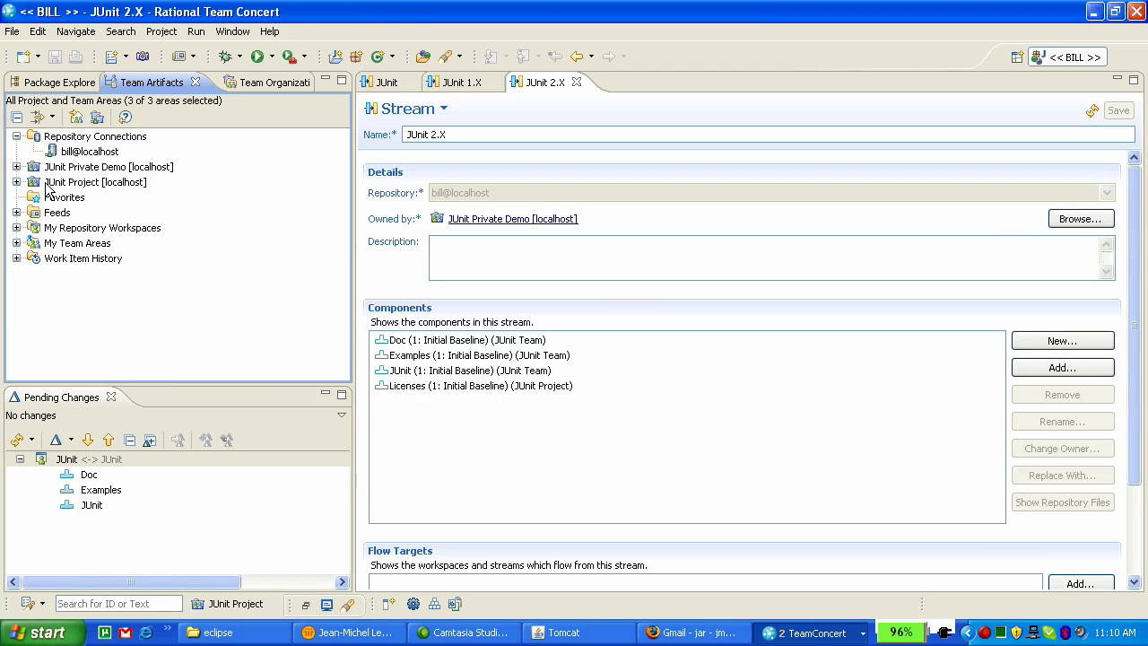
click(16, 182)
click(33, 243)
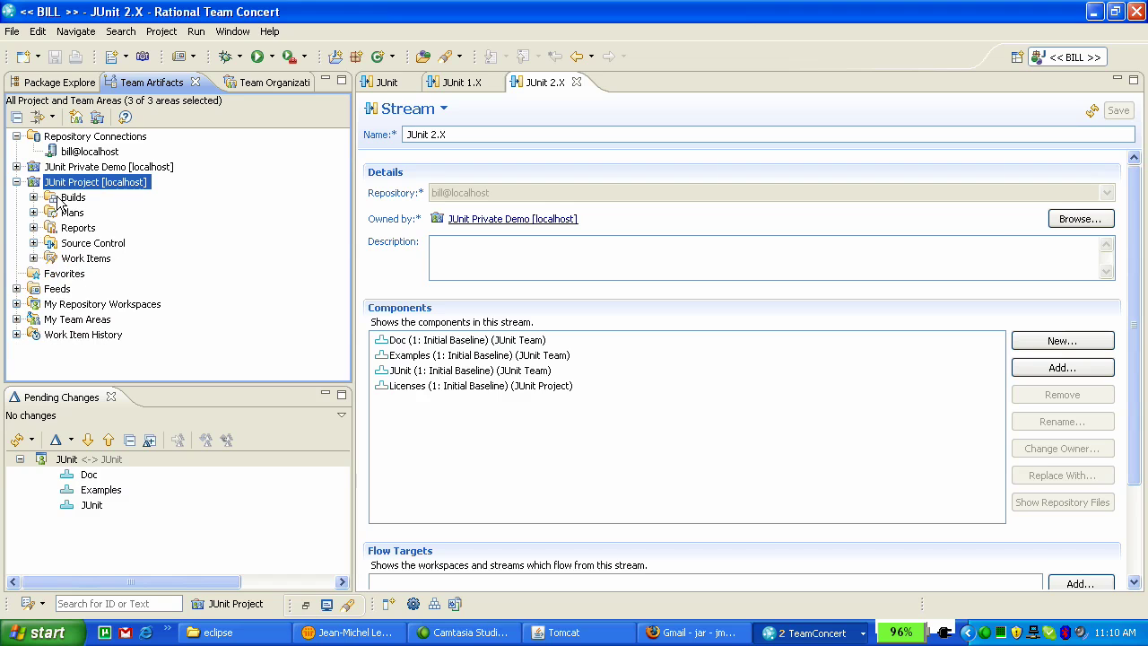
Open the JUnit Team area of JUnit Project from the team organization.
right_click(70, 184)
click(153, 208)
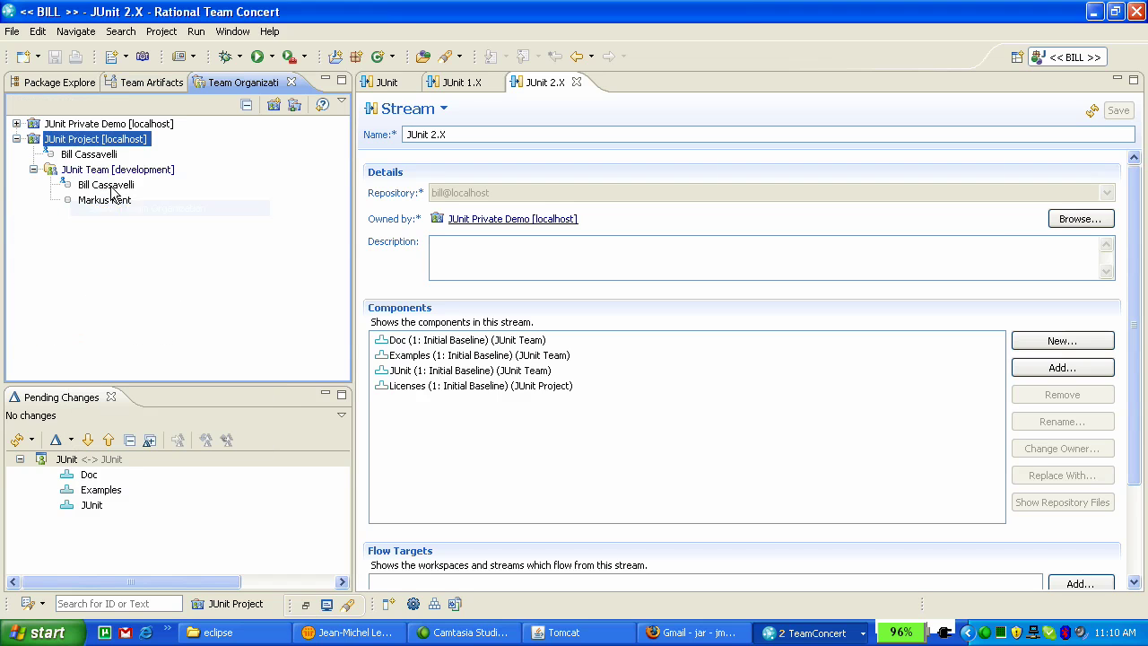
right_click(92, 172)
click(140, 200)
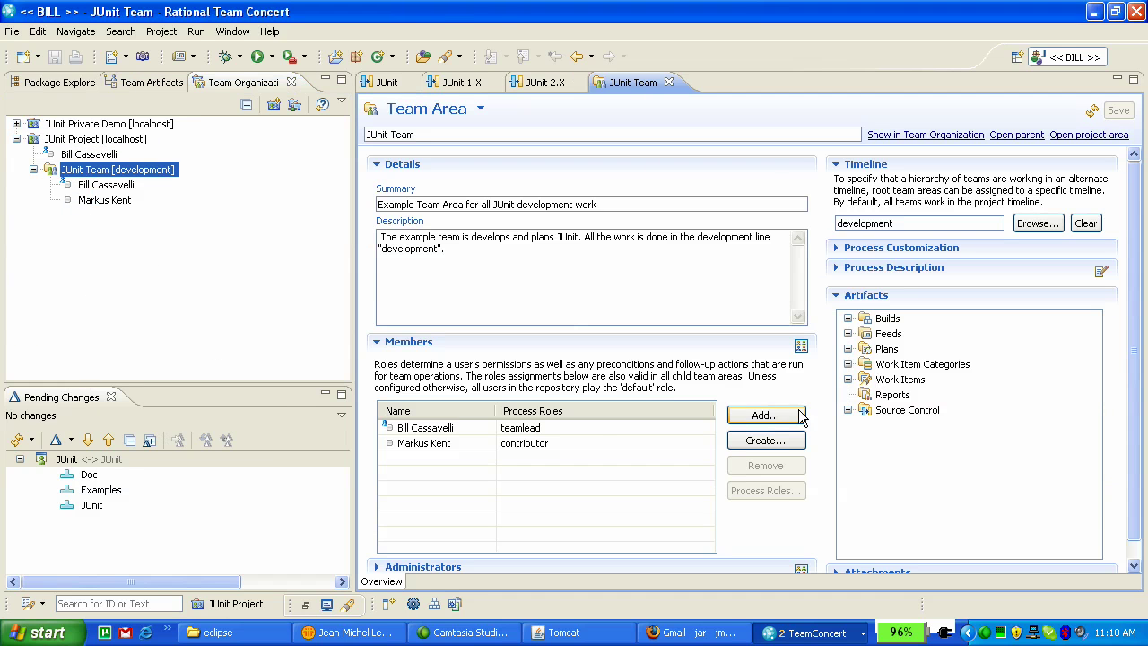
Add the new user to JUnit Team with the contributor role, save the team area and send the team invitation.
click(731, 417)
text(jason)
key(Return)
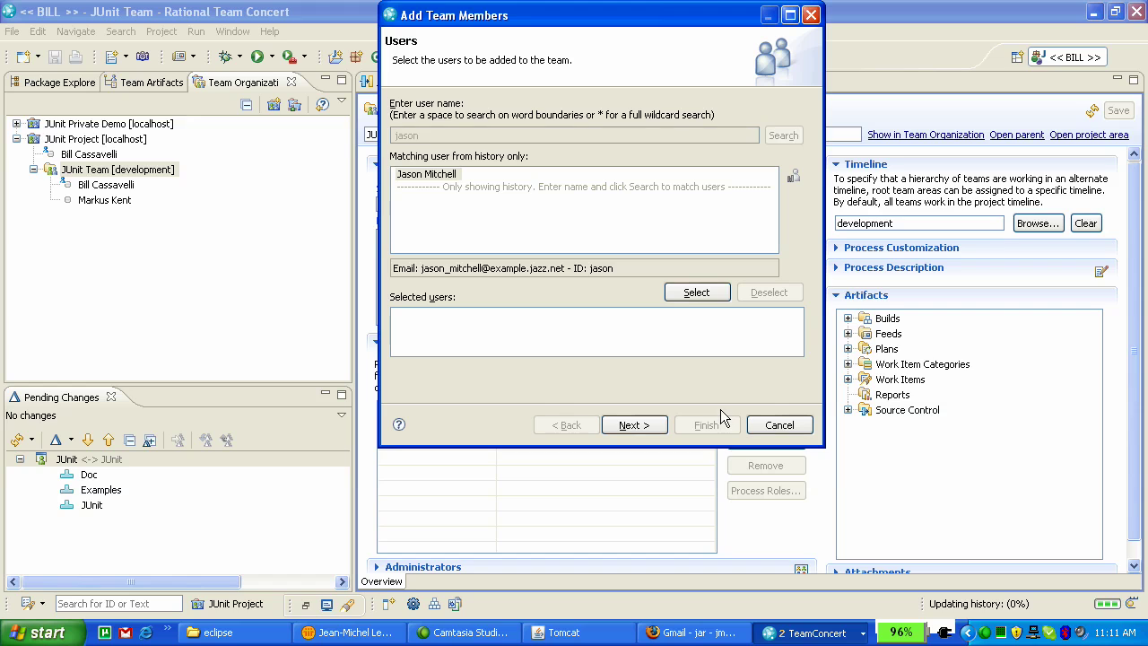
click(712, 297)
click(640, 427)
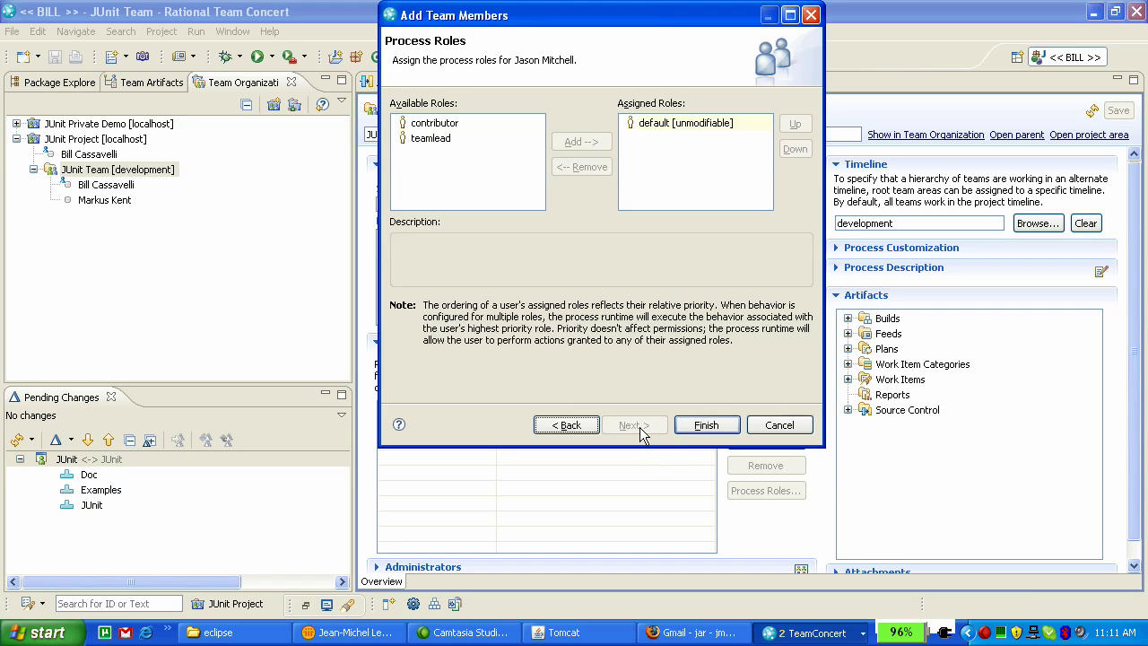
click(434, 123)
click(581, 142)
click(706, 425)
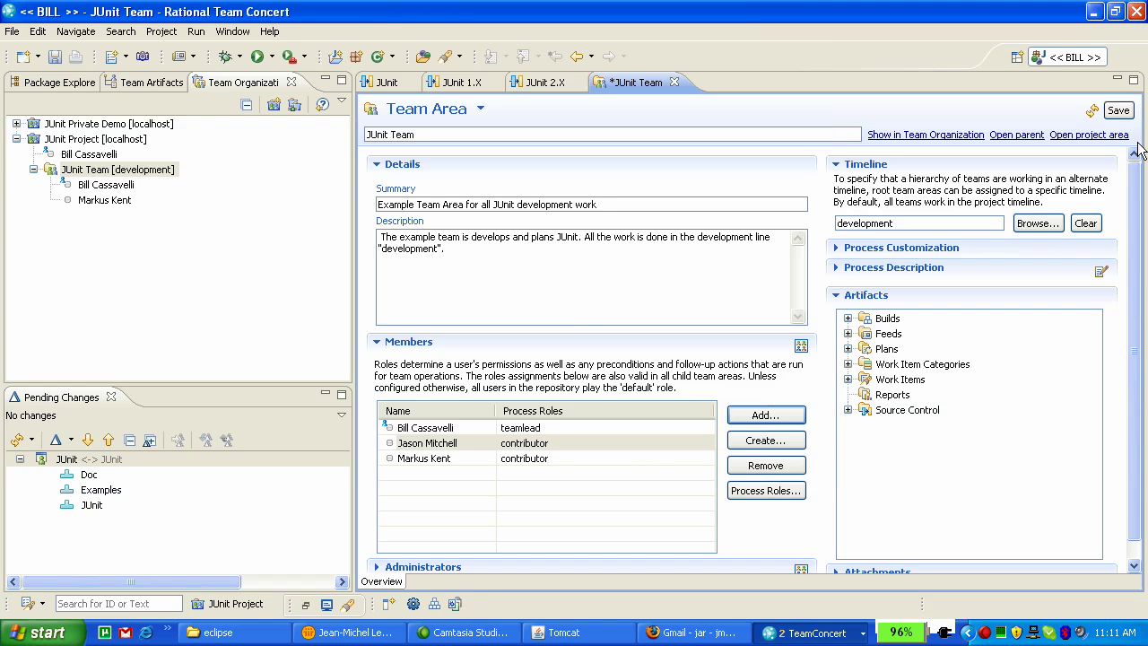
click(1118, 110)
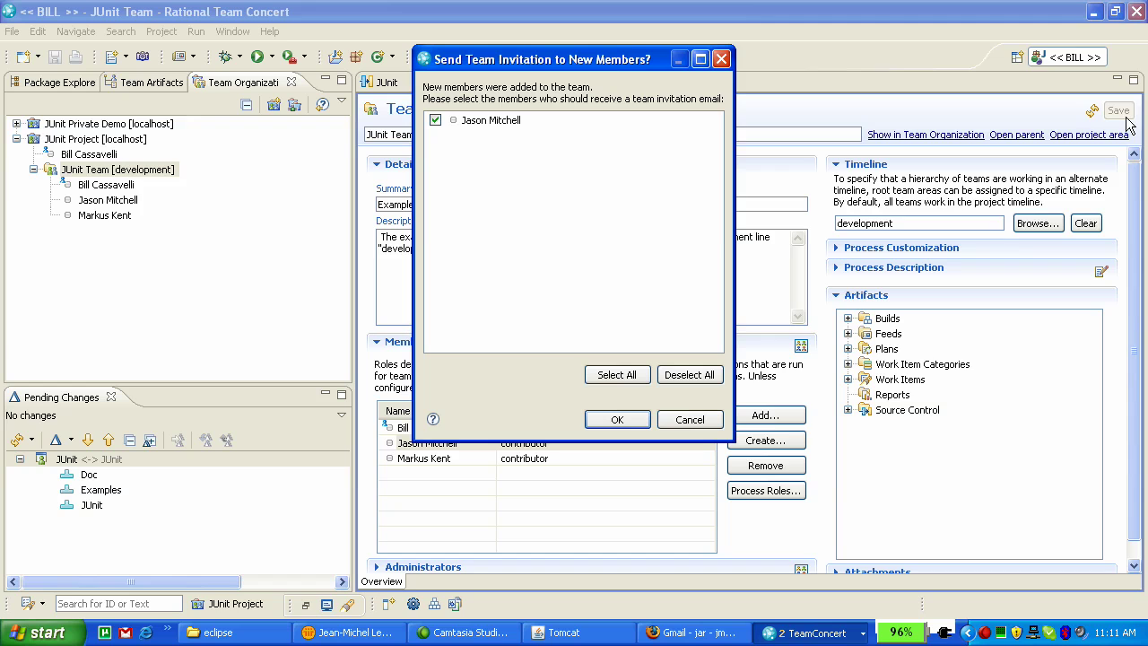
click(628, 422)
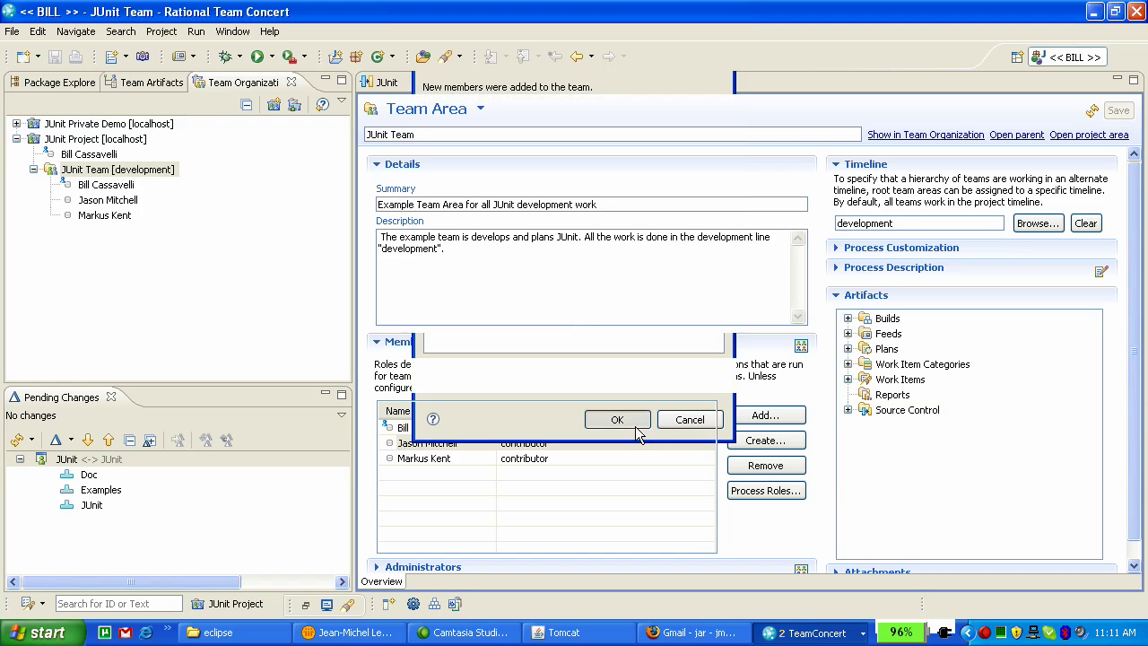
Switch to the new member's Rational Team Concert window and list the project areas available to connect to on the existing repository connection.
click(812, 632)
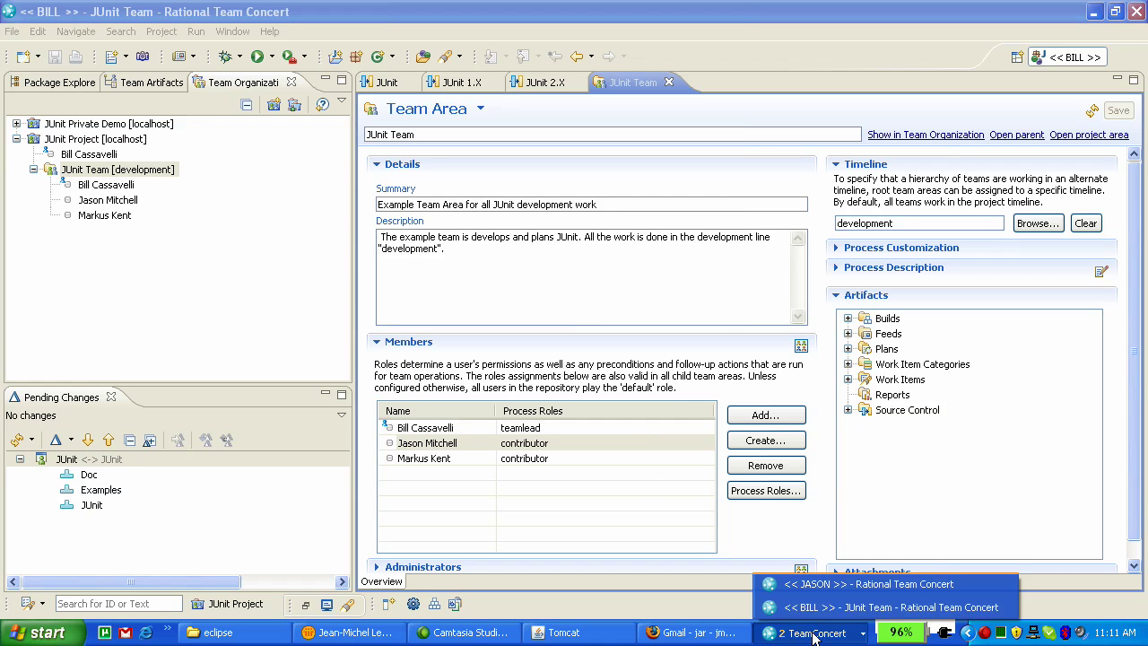
click(843, 584)
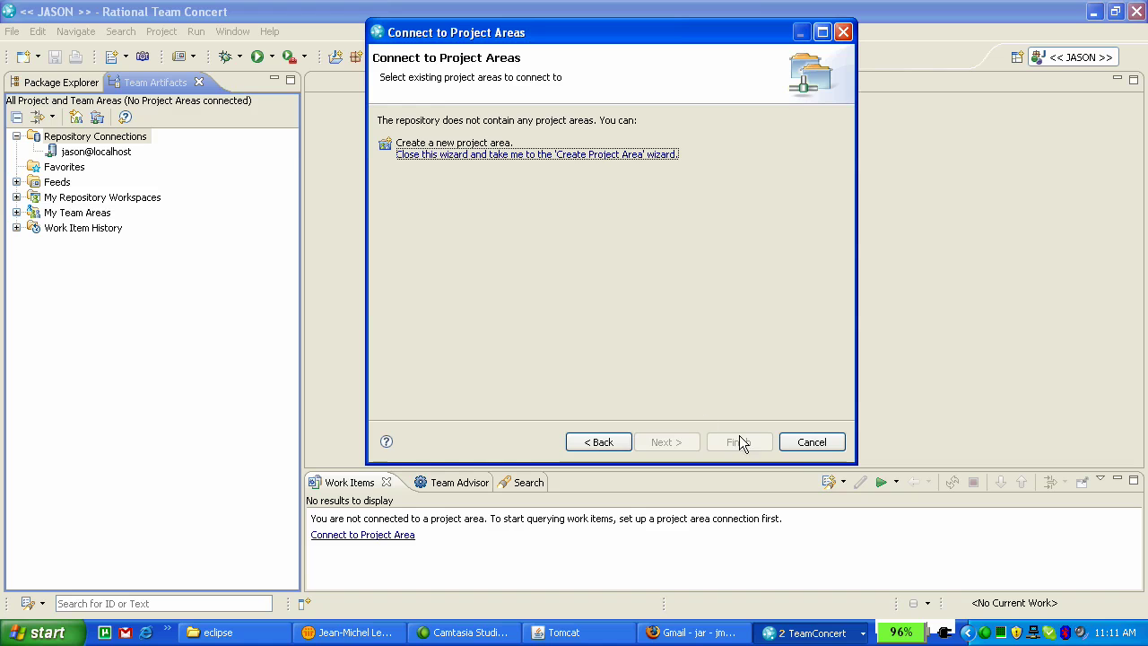
click(811, 442)
click(97, 117)
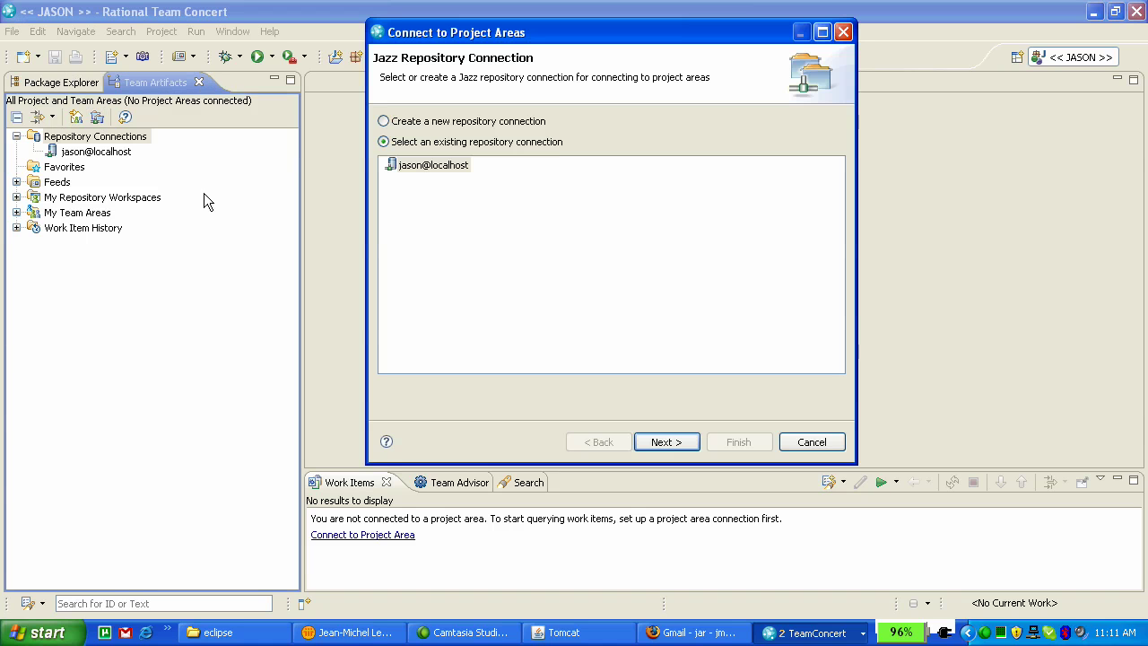
click(423, 168)
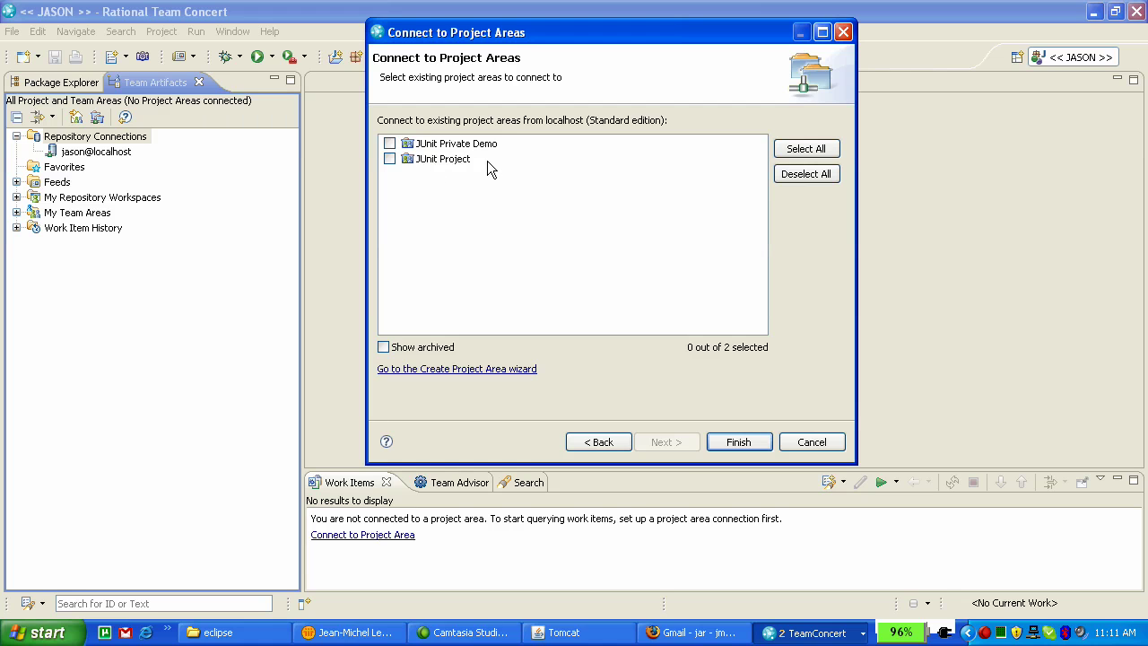
Return to the administrator's window, limit JUnit Private Demo's read access to members of the project area hierarchy, and save.
click(809, 633)
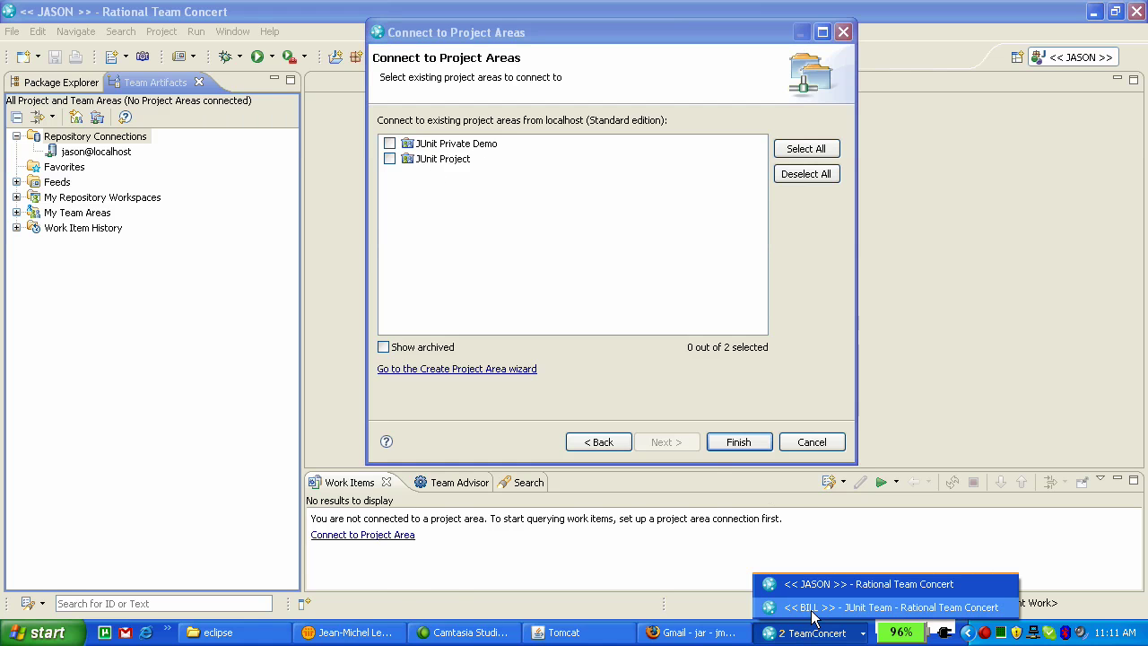
click(883, 606)
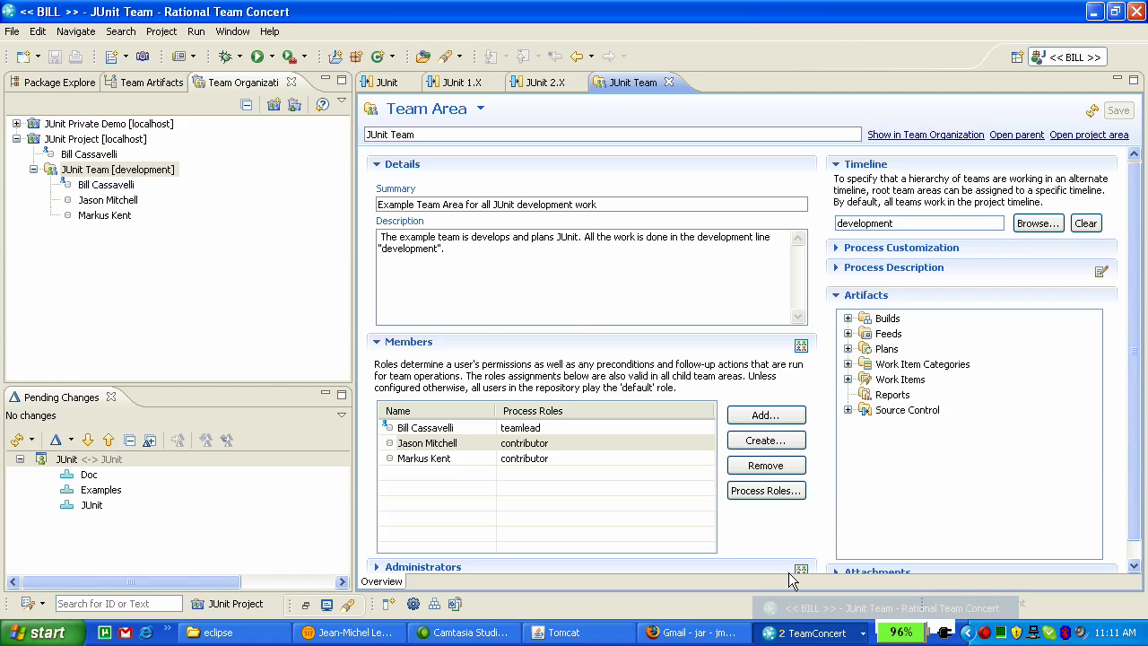
click(137, 82)
right_click(98, 167)
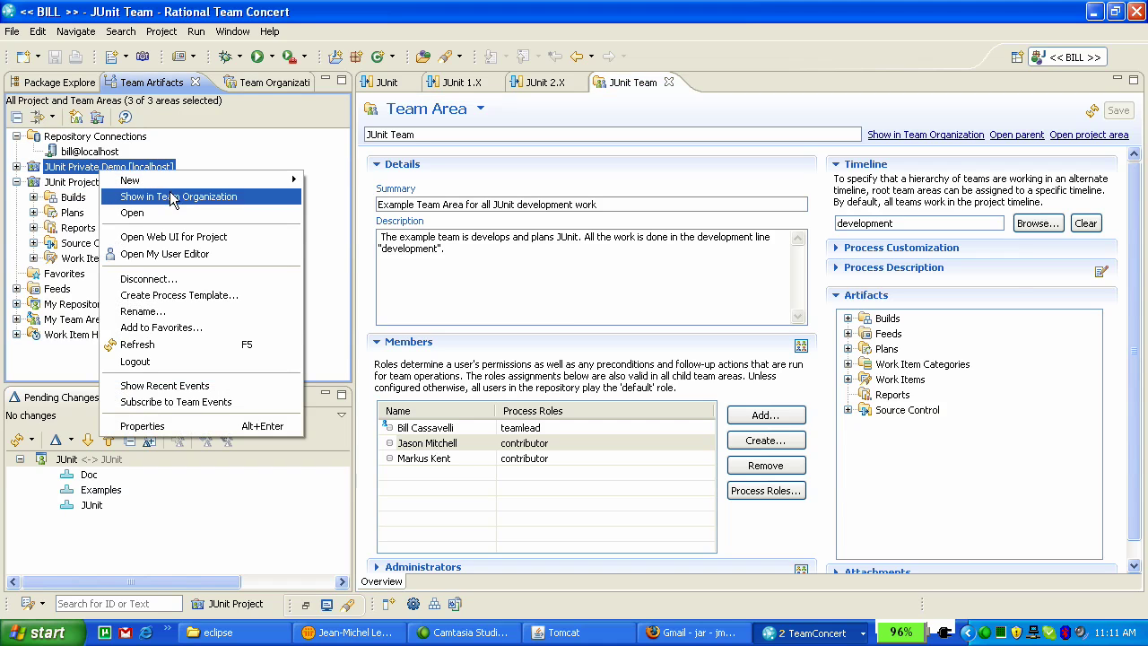
click(185, 214)
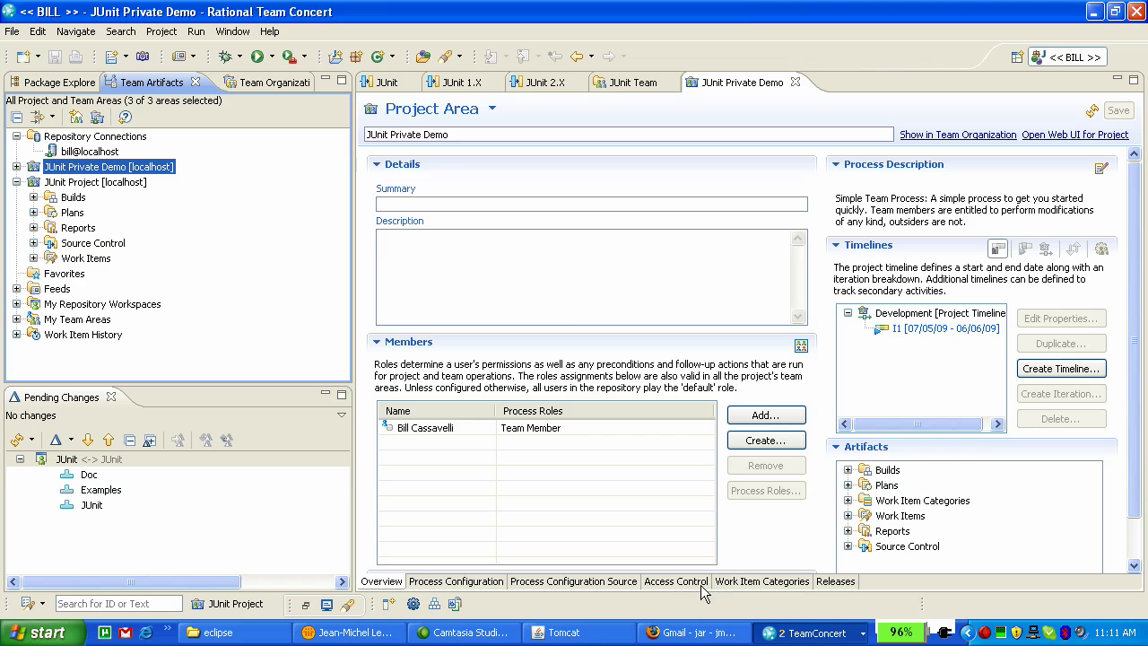
click(699, 583)
click(454, 281)
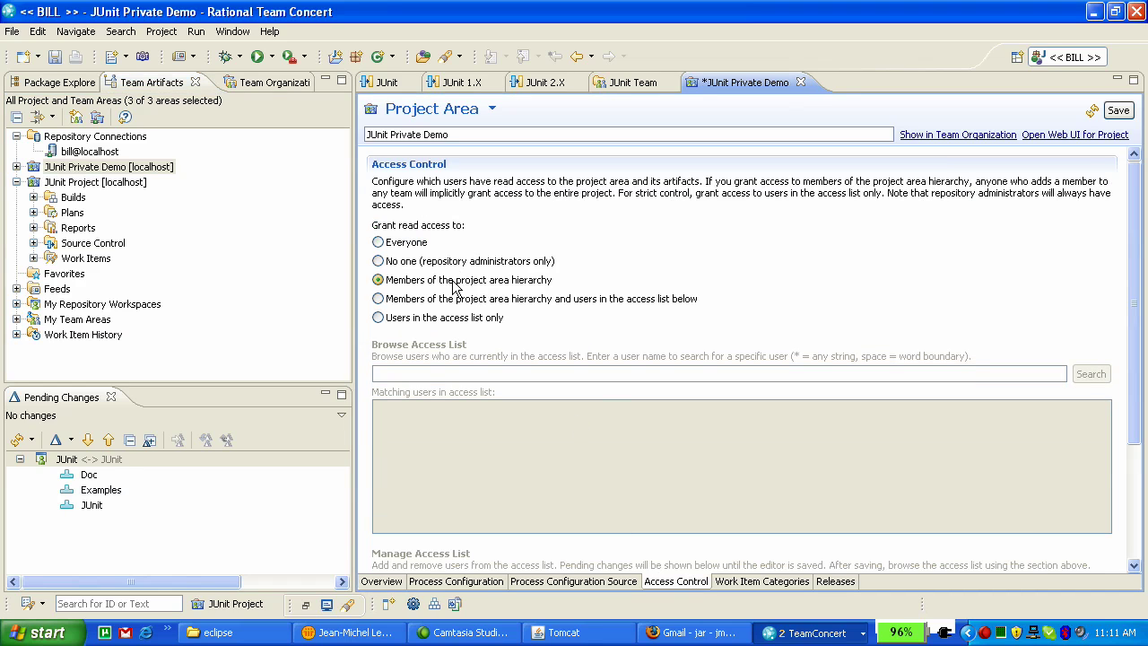
click(1119, 112)
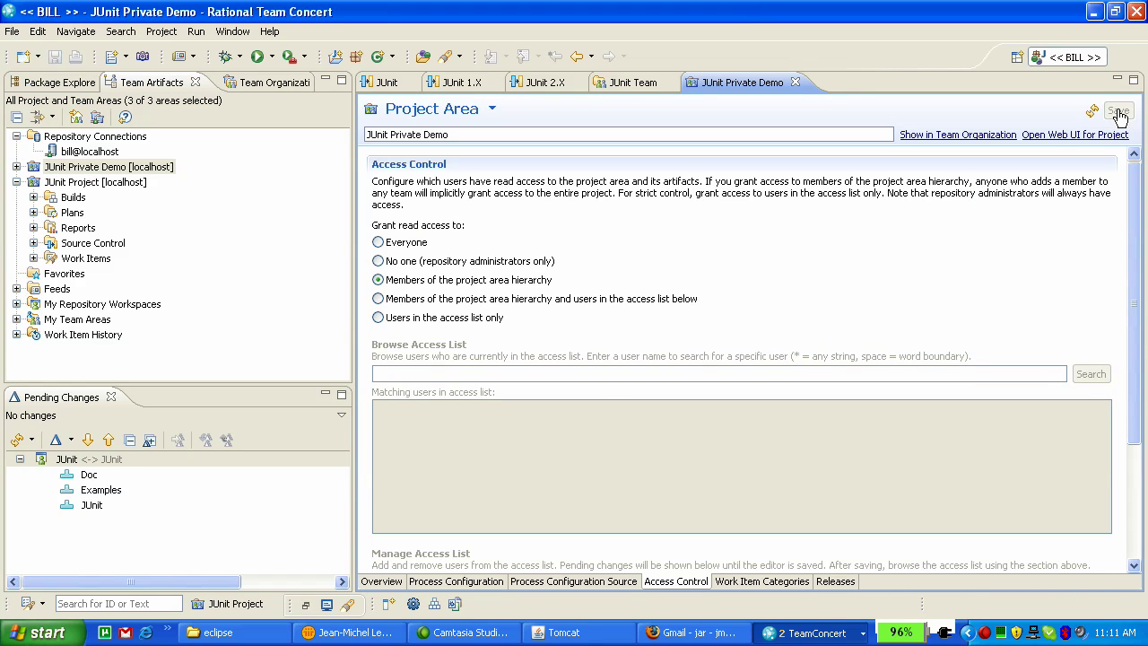
In the new member's window, restart the project area connection using the existing repository and connect to JUnit Project.
click(780, 634)
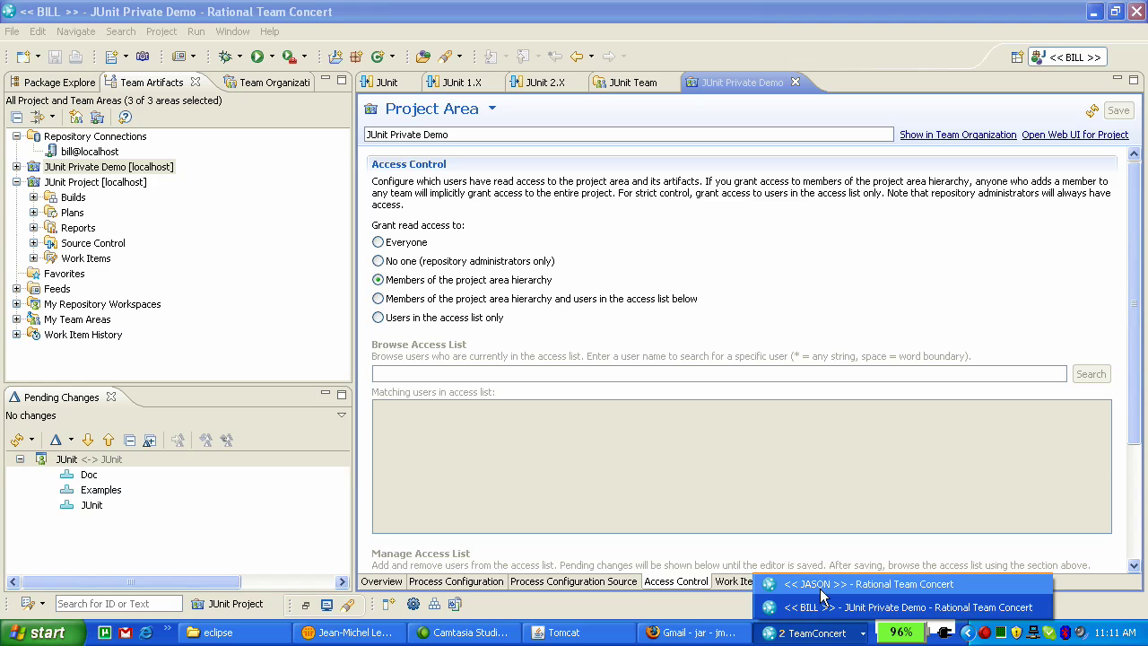
click(821, 585)
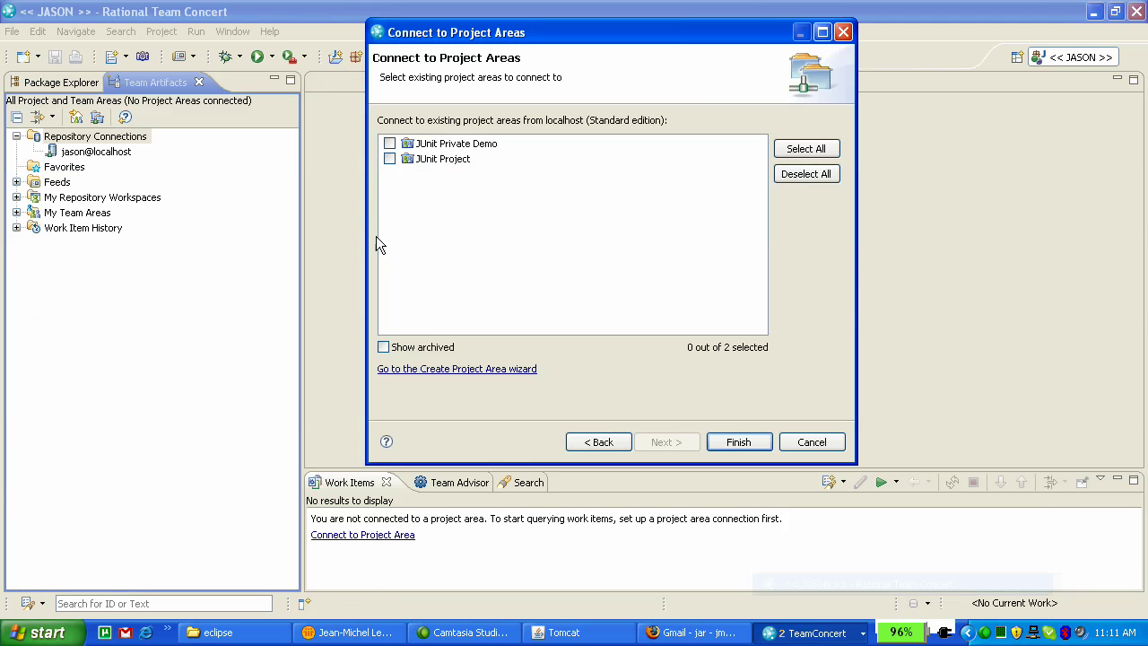
click(811, 443)
click(97, 119)
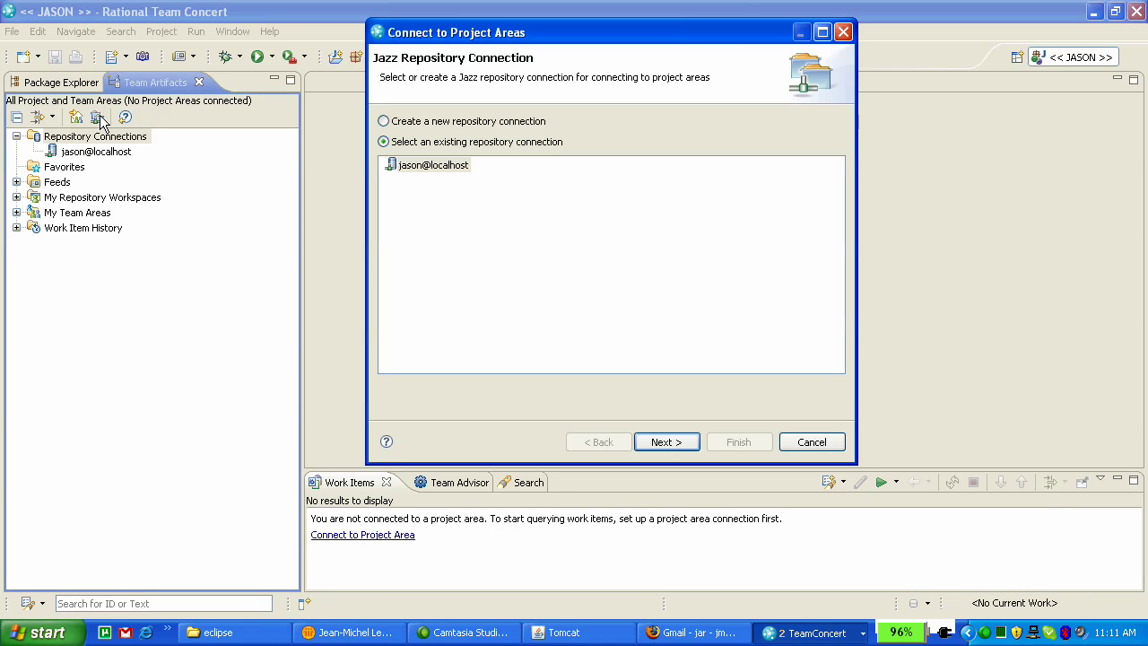
double_click(419, 165)
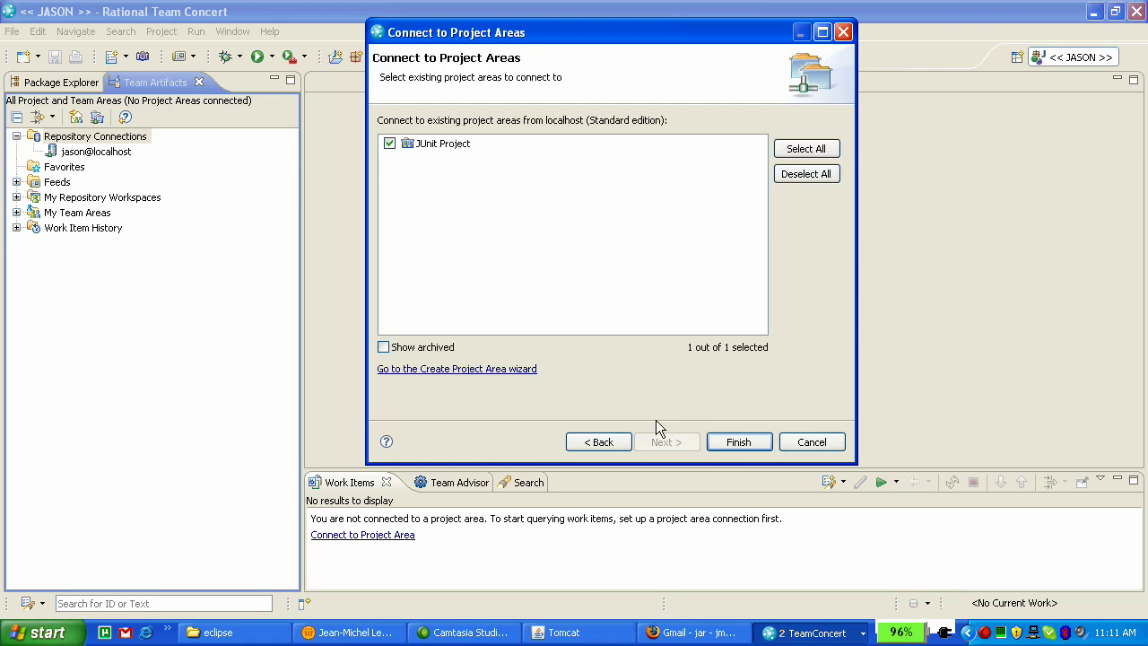
click(736, 443)
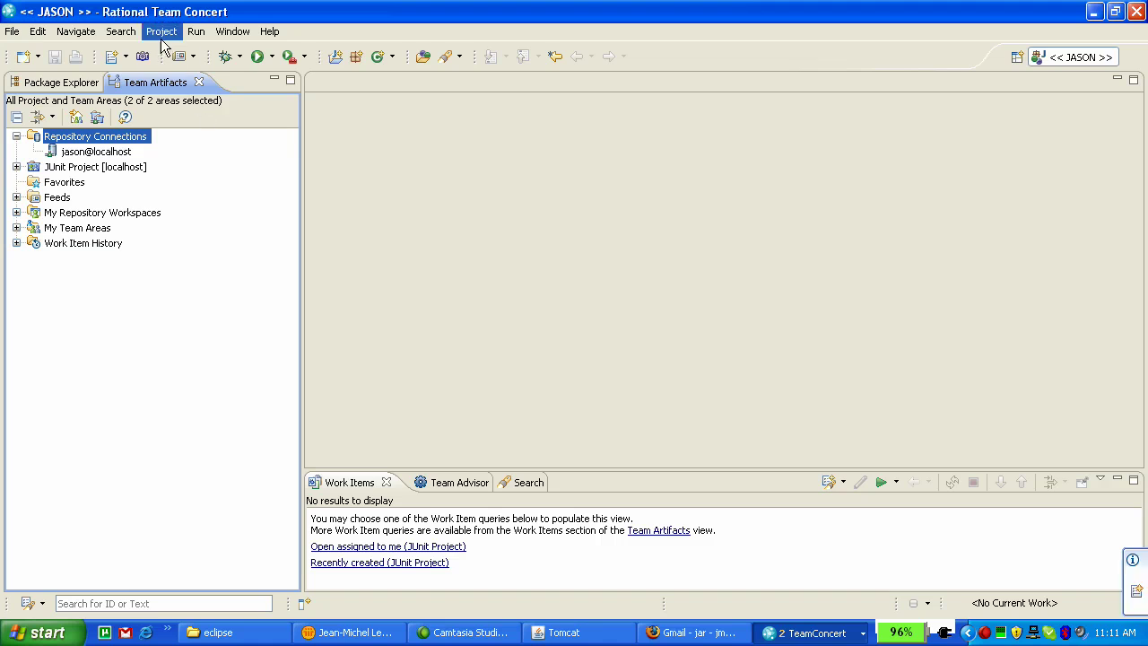
Search Jazz source control for streams of any name and any owner.
click(122, 31)
mouse_move(228, 131)
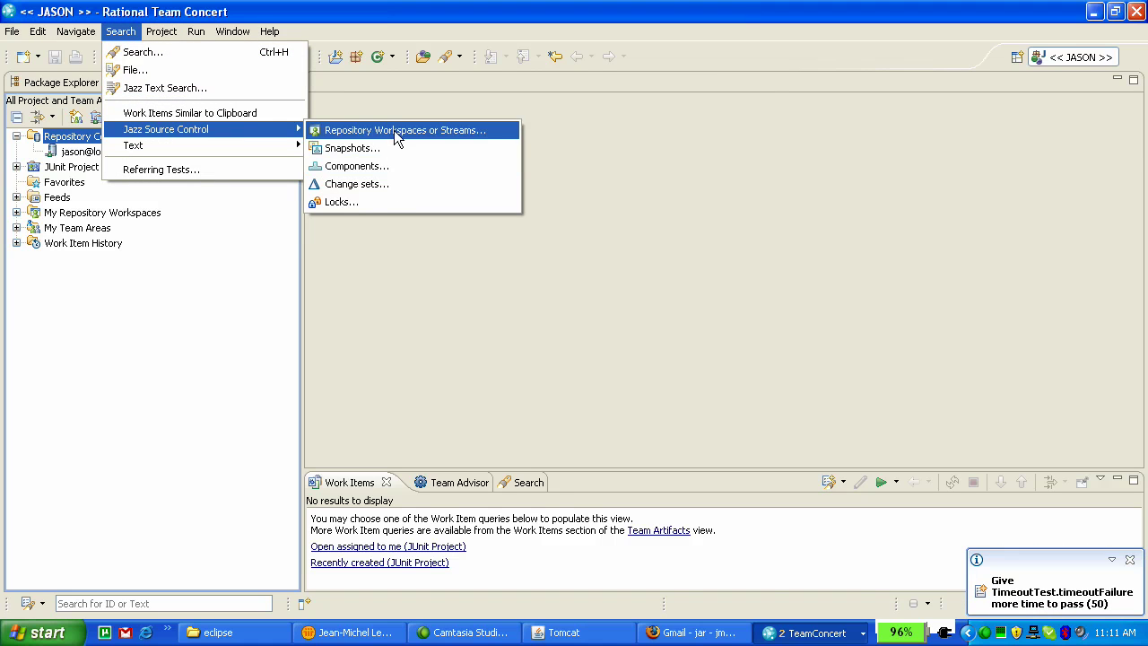
click(393, 130)
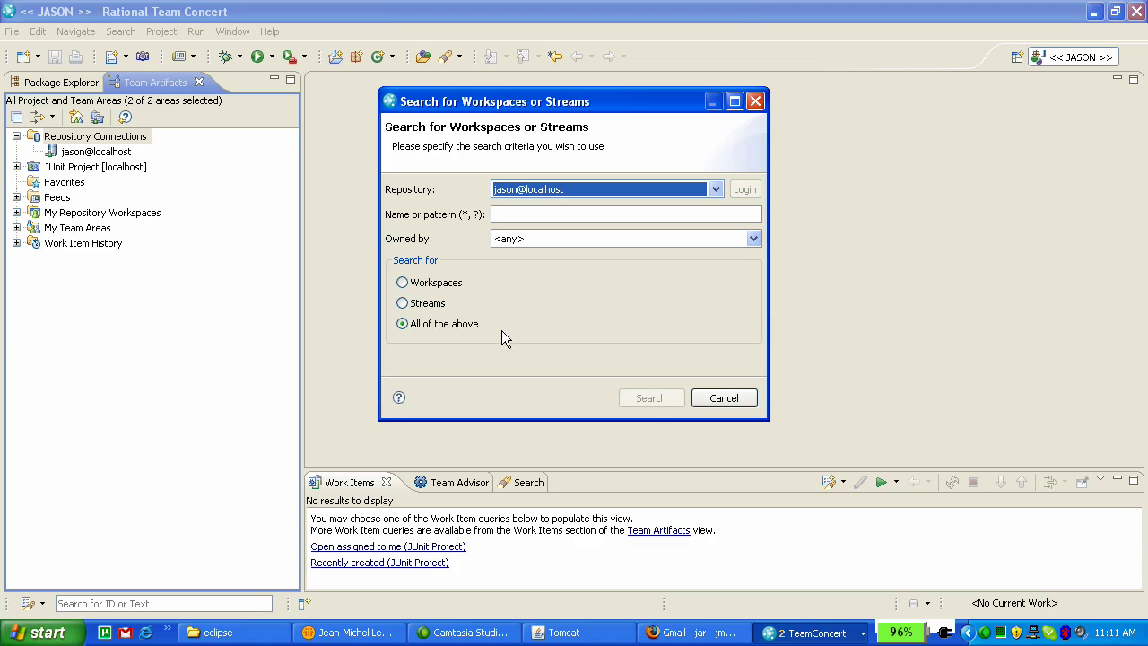
click(439, 307)
click(655, 400)
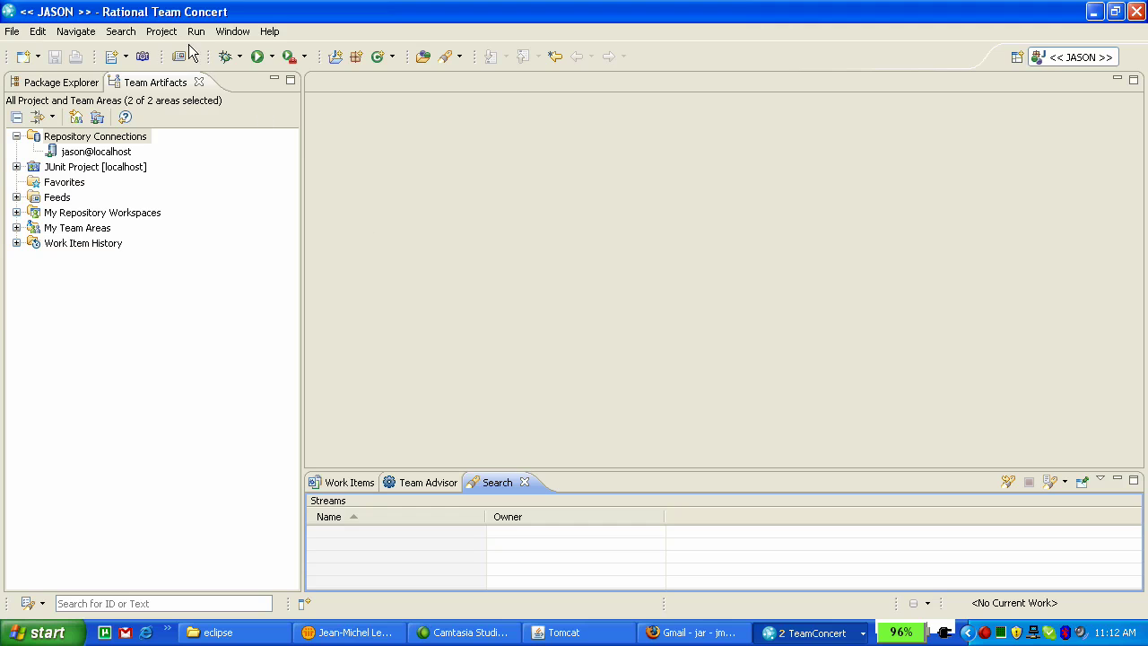
Search Jazz source control for change sets in any component and location, by any creator.
click(120, 32)
mouse_move(220, 134)
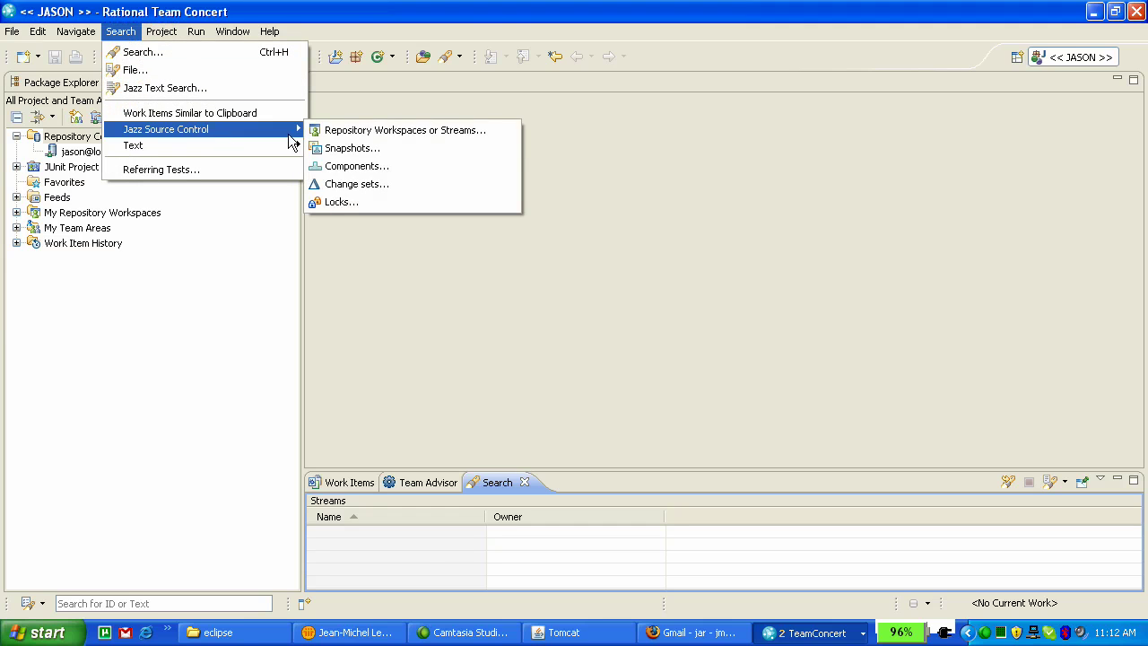
click(398, 184)
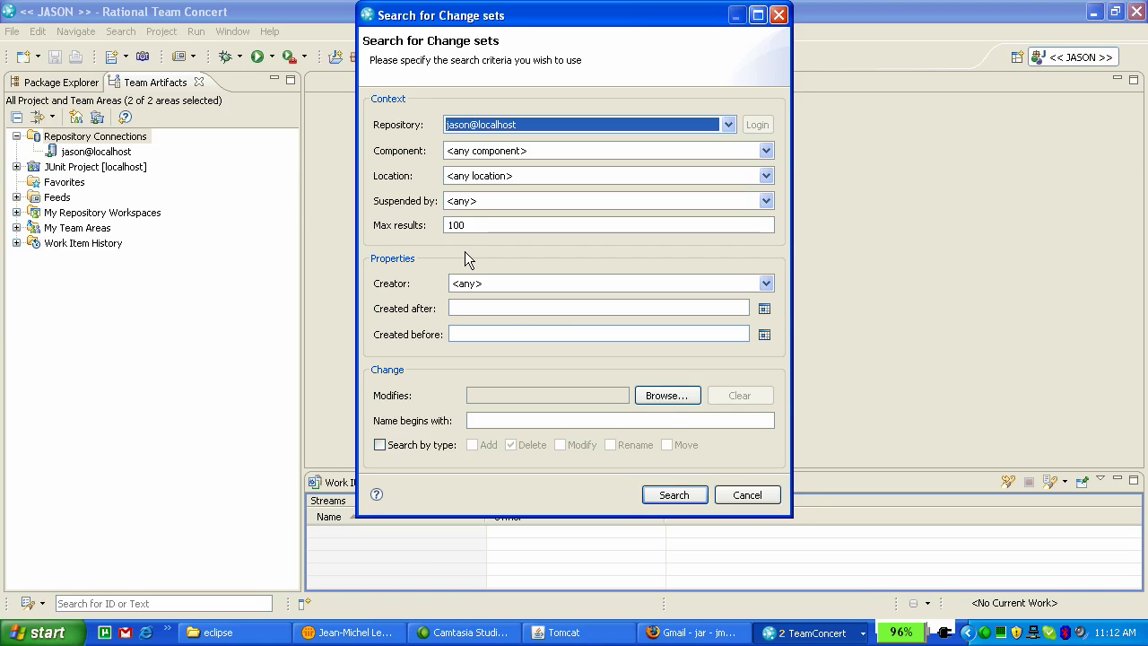
click(696, 500)
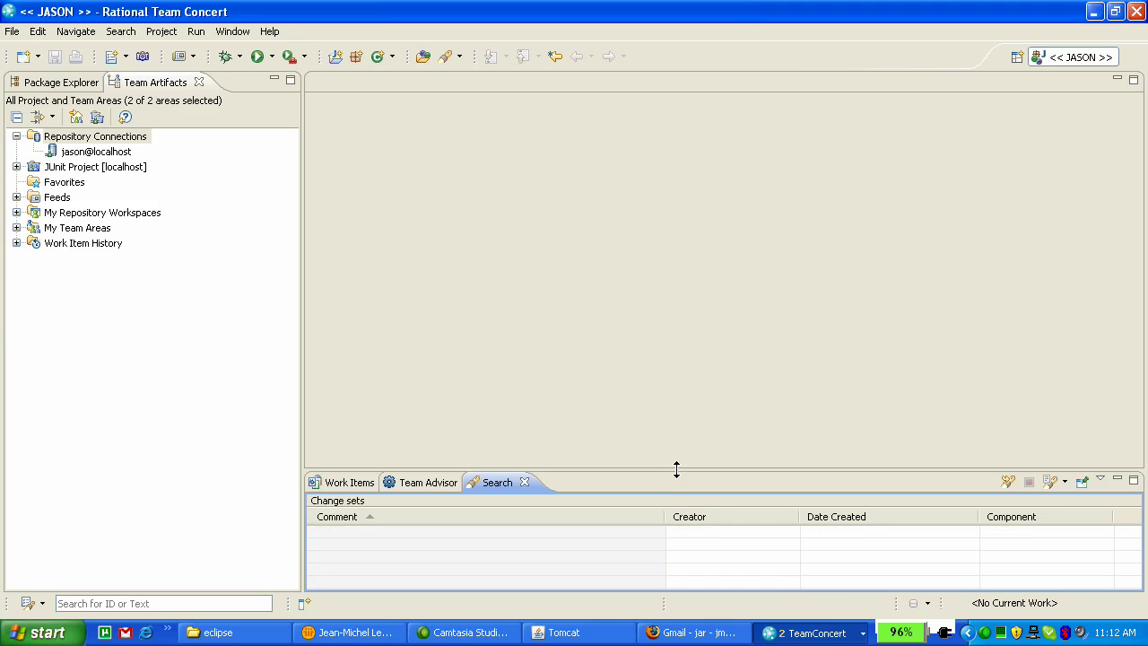
Switch to the administrator's window, collapse JUnit Project and open the overview of the JUnit Private Demo project area.
click(807, 632)
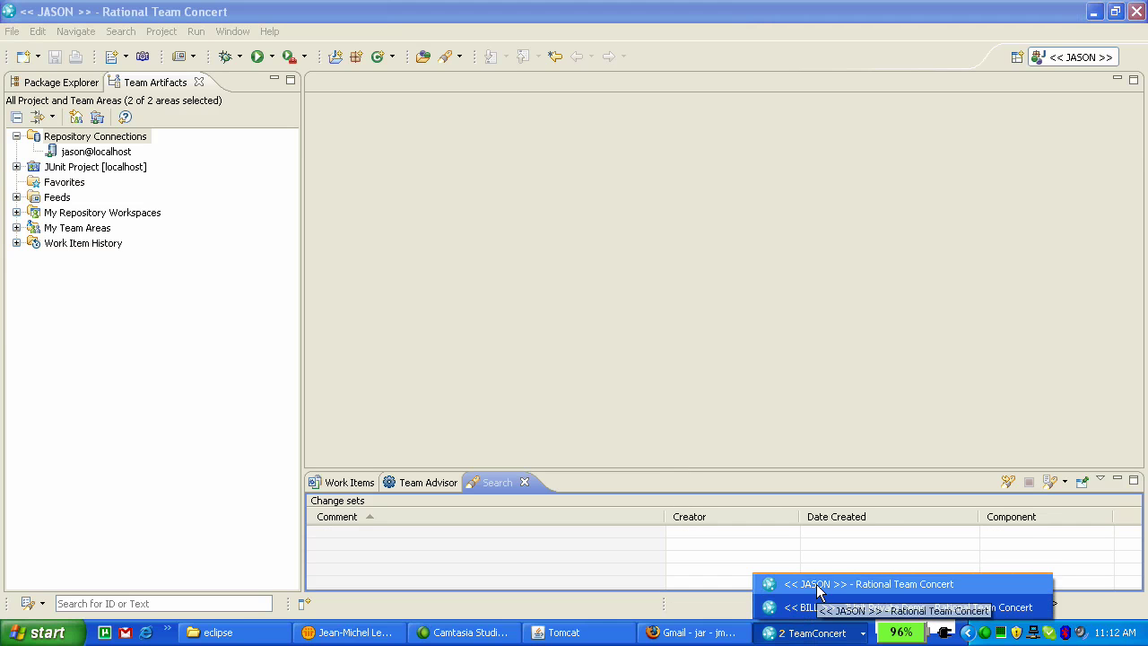
click(819, 610)
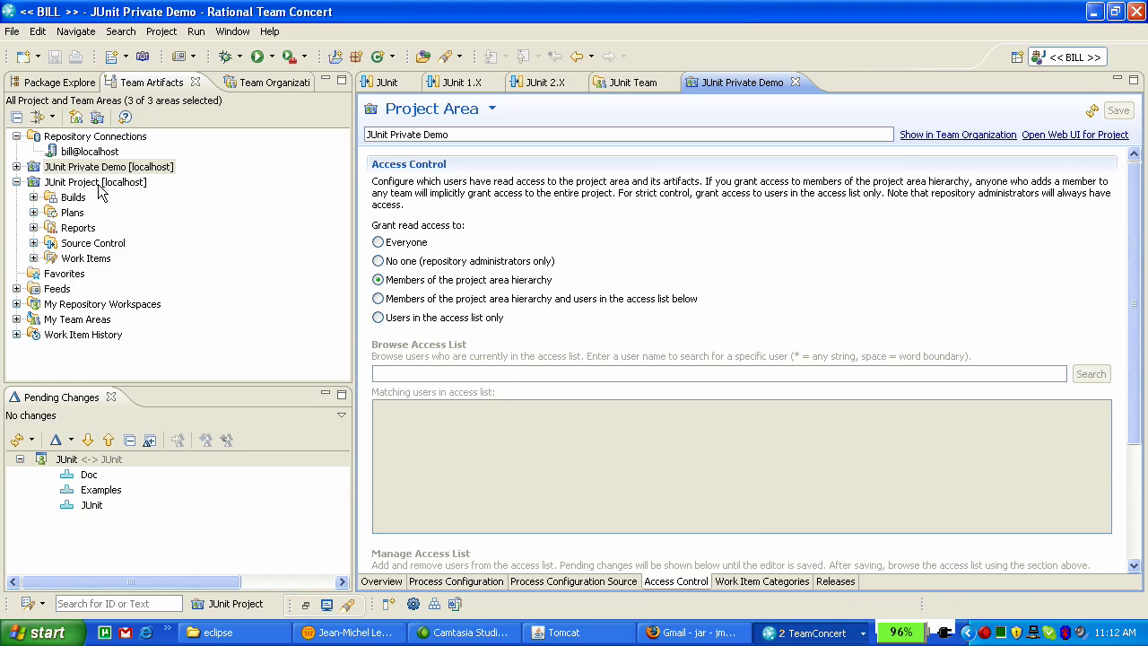
click(33, 184)
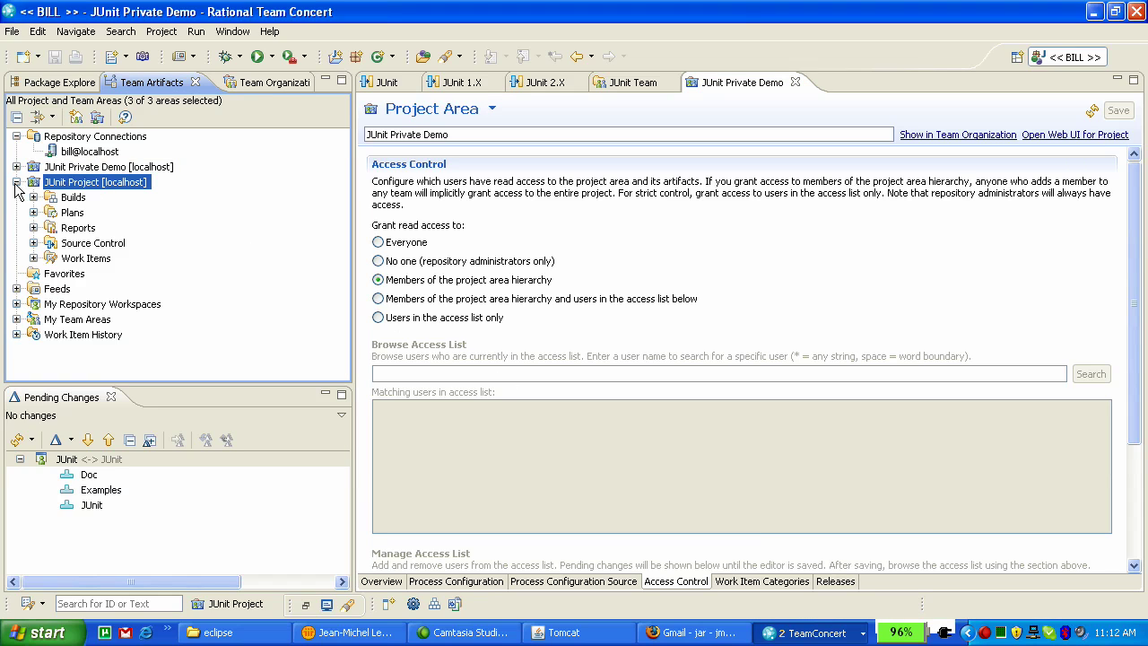
click(17, 182)
click(105, 168)
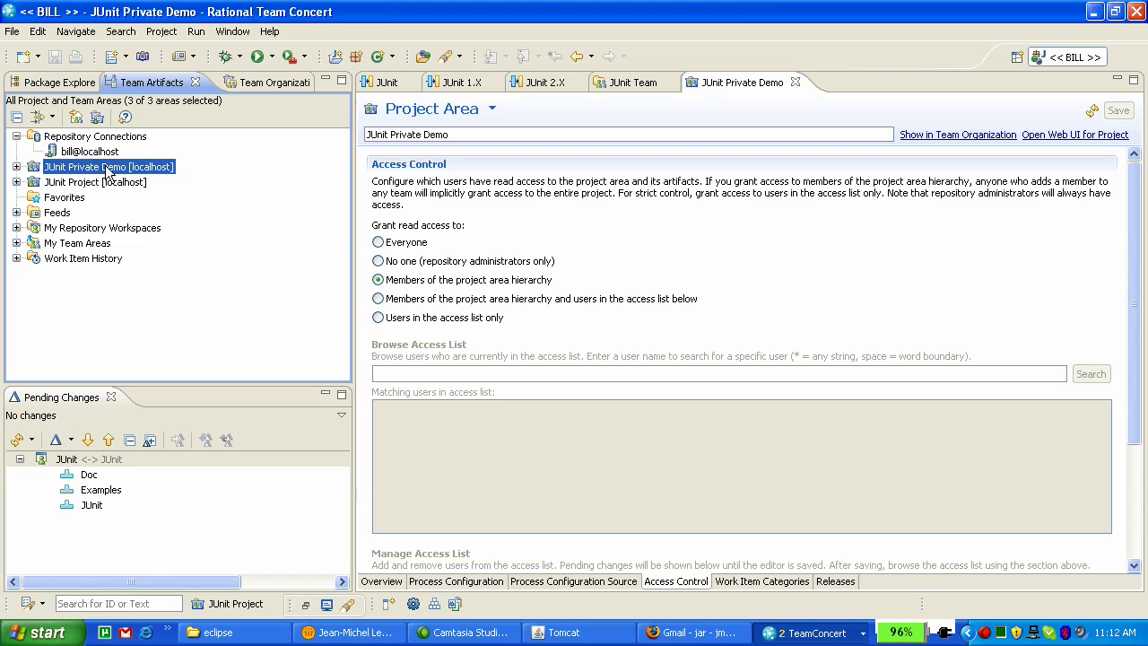
right_click(105, 168)
click(163, 208)
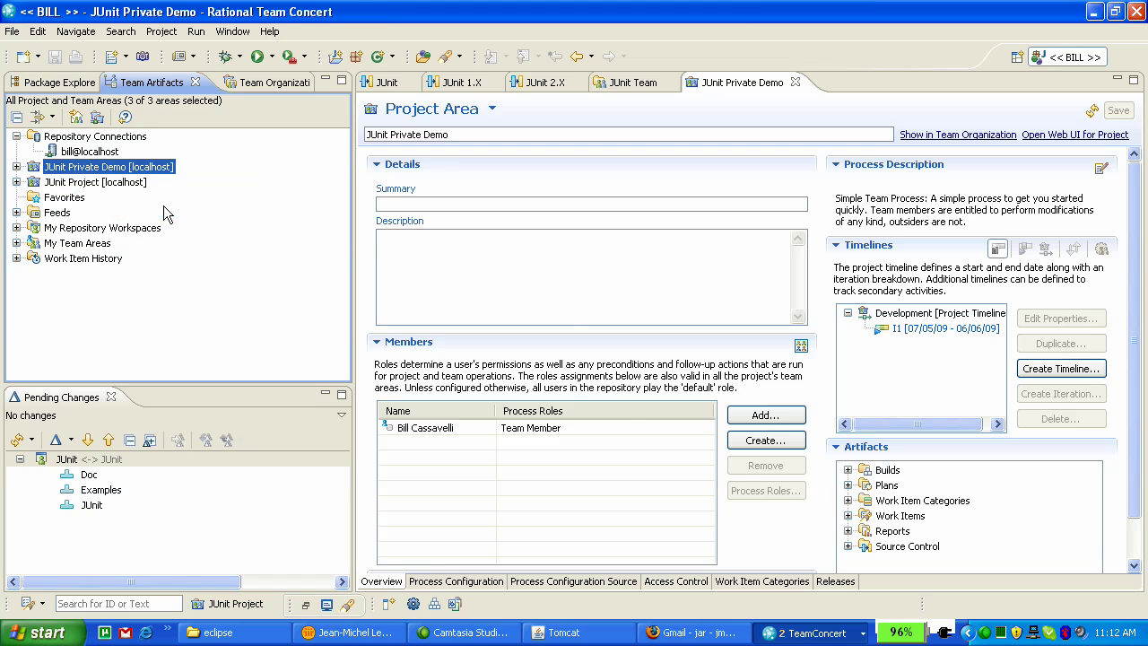
Show the team configuration permissions in JUnit Private Demo's process configuration.
click(494, 581)
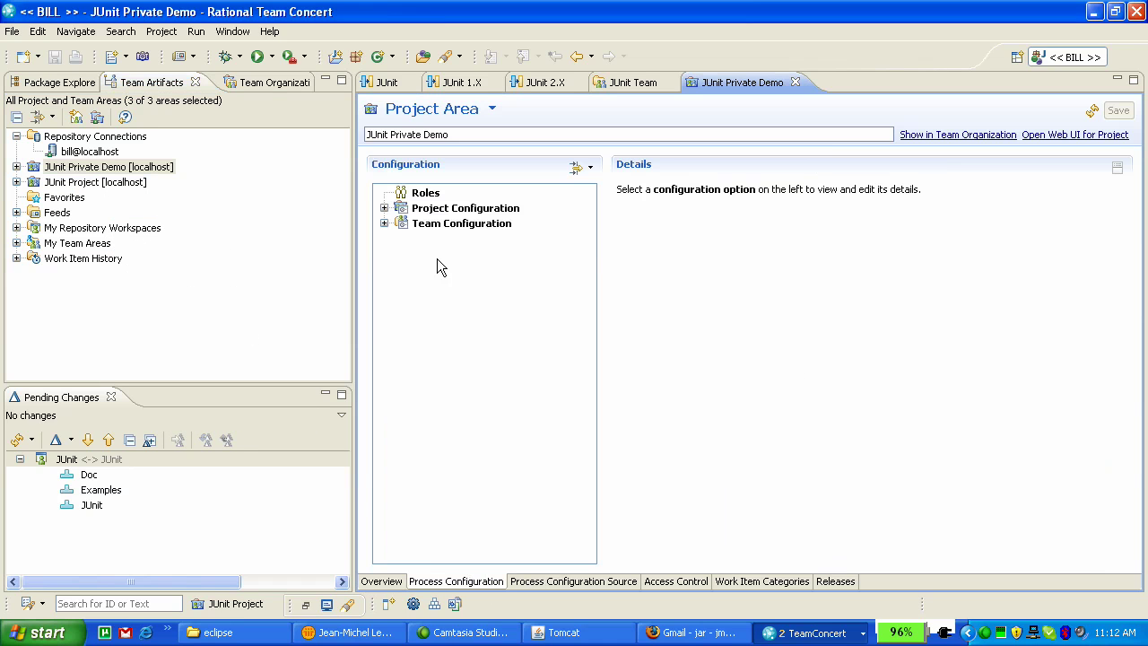
click(384, 224)
click(456, 240)
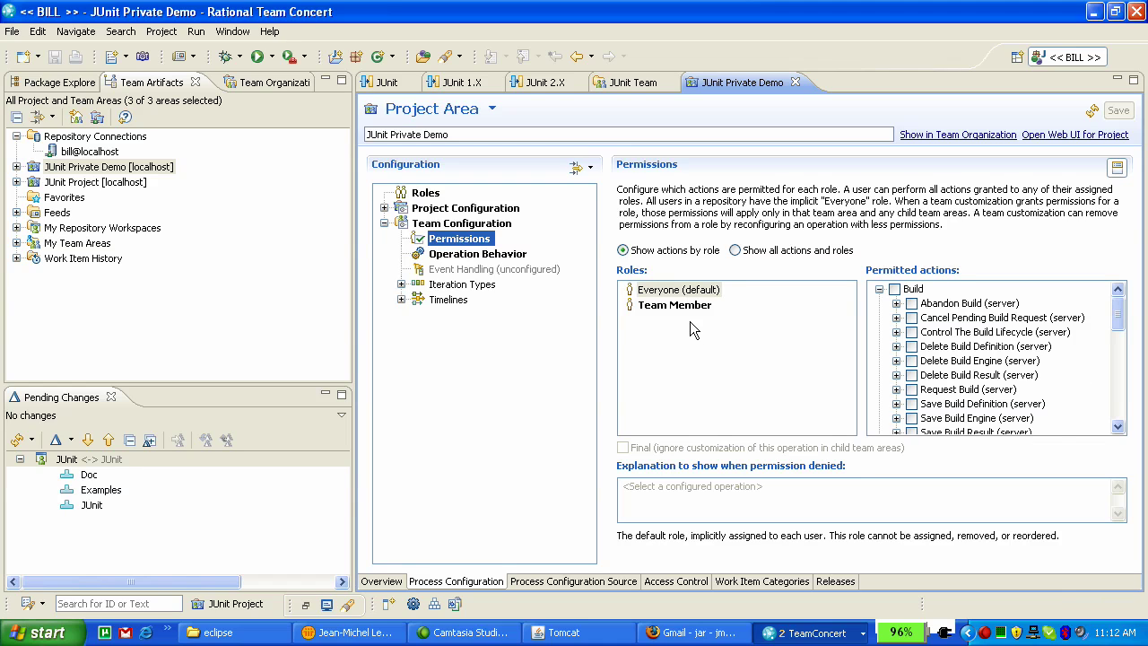
Review the permitted source control and work item actions for the Everyone (default) and Team Member roles.
click(691, 291)
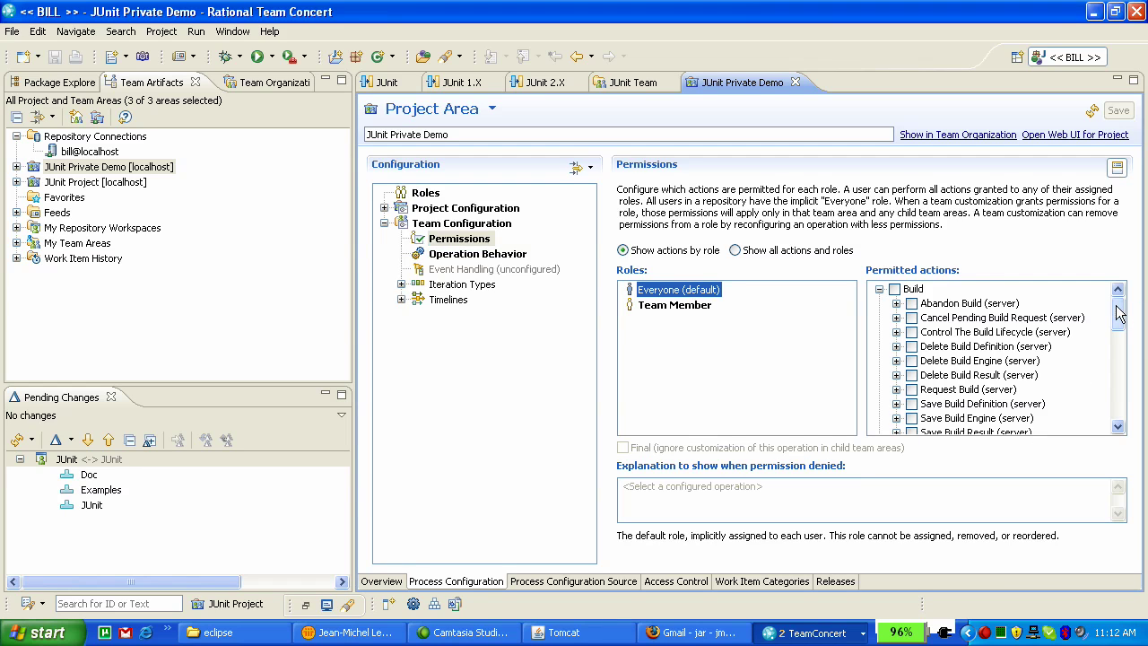
drag(1119, 311, 1118, 406)
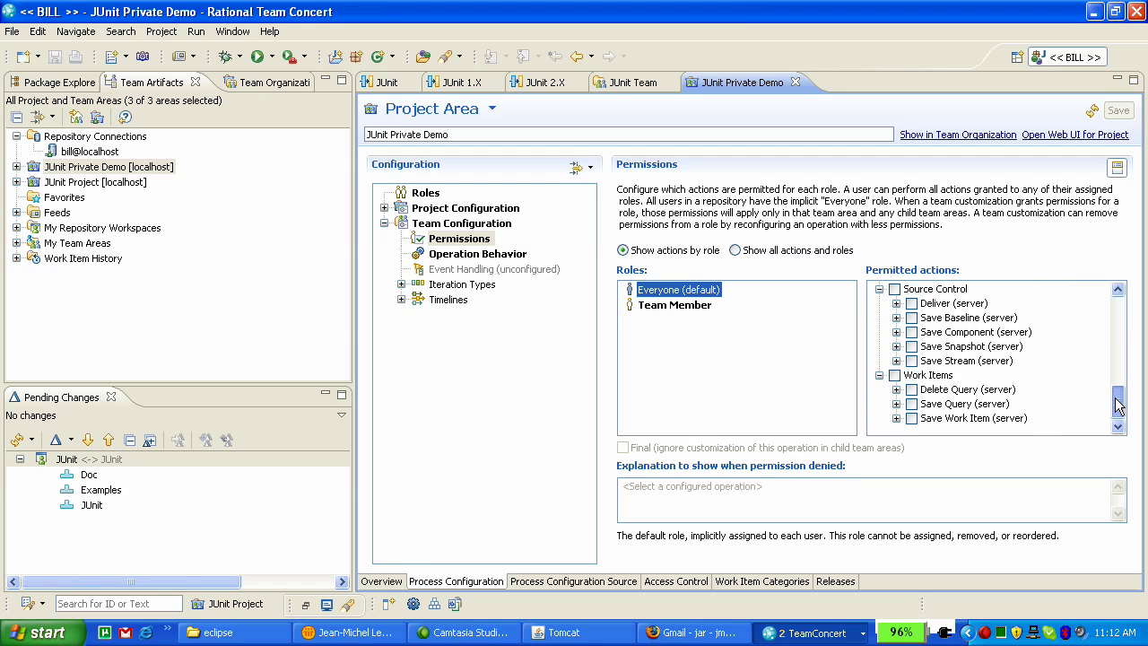
click(679, 306)
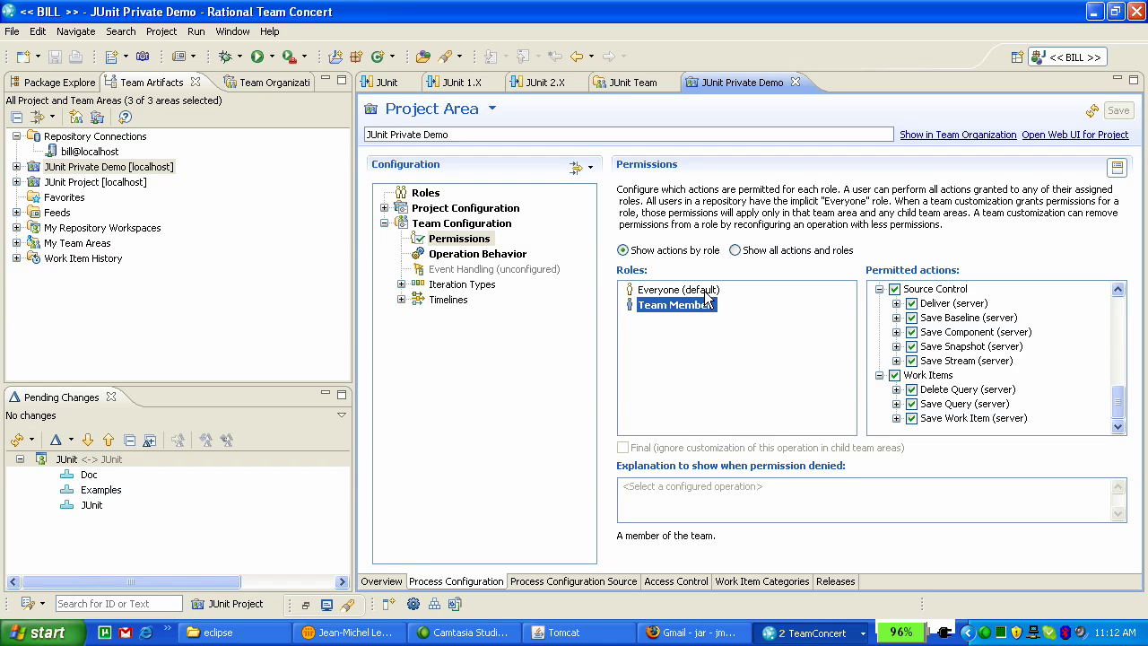
Remove all Work Items permissions from the Team Member role and save the JUnit Private Demo project area.
click(895, 376)
drag(1117, 403, 1124, 320)
click(905, 351)
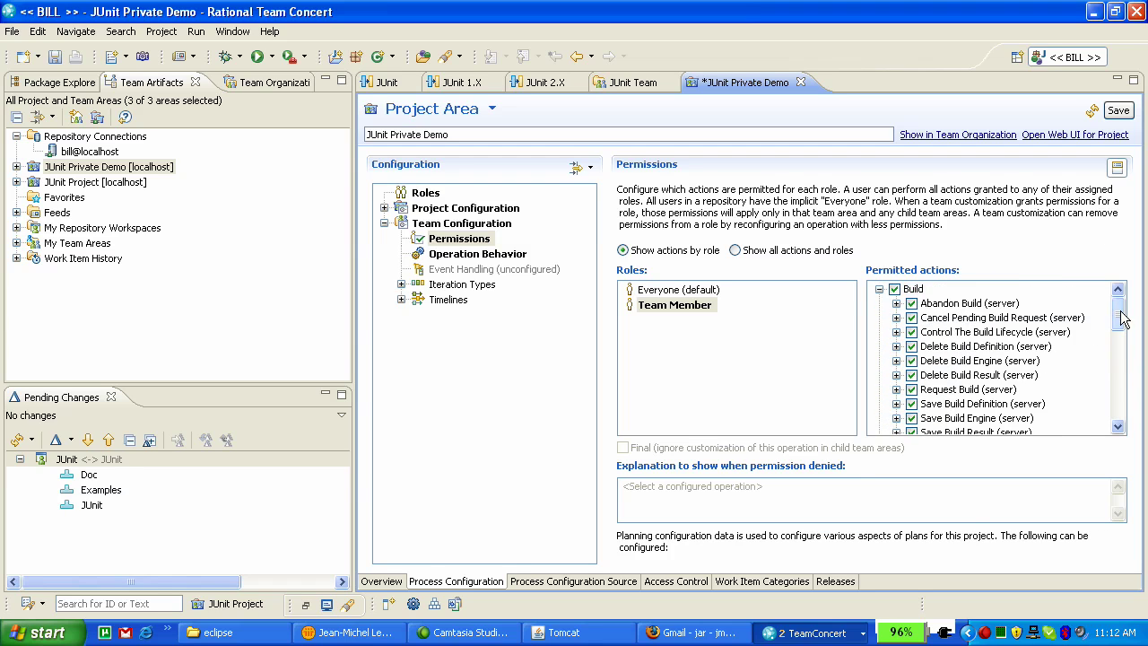
click(1118, 110)
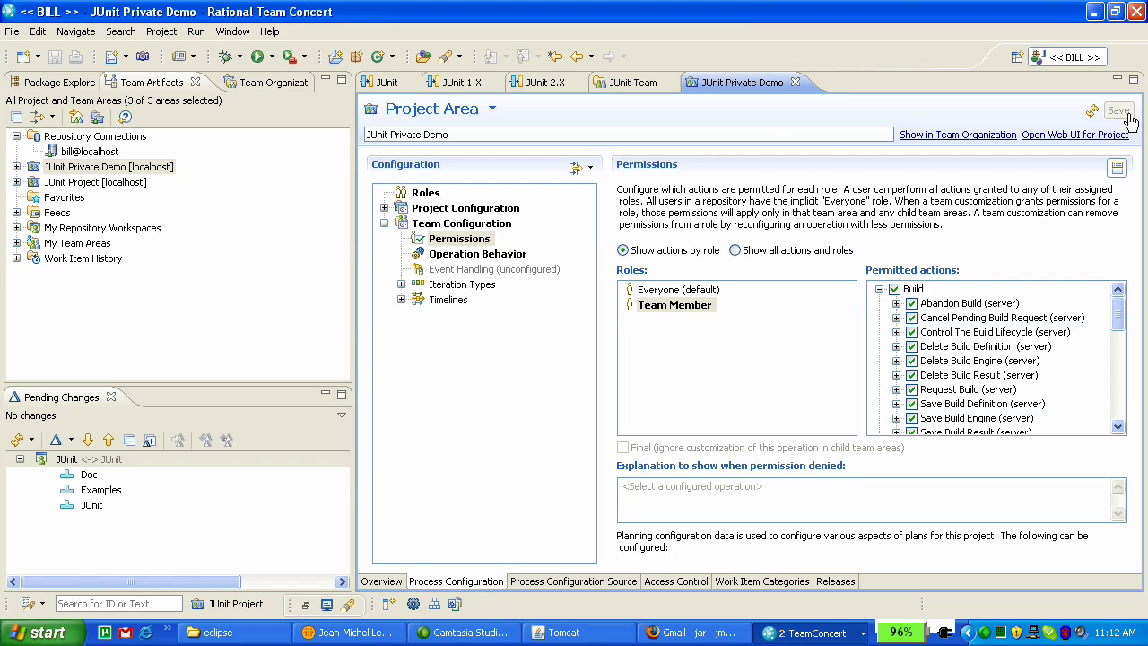
Create a new change set in the Doc component with the comment "a new comment".
right_click(90, 477)
mouse_move(198, 226)
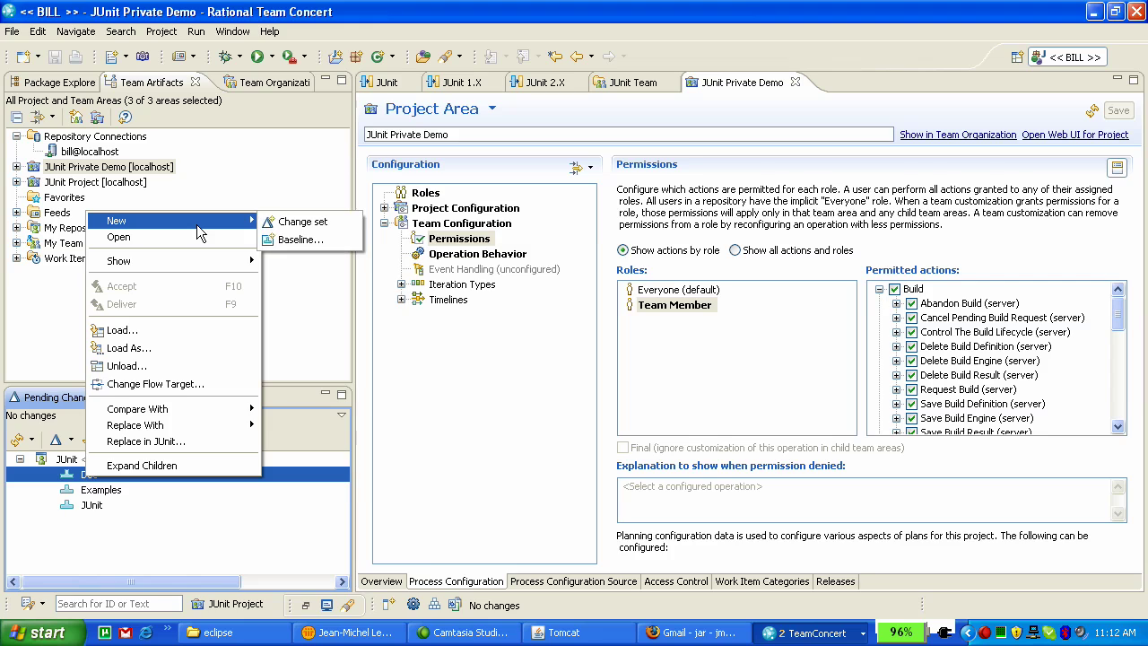
click(302, 222)
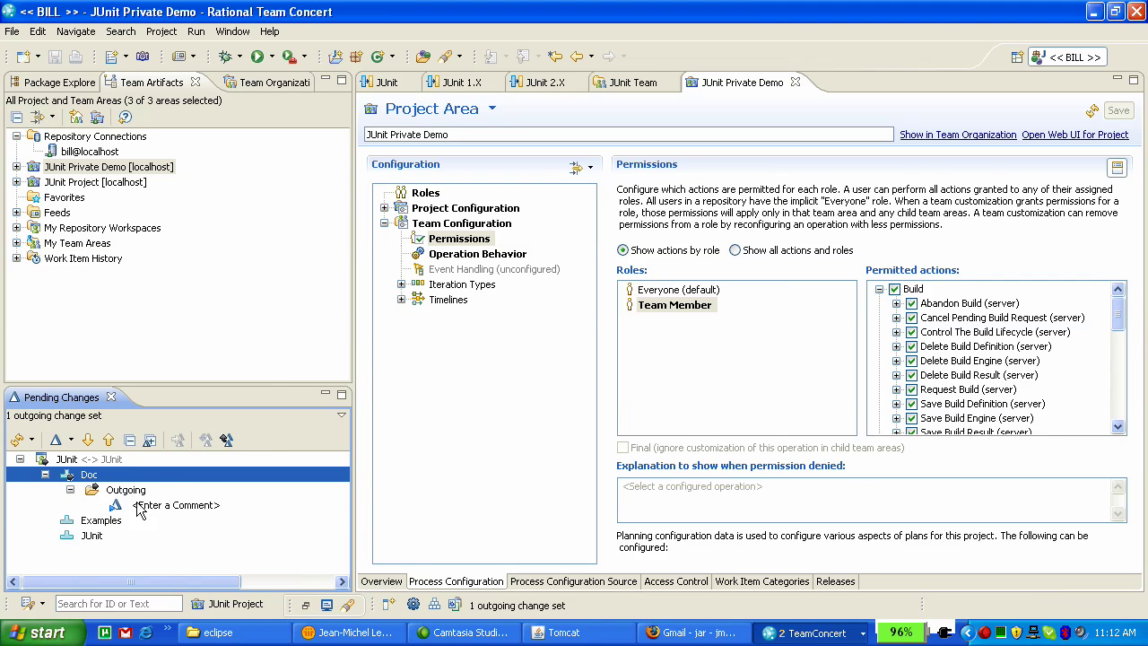
click(170, 507)
click(172, 508)
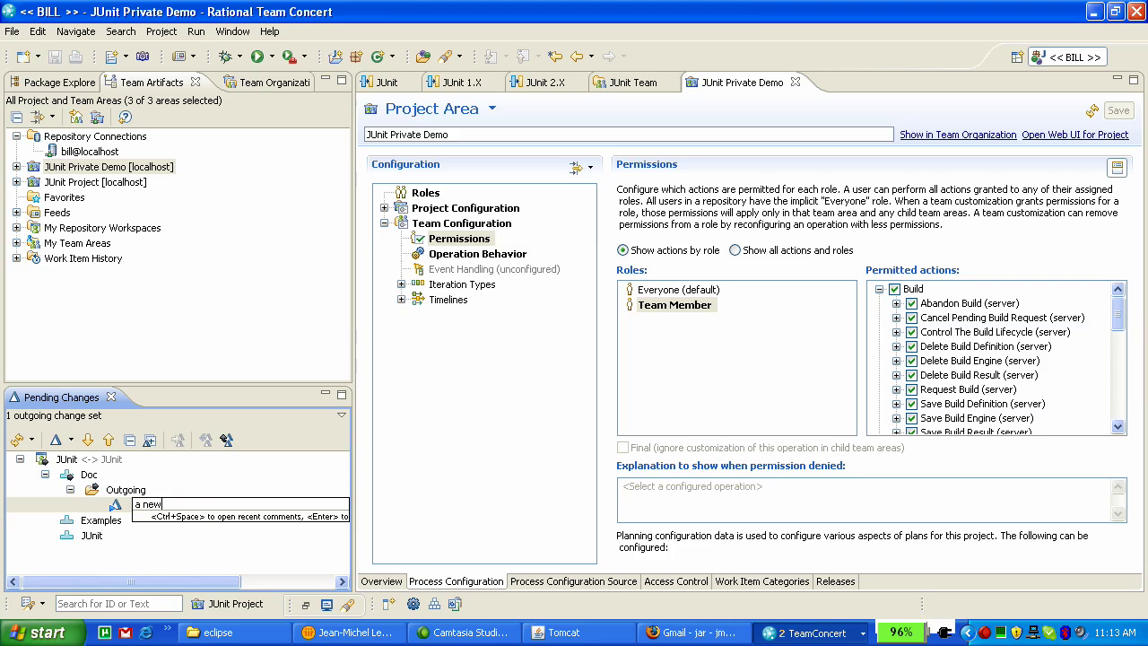
text(a new comment)
key(Return)
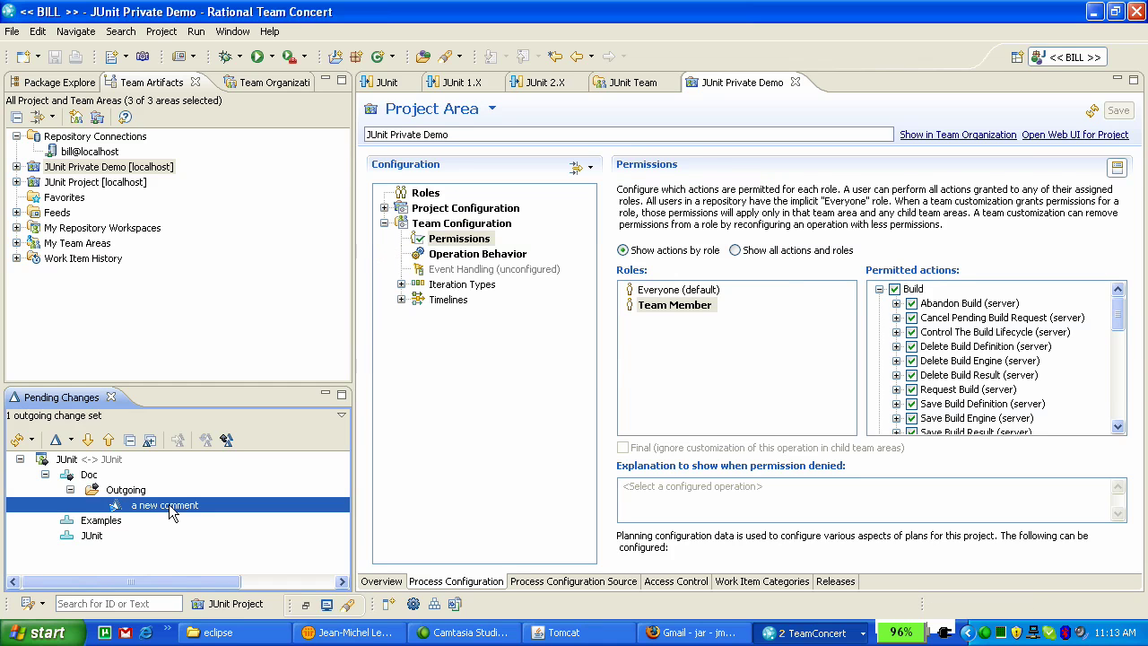
Associate the "a new comment" change set with work item 4 from JUnit Project and deliver it.
right_click(170, 509)
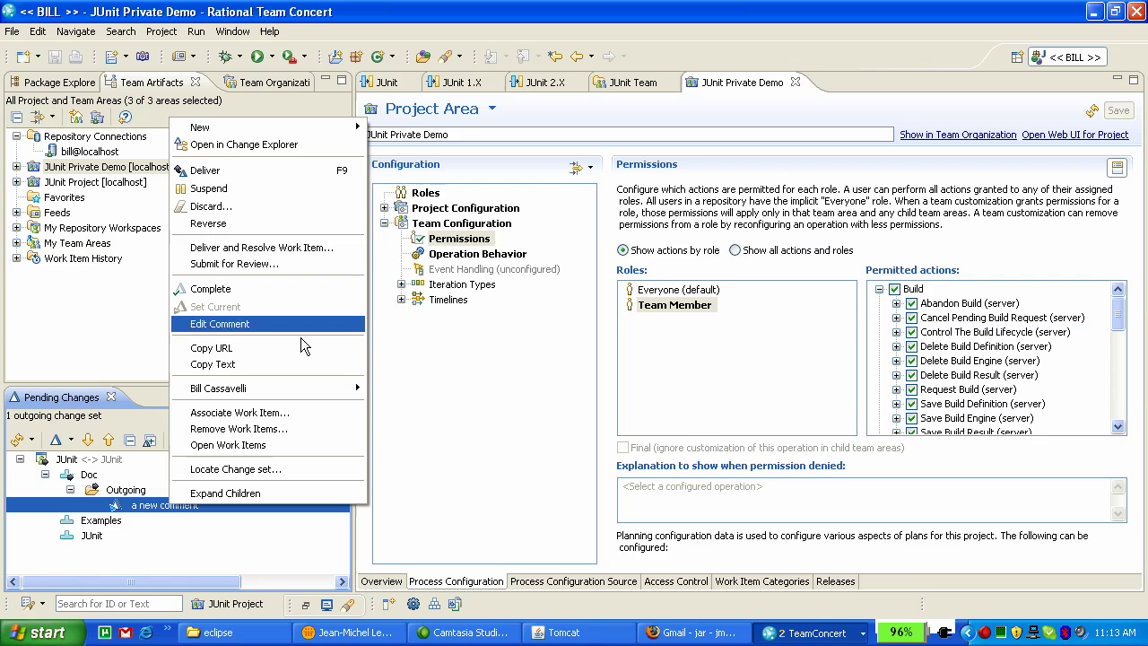
click(299, 413)
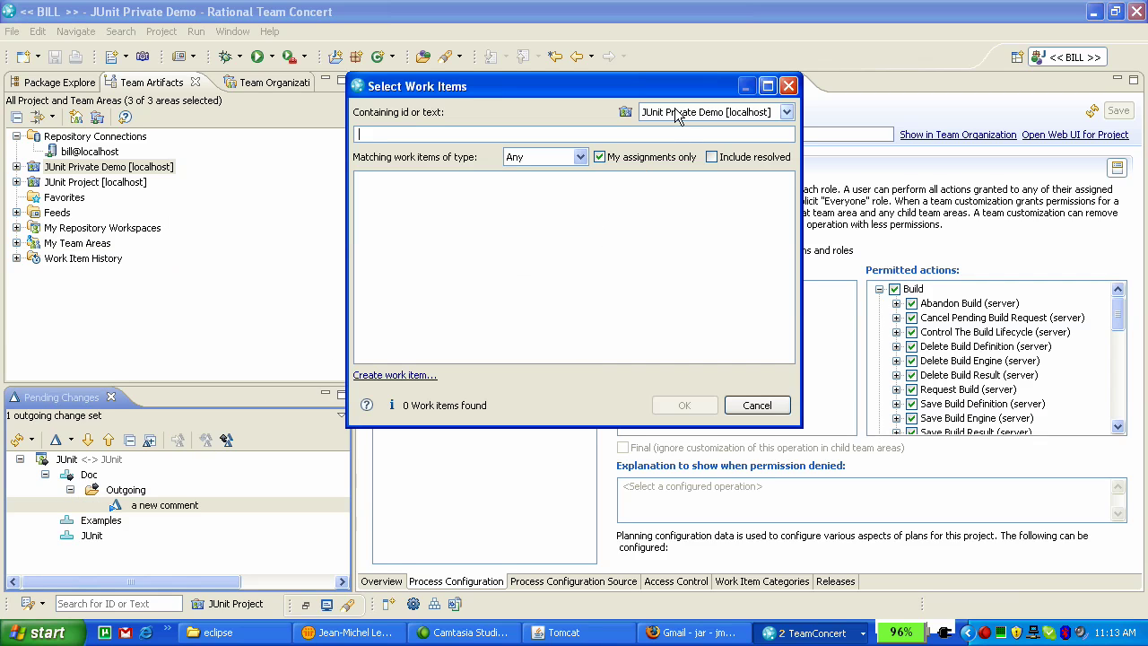
click(684, 112)
click(699, 128)
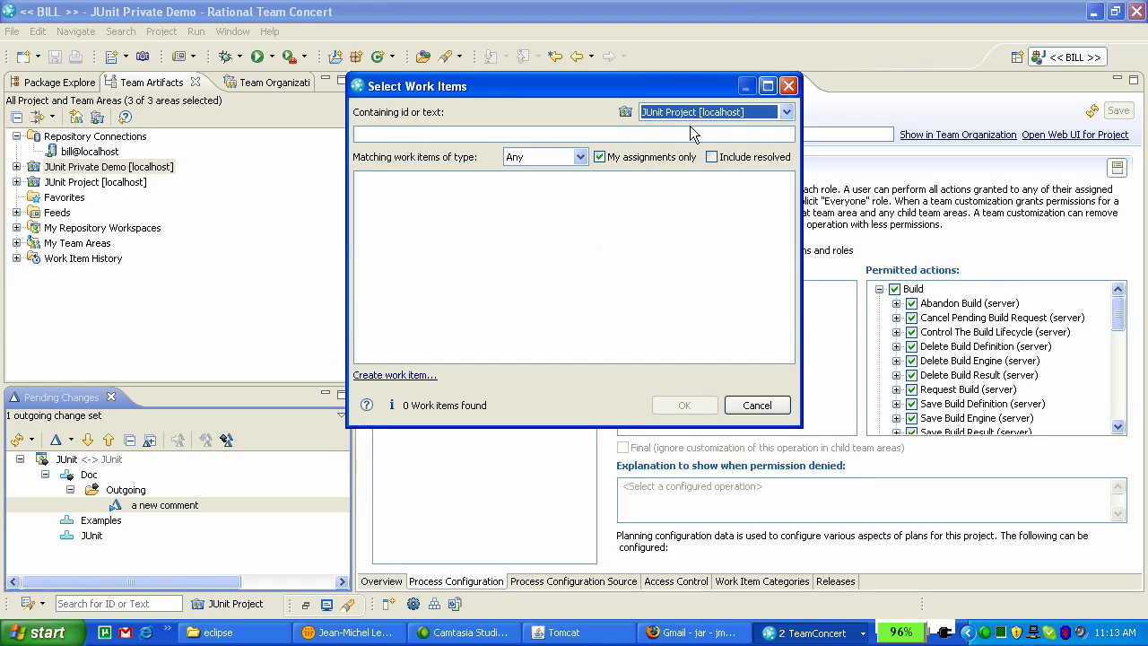
click(426, 136)
text(4)
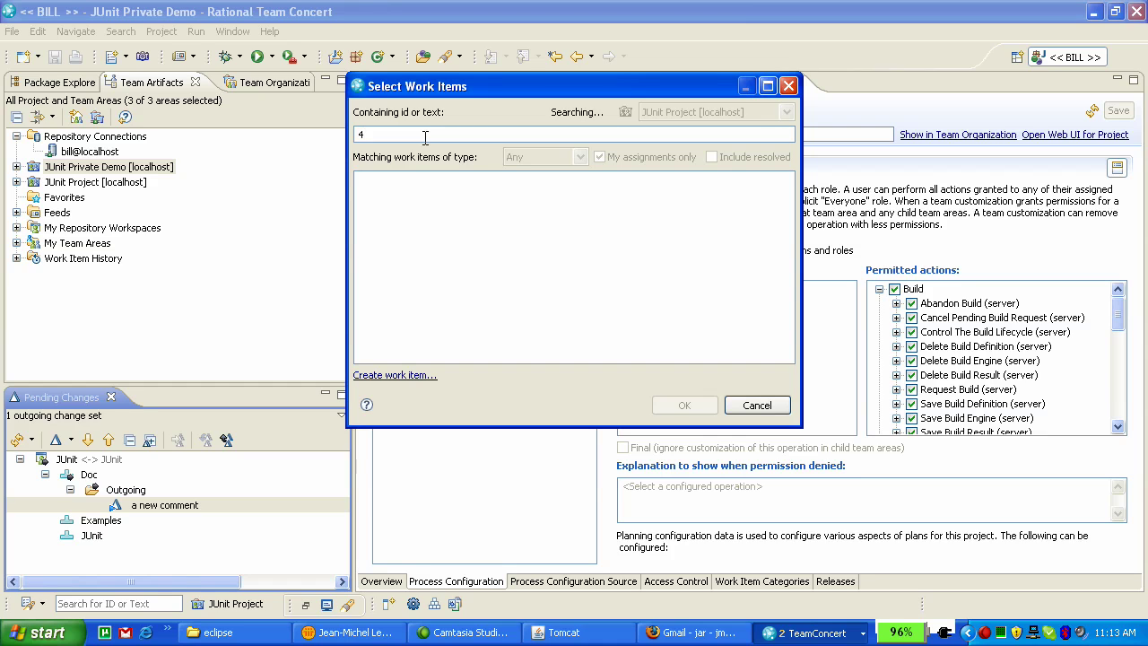
click(427, 179)
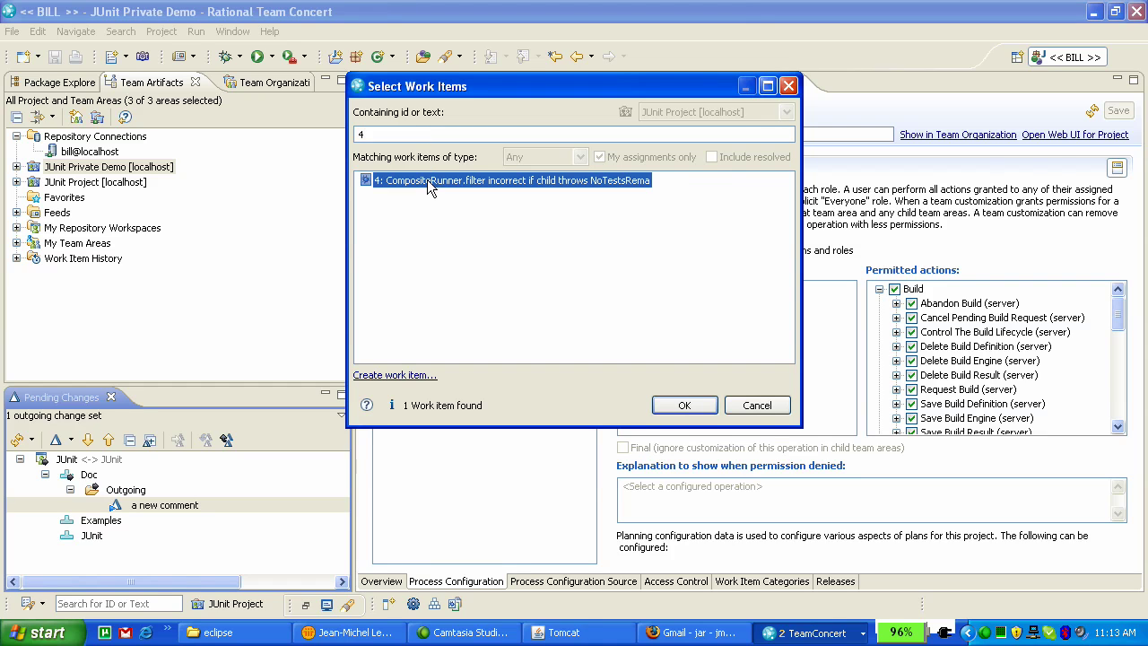
click(685, 404)
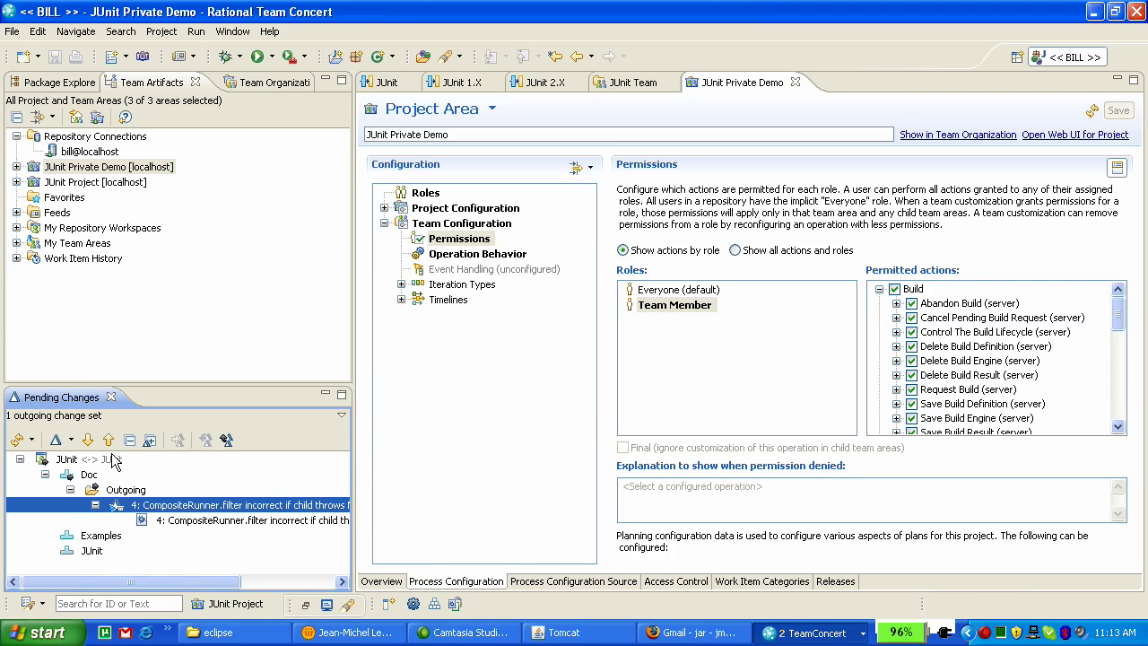
right_click(172, 510)
click(210, 167)
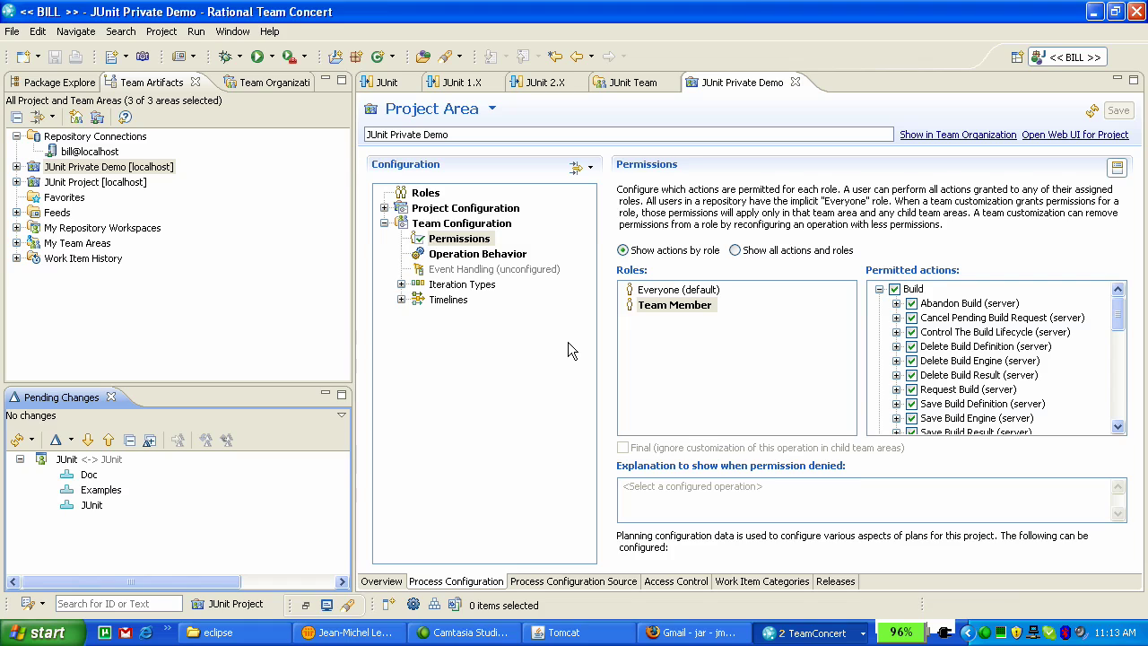
Try to save a new defect in JUnit Private Demo with summary "adsf" and description "asdfasdf", filed against JUnit Private Demo.
click(126, 57)
mouse_move(170, 101)
click(329, 107)
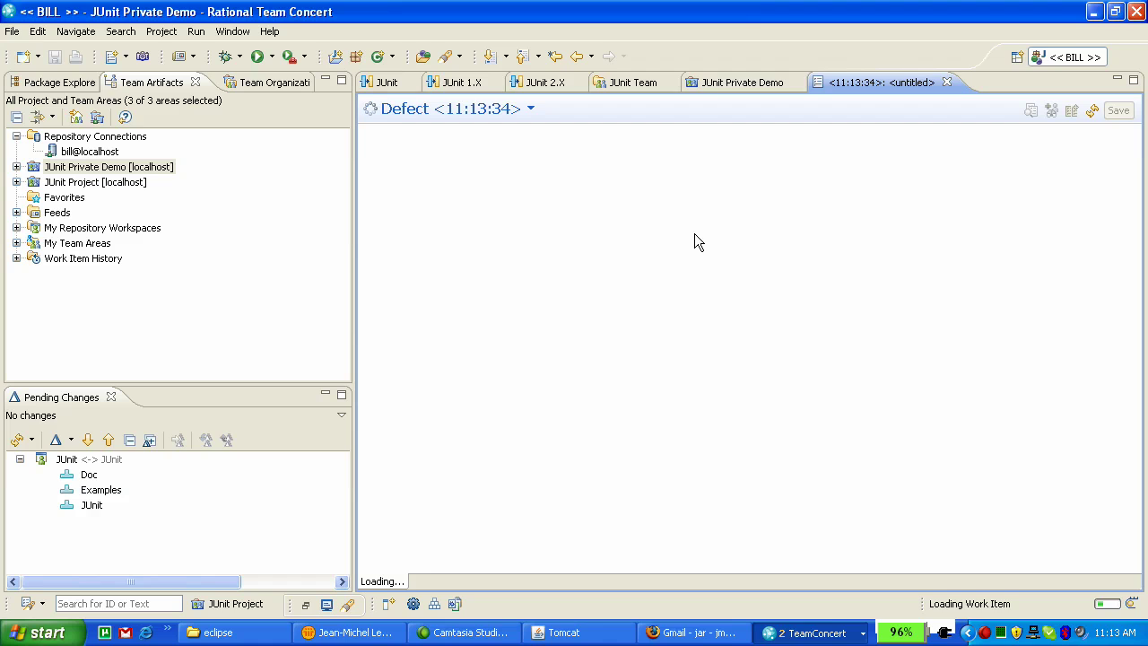
text(a)
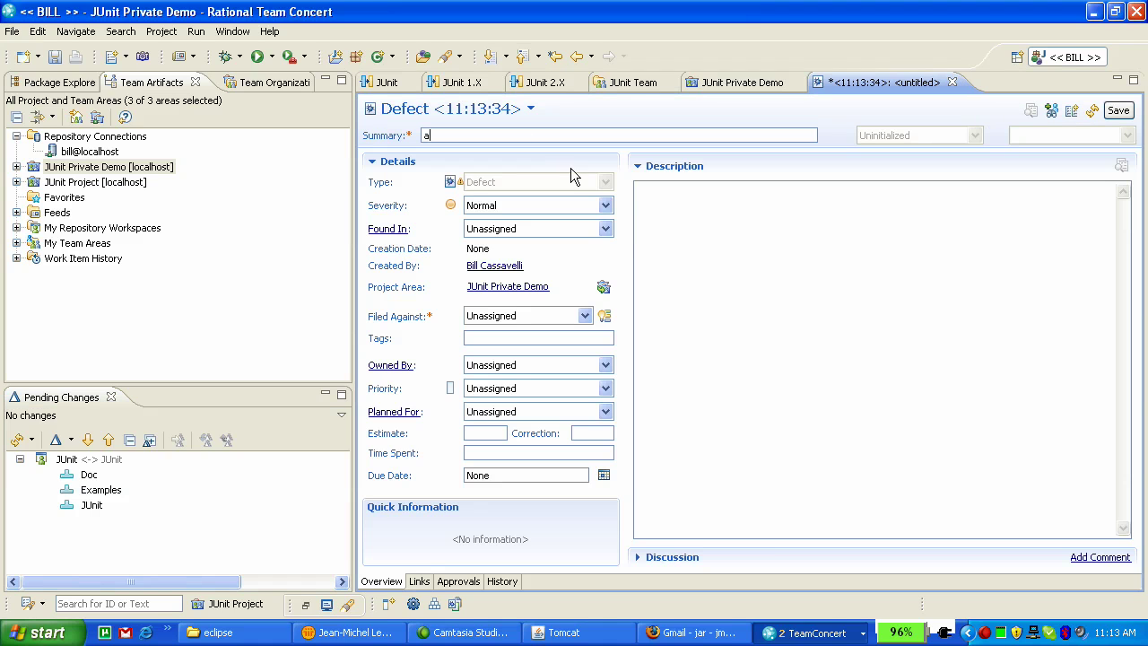
text(dsf)
click(910, 201)
text(asdfasdf)
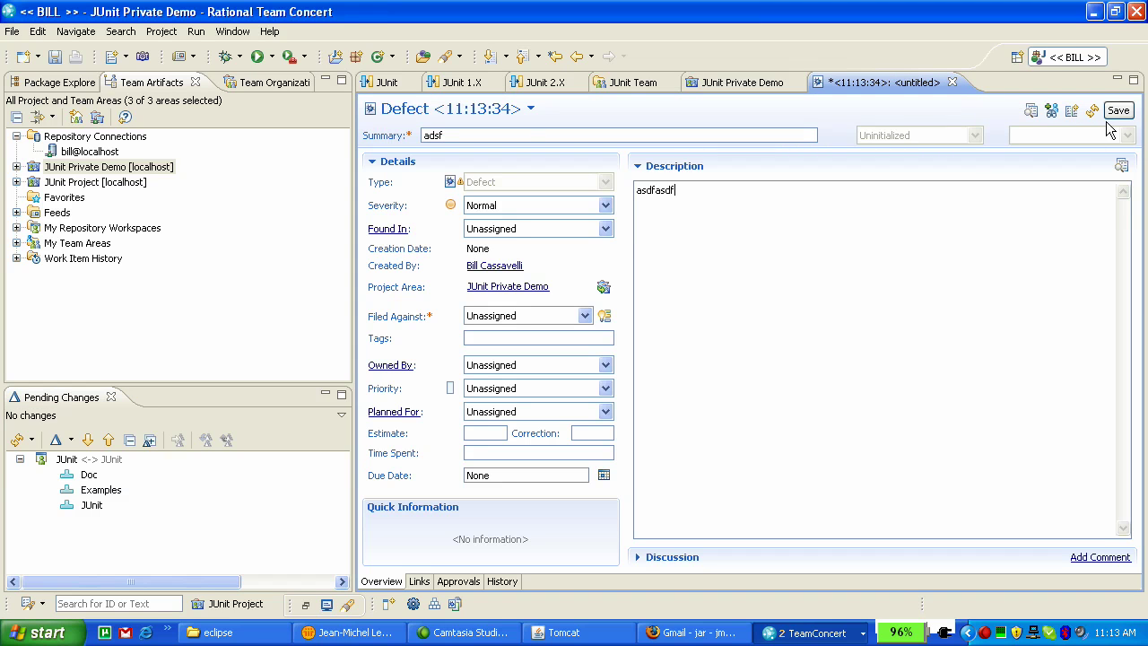
click(562, 313)
click(556, 344)
click(1117, 112)
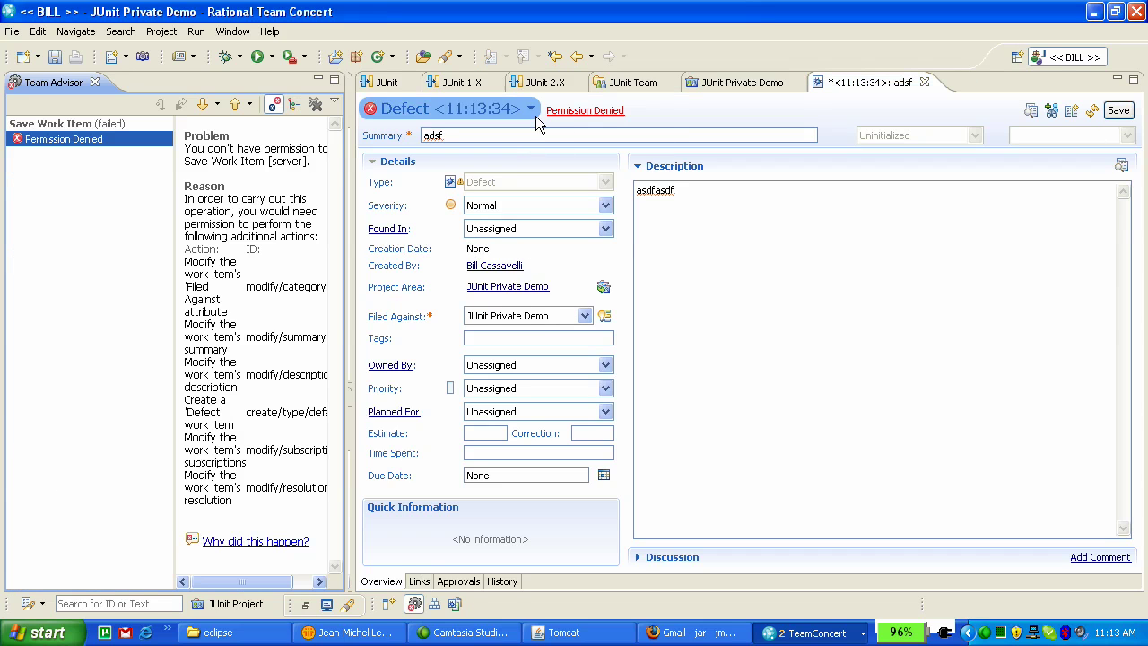
Dismiss the error details and close the new defect without saving it.
click(708, 350)
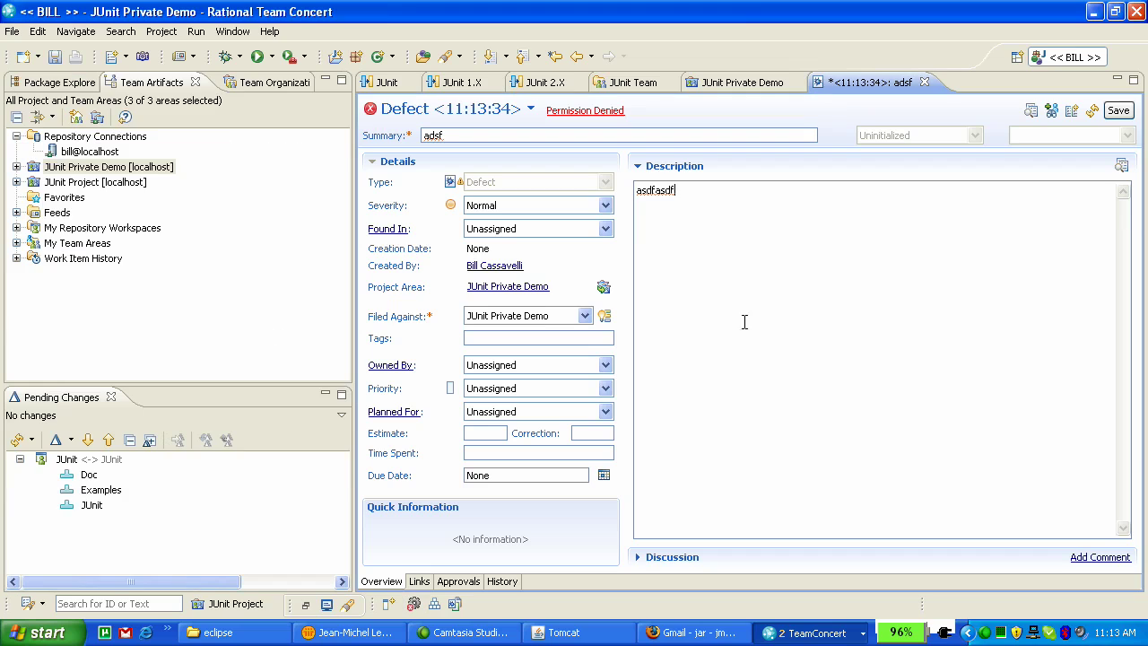
click(923, 83)
click(670, 325)
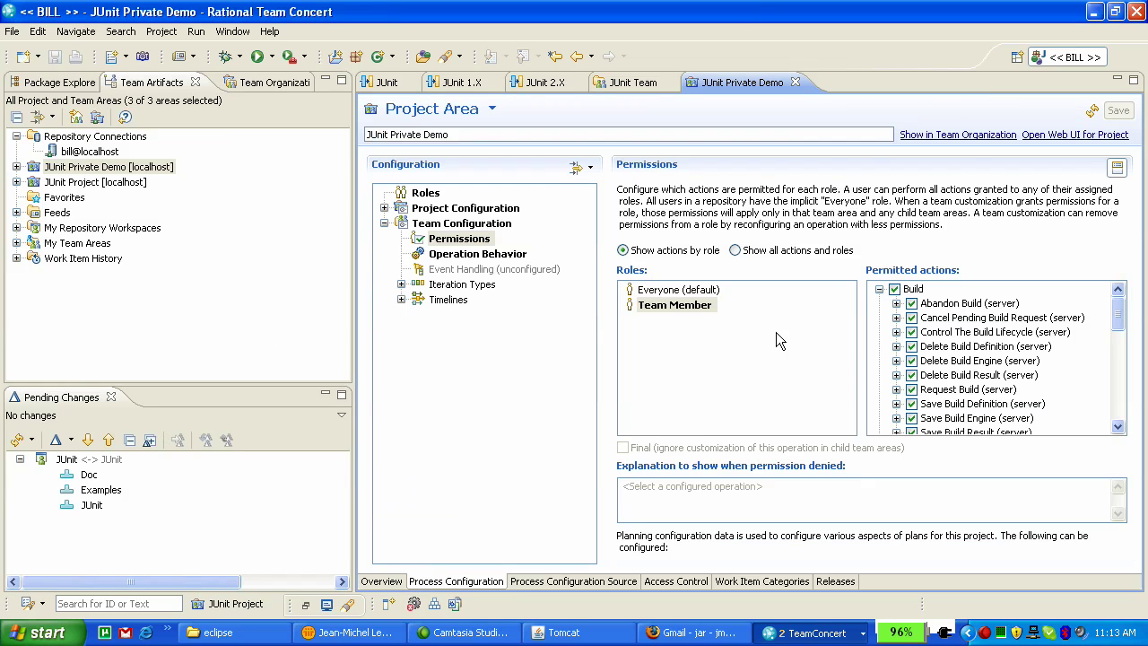
Switch to the non-member's Rational Team Concert window and open work item 4.
click(812, 633)
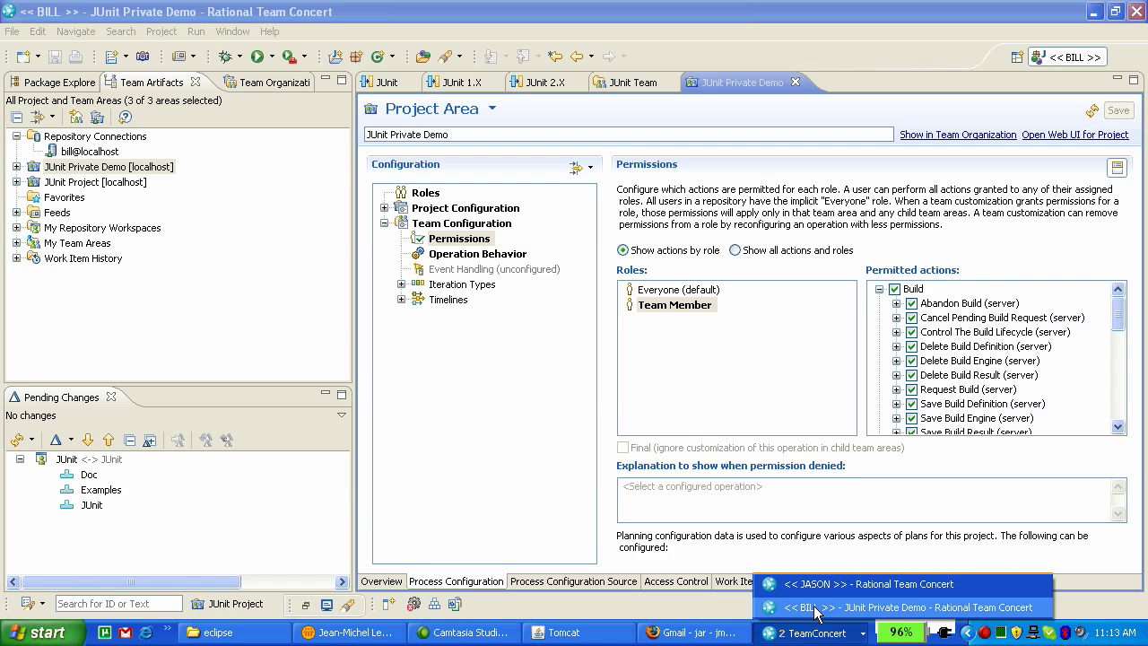
click(817, 587)
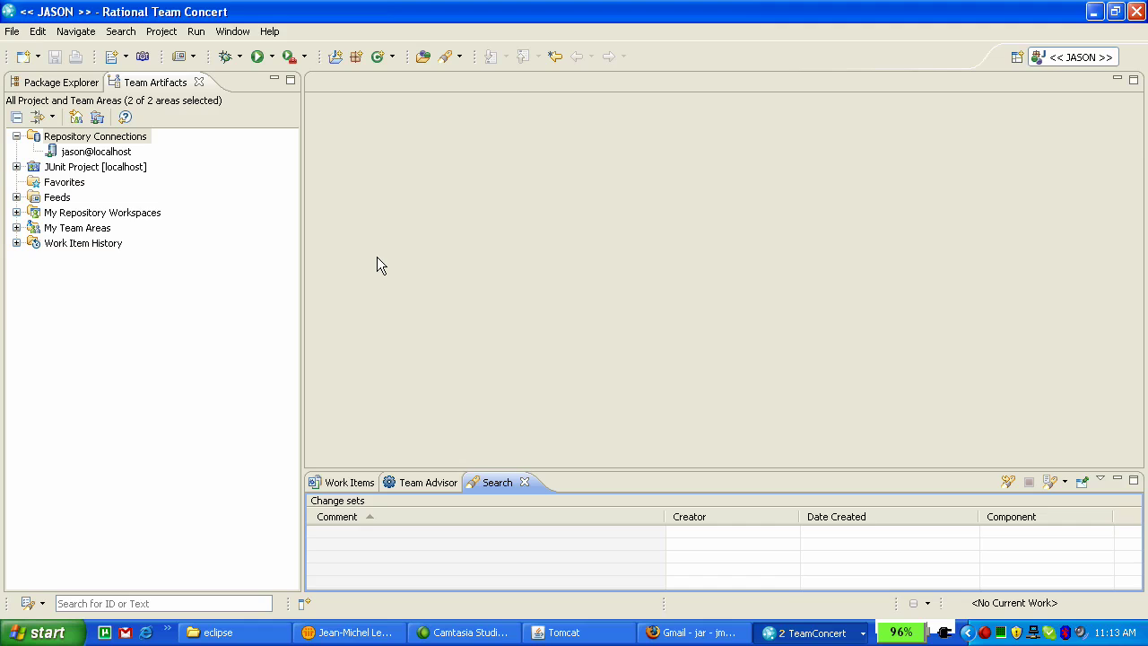
click(185, 602)
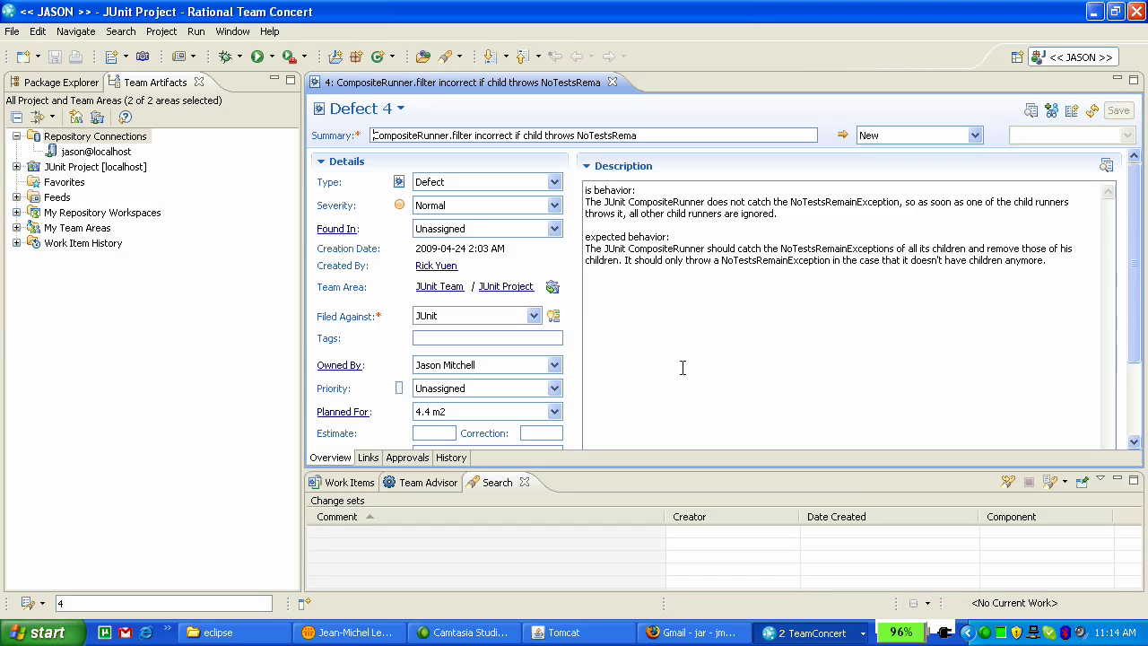
Try to open the Doc change set linked to Defect 4, read the error details and dismiss the message.
click(367, 457)
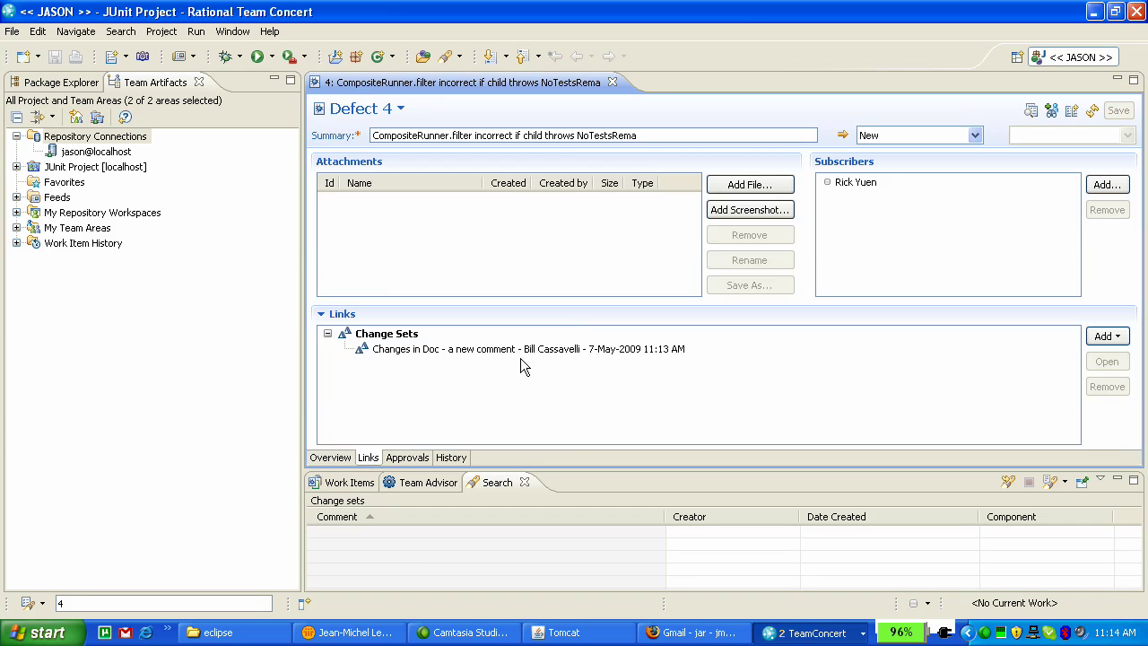
double_click(492, 352)
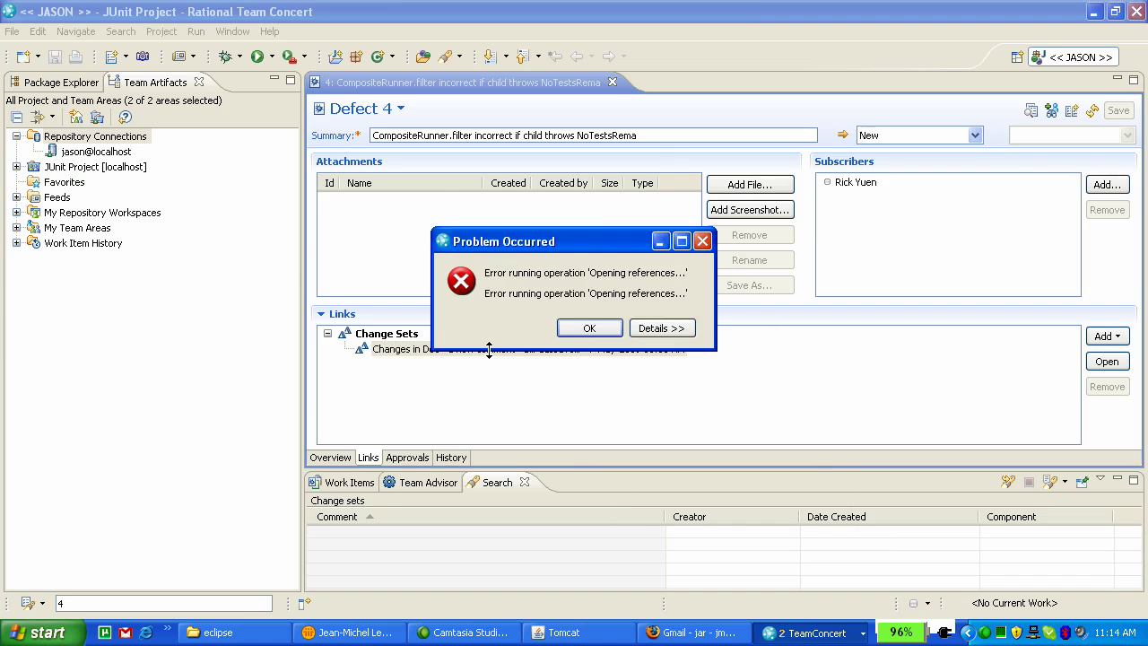
click(659, 332)
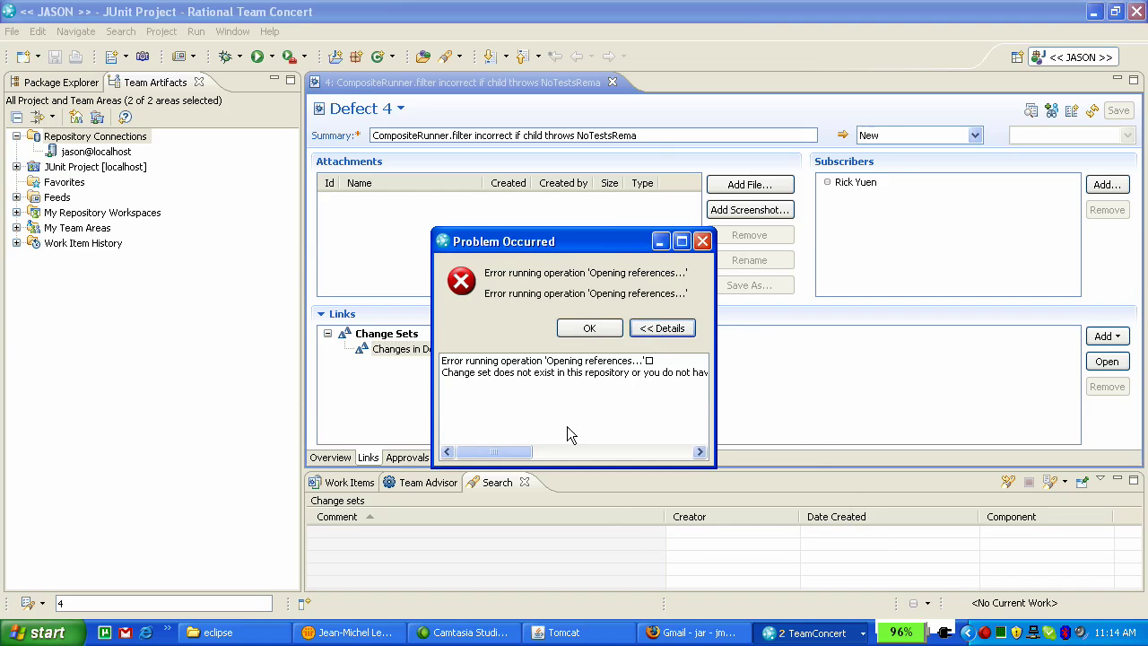
drag(516, 450, 574, 416)
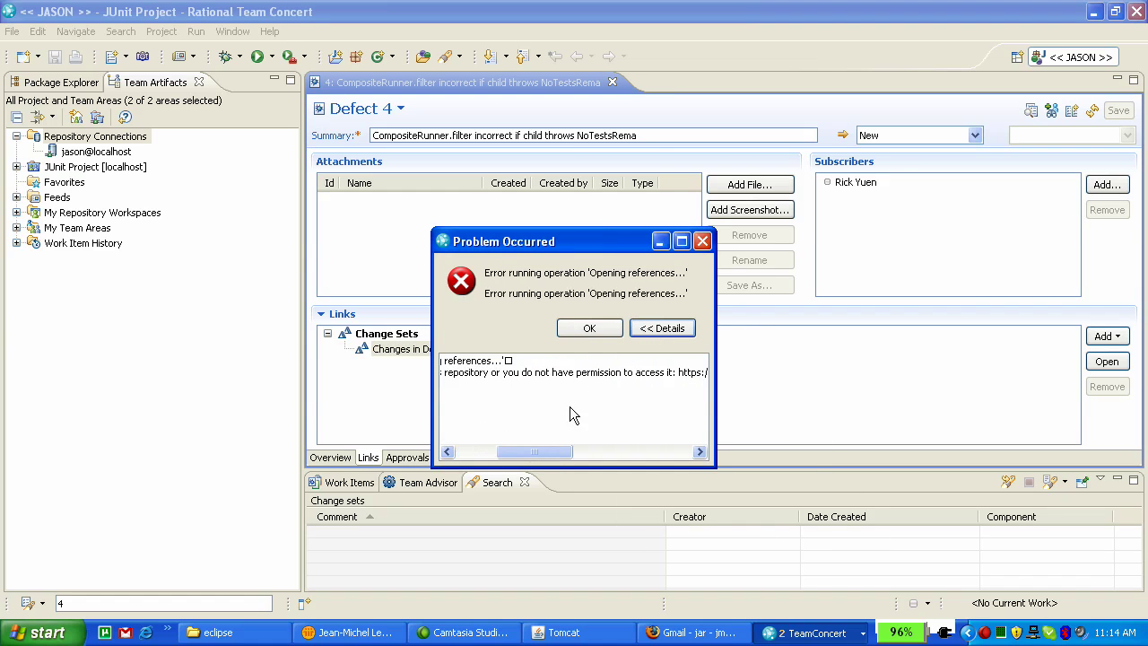
drag(624, 377, 618, 360)
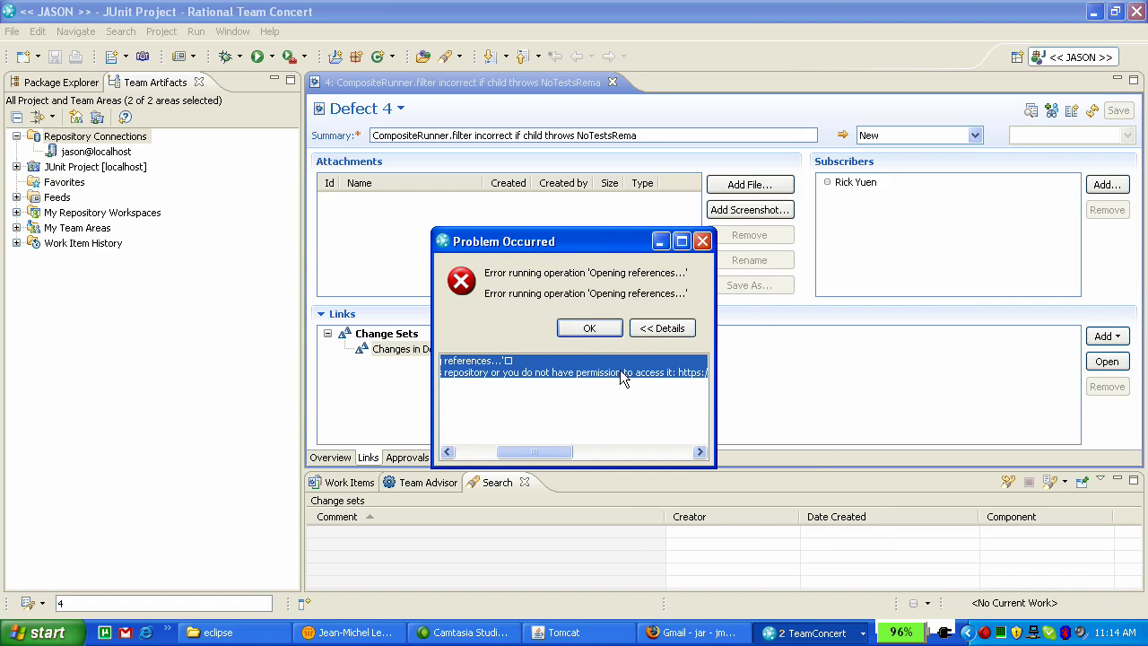
click(590, 328)
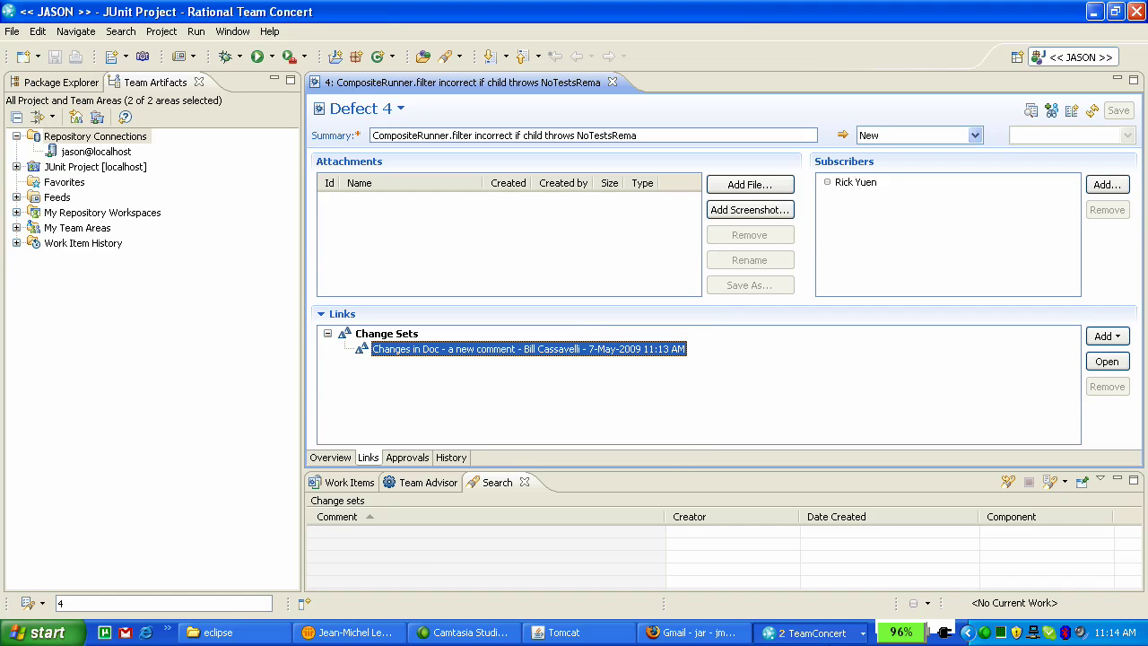
Switch back to the administrator's window and expand the Source Control contents of JUnit Project.
click(821, 635)
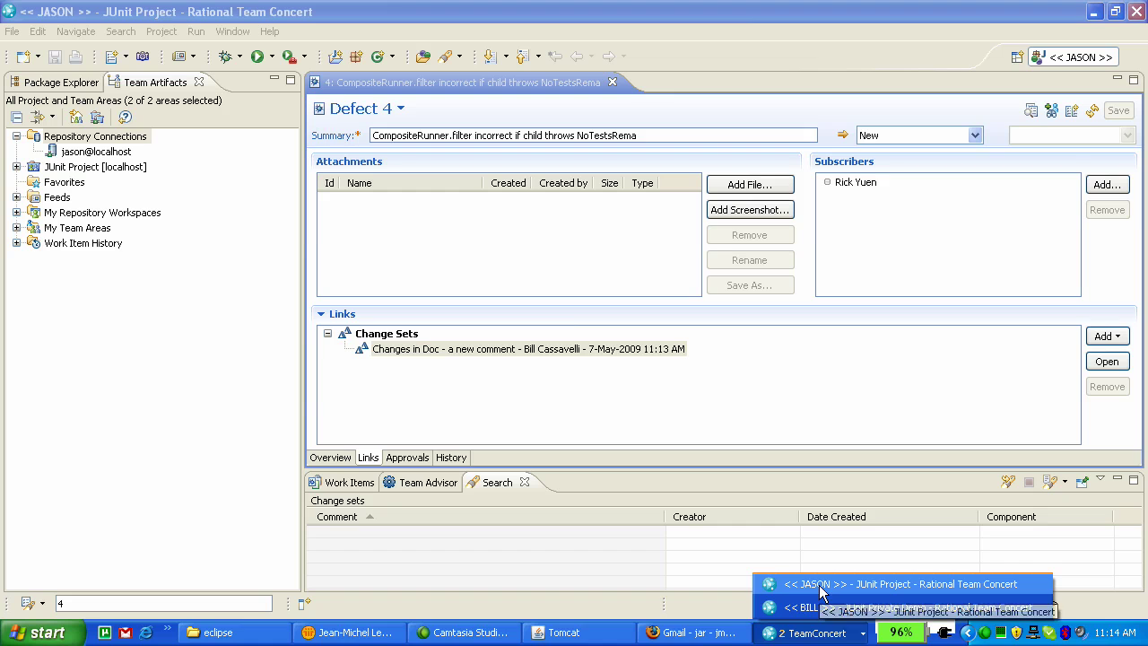
click(819, 607)
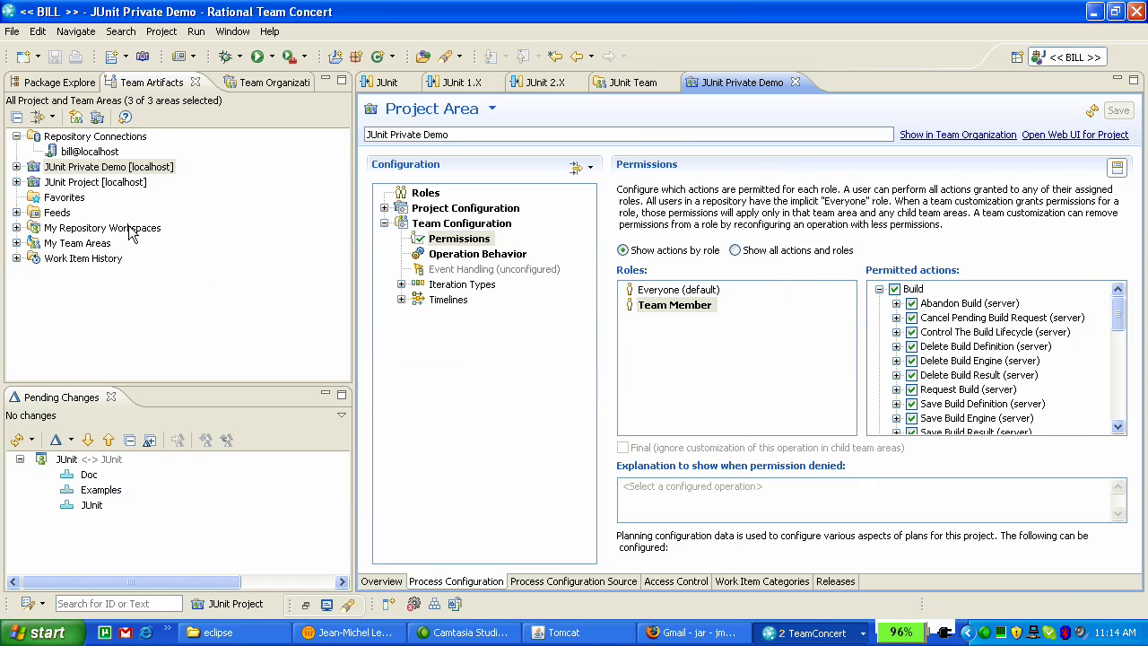
click(70, 184)
click(16, 182)
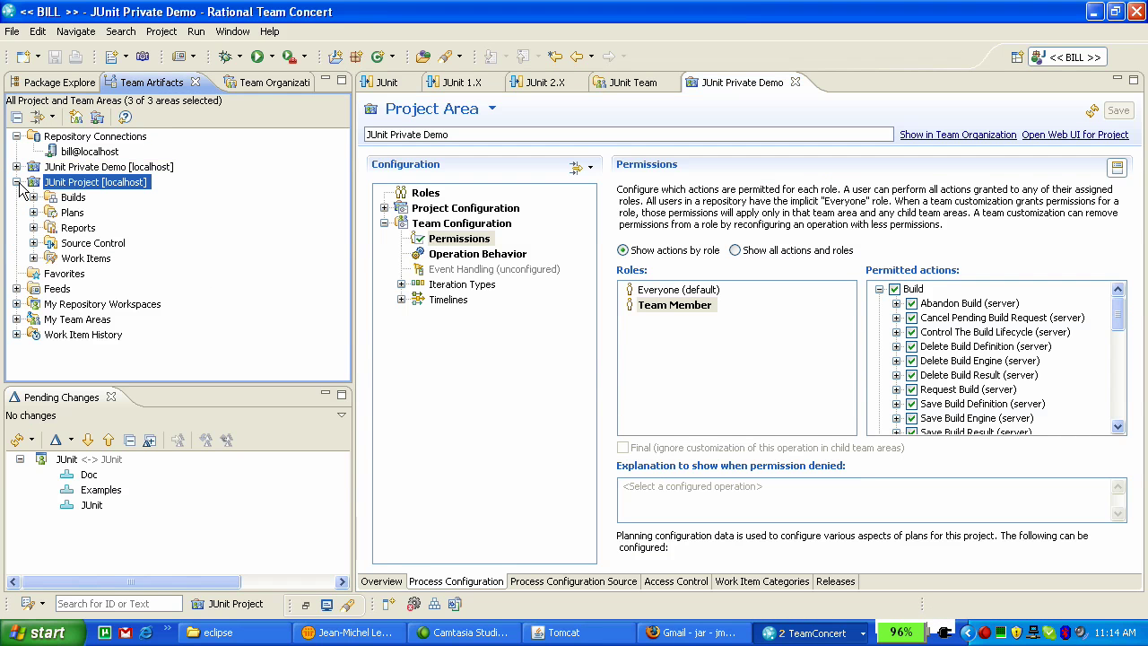
click(33, 243)
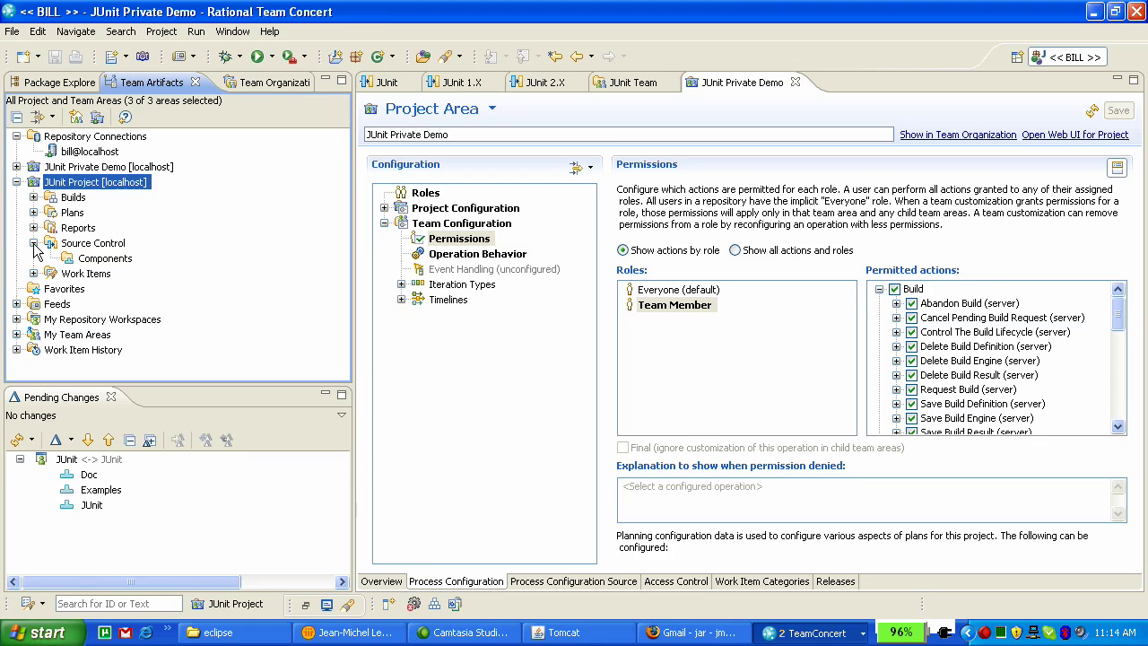
Open the JUnit stream listed under Source Control in JUnit Private Demo.
click(16, 182)
click(16, 167)
click(33, 228)
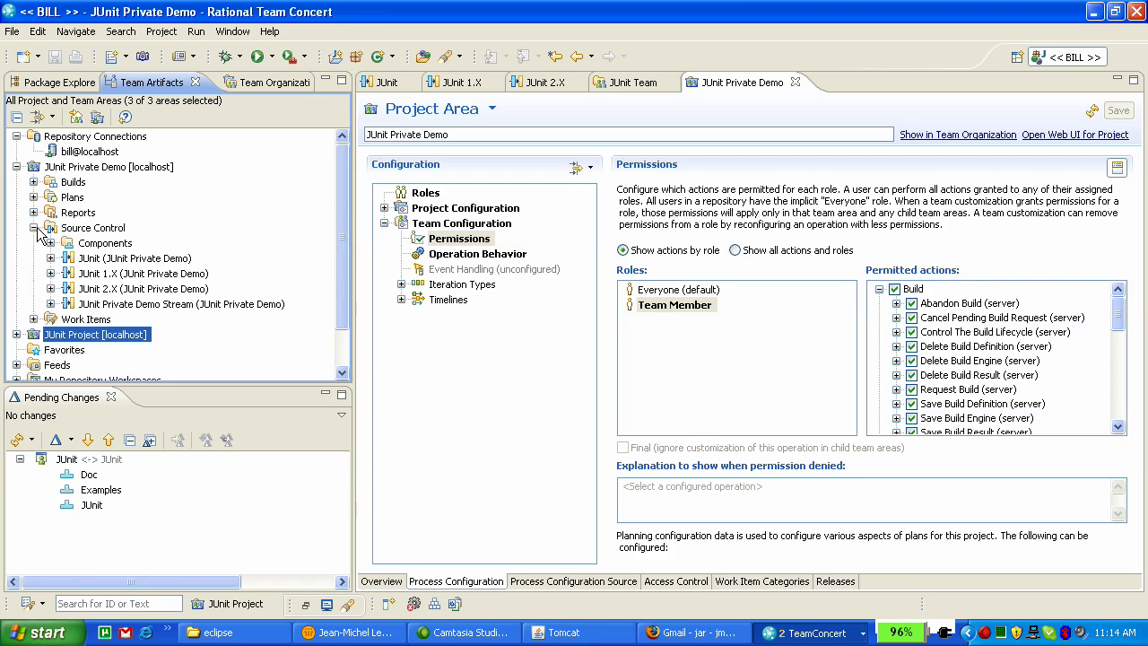
right_click(112, 260)
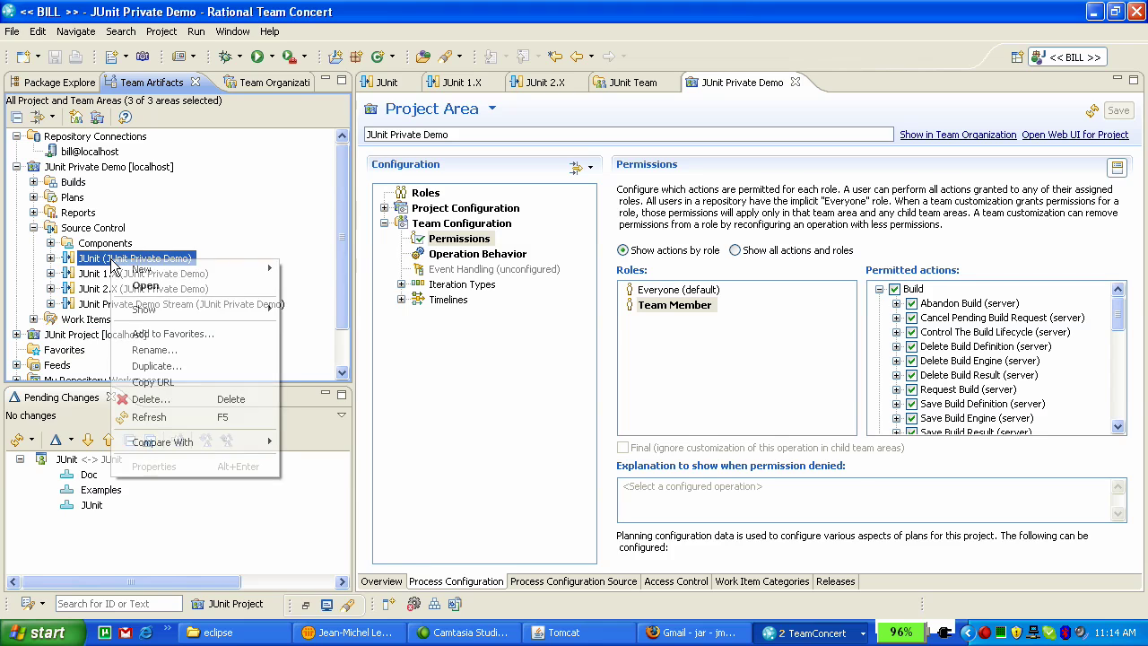
click(177, 293)
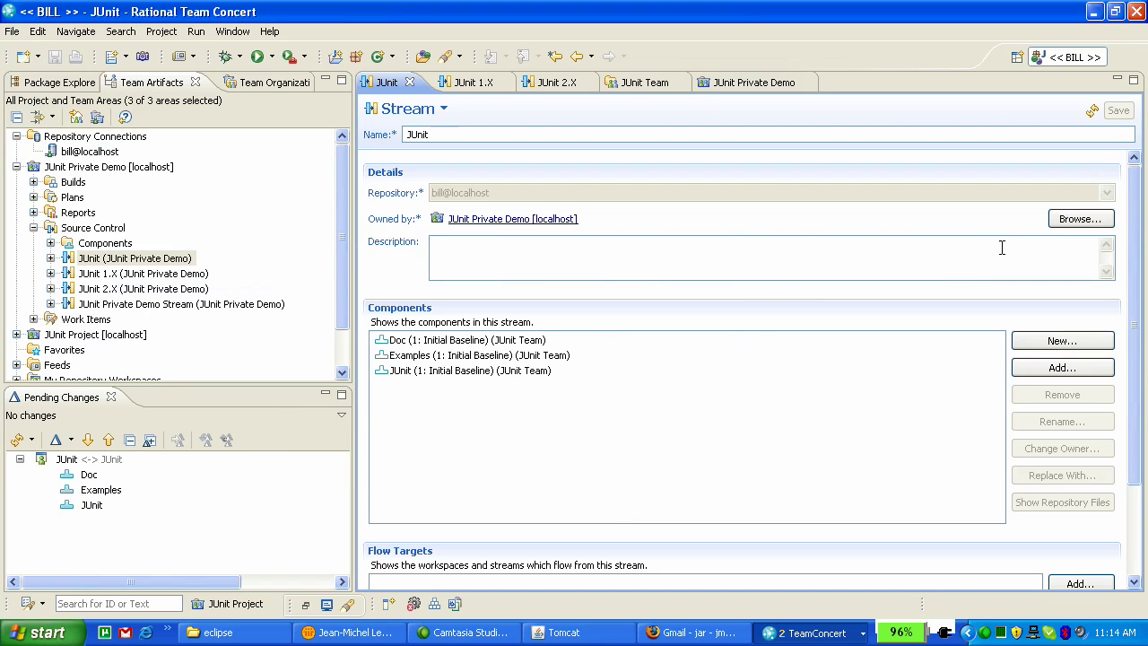
click(1074, 220)
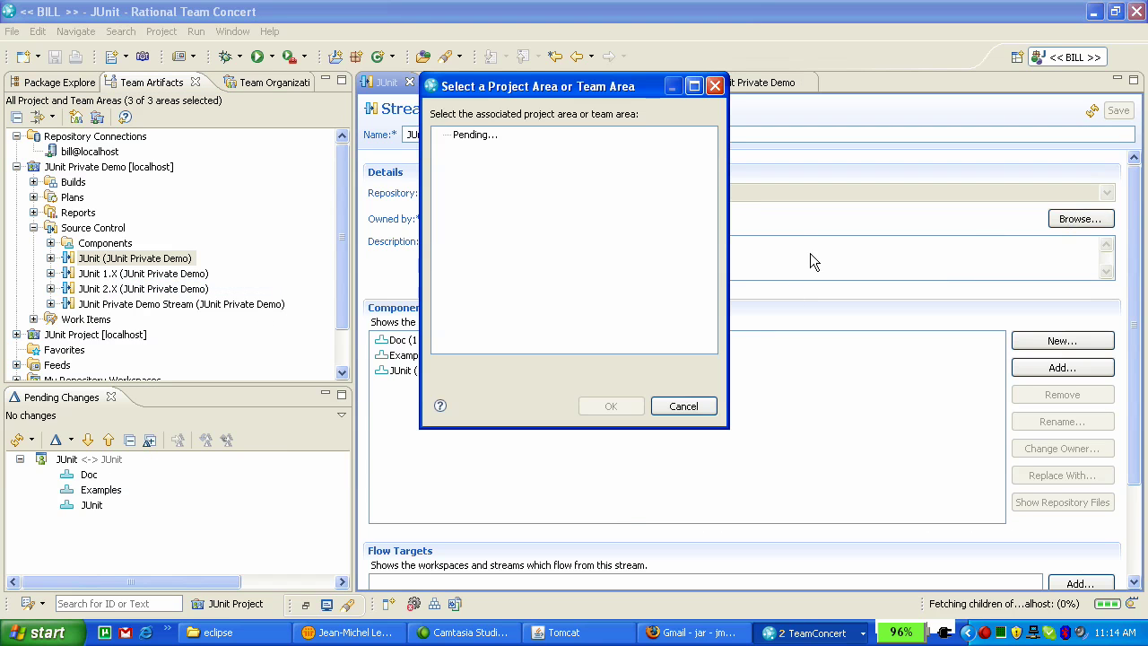
click(499, 153)
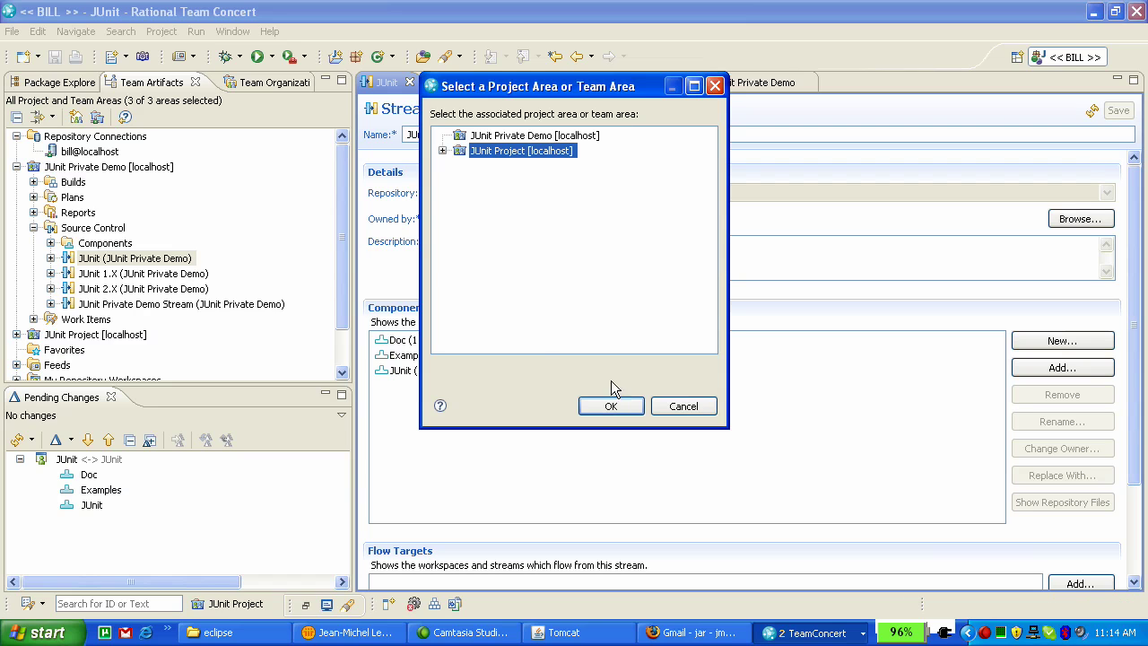
click(611, 406)
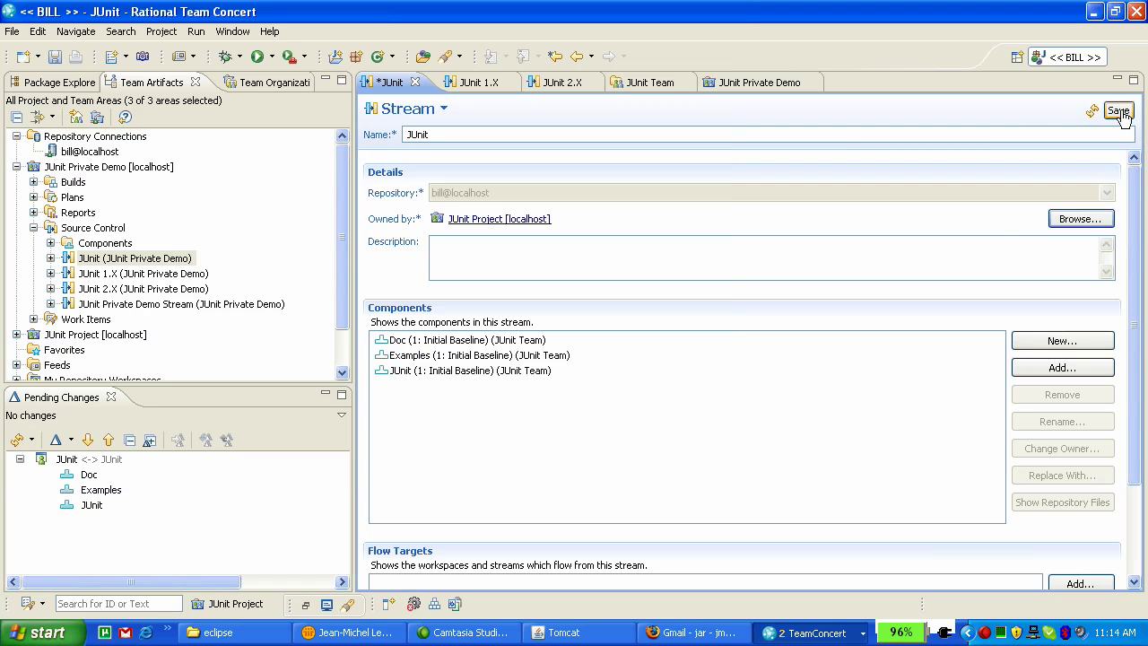
Set the owner of the JUnit stream to JUnit Team in JUnit Project and save the stream.
click(1085, 220)
click(445, 152)
click(507, 167)
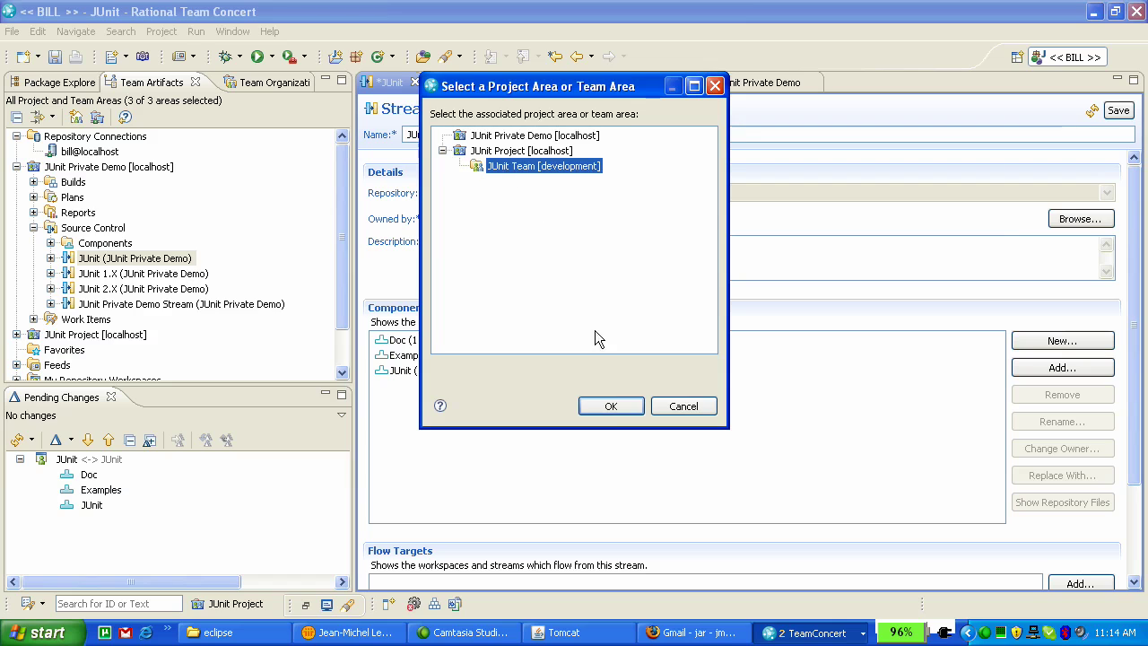
click(610, 405)
click(1118, 113)
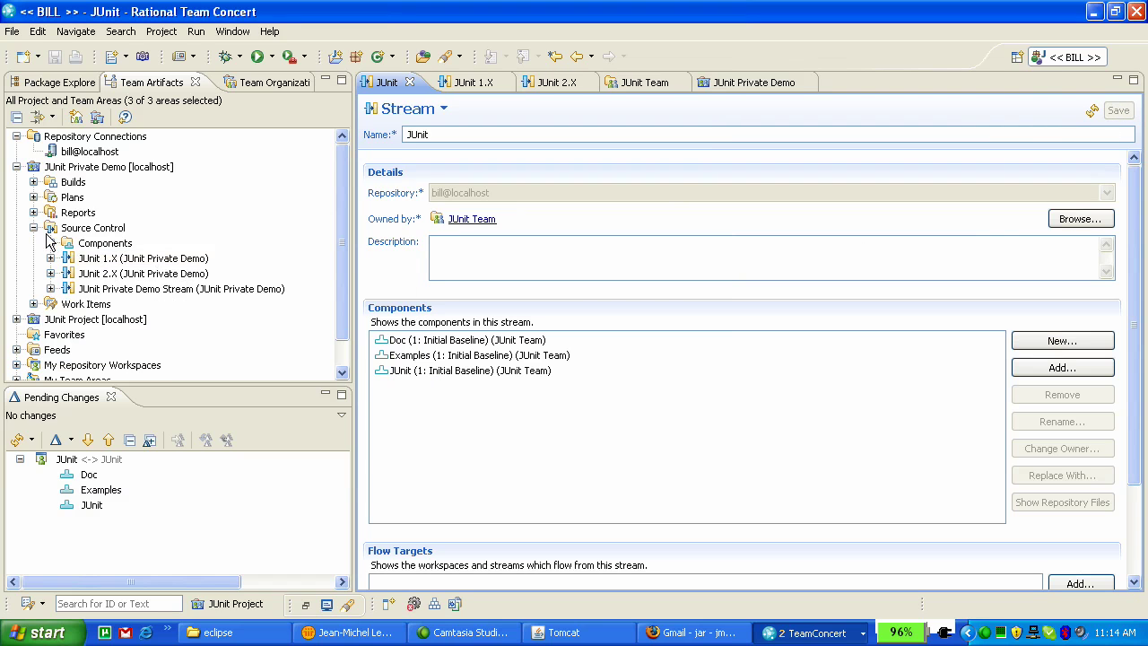
Refresh the Source Control contents of JUnit Project and expand its JUnit stream to examine the components.
click(34, 228)
click(16, 167)
click(16, 182)
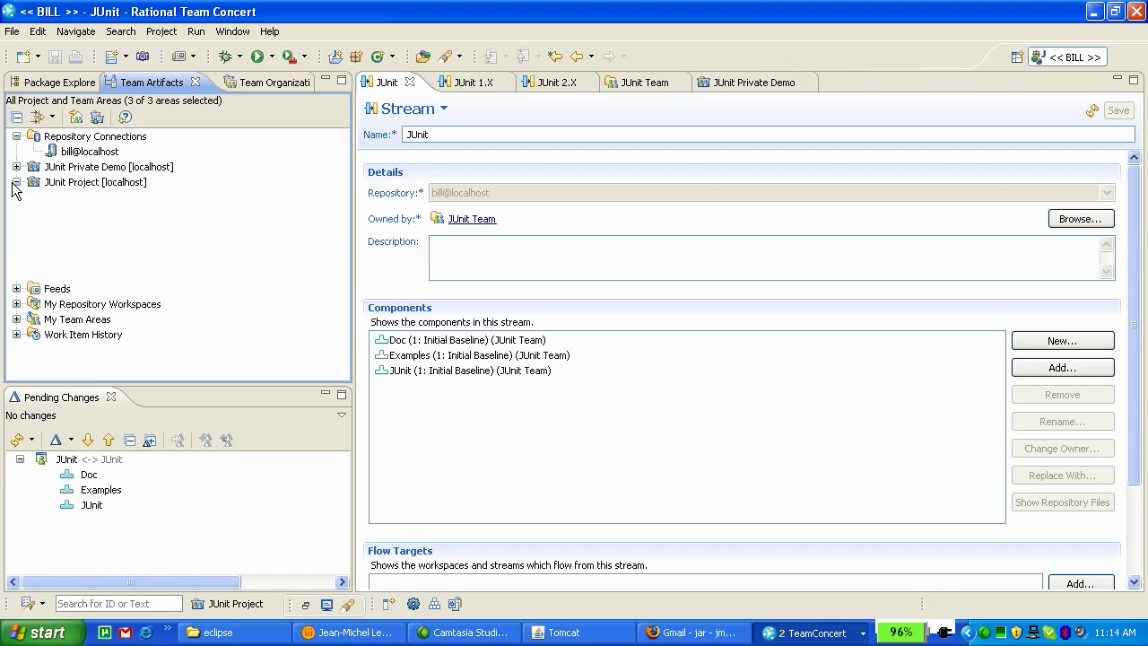
click(34, 243)
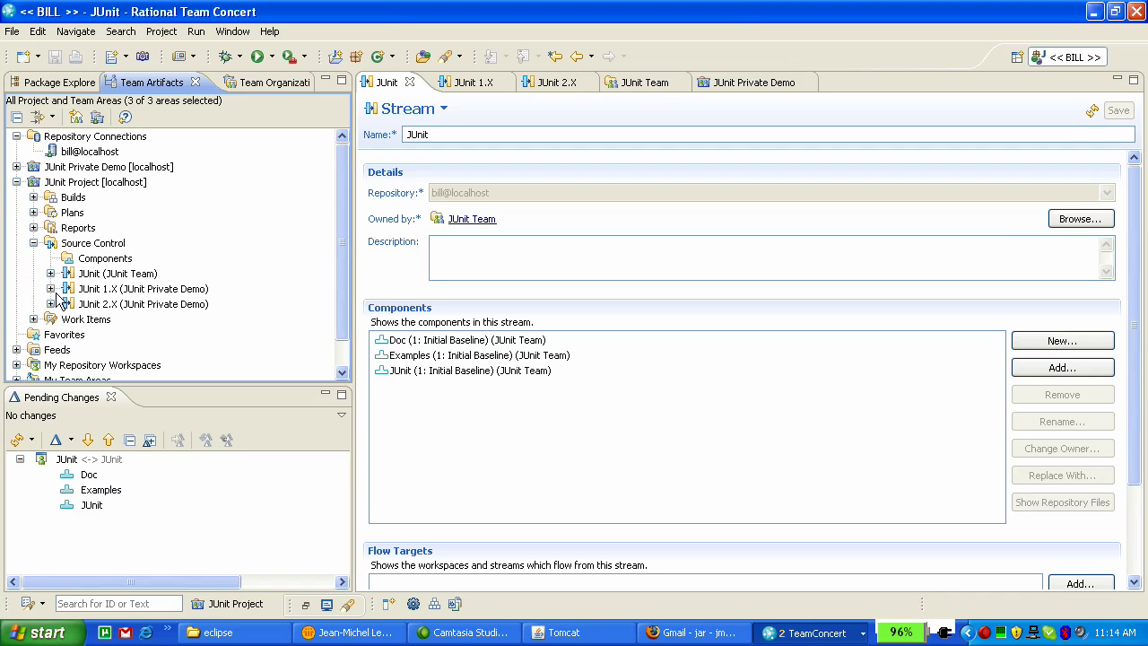
right_click(93, 243)
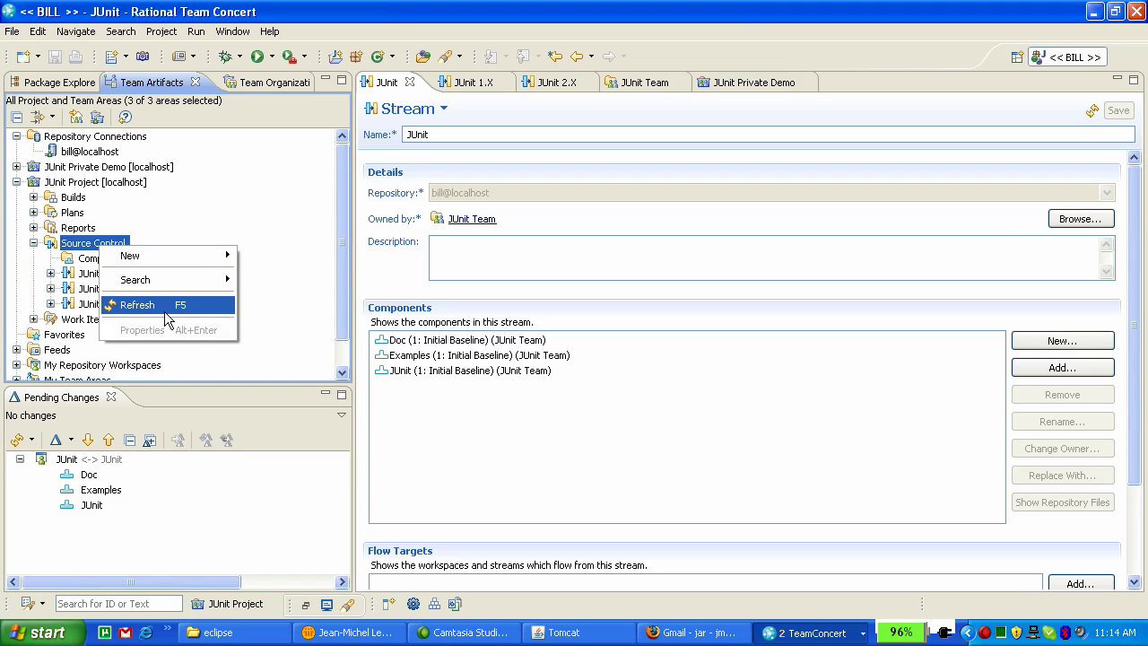
click(131, 304)
click(51, 273)
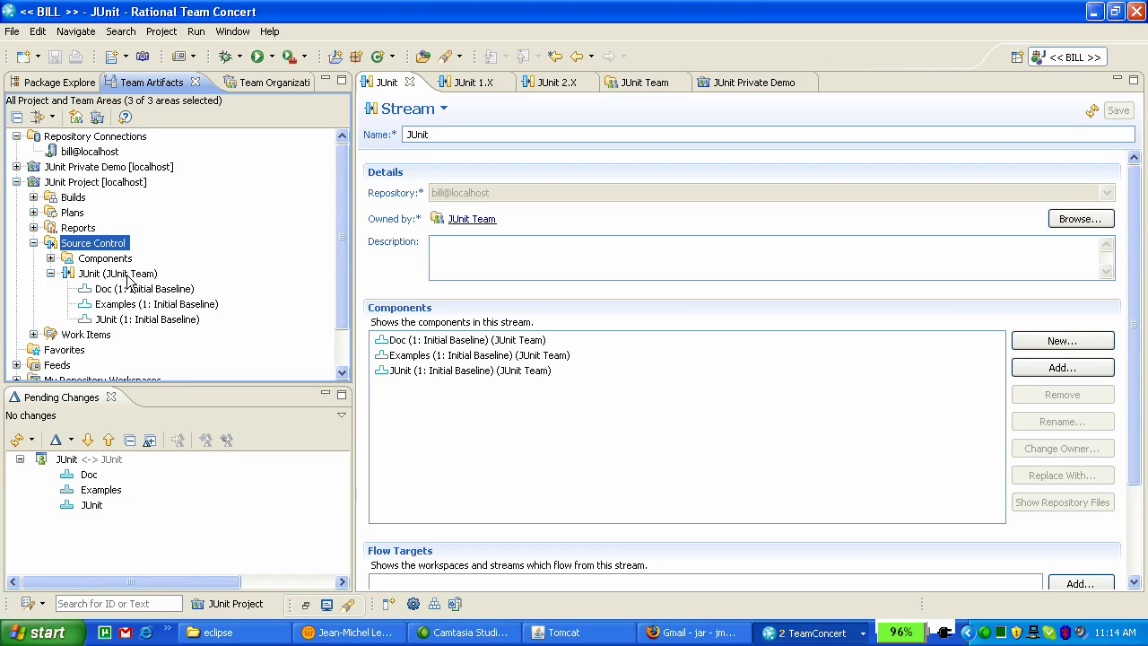
Close all open editors and reopen the JUnit stream from JUnit Project to check who owns its components.
right_click(158, 276)
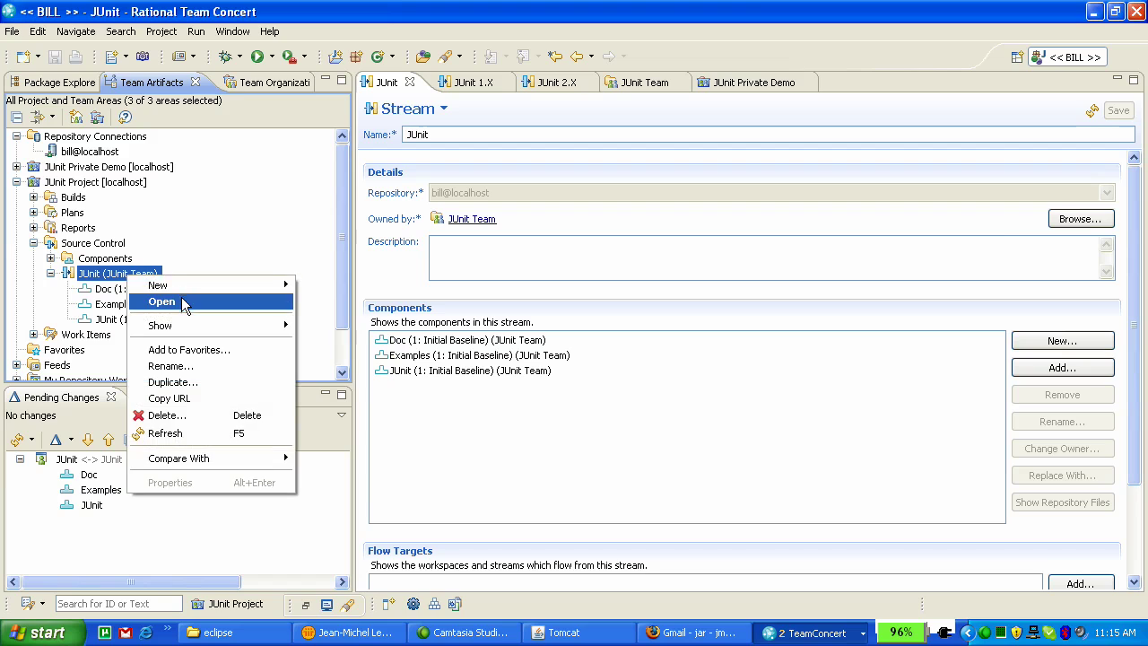
click(179, 300)
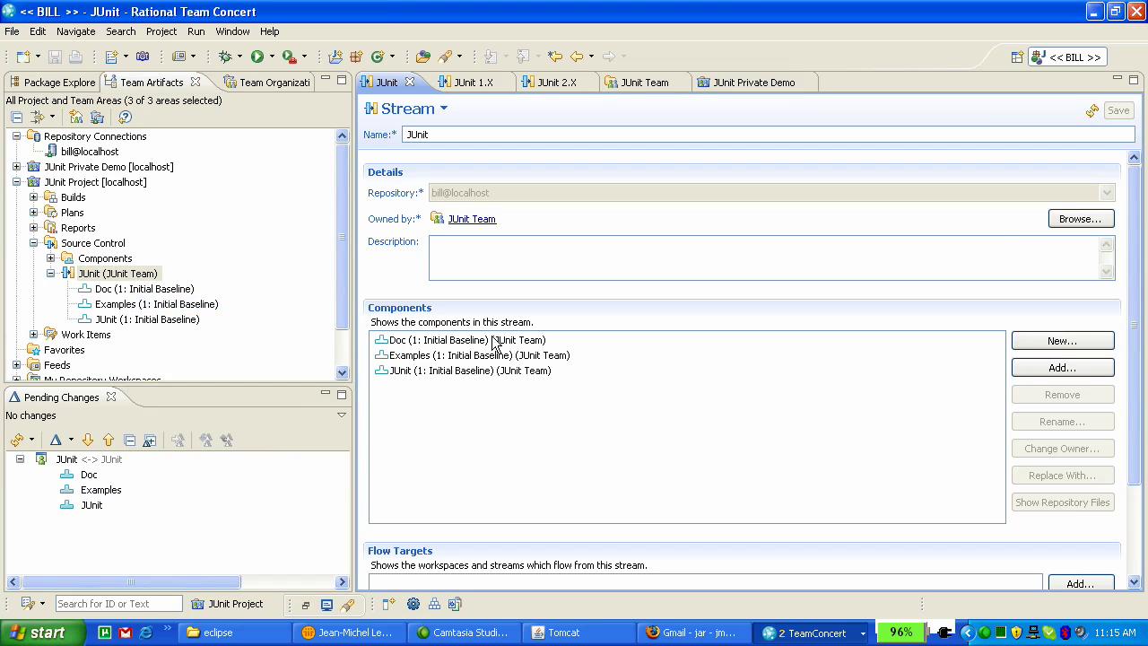
click(409, 82)
key(ctrl+shift+w)
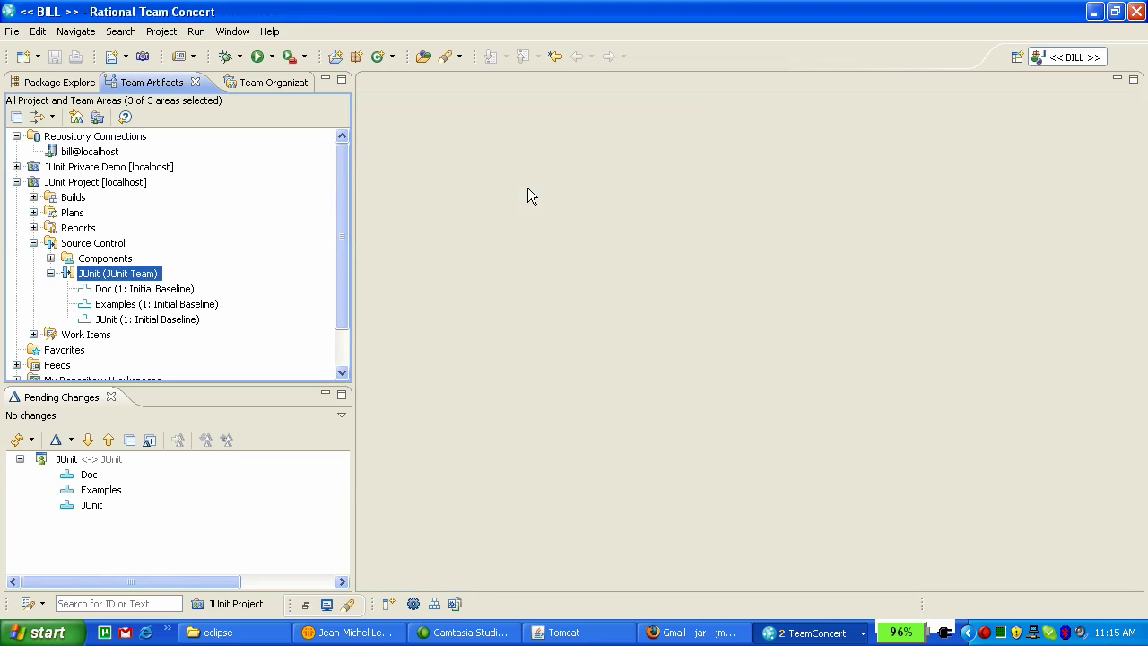
right_click(123, 276)
click(184, 297)
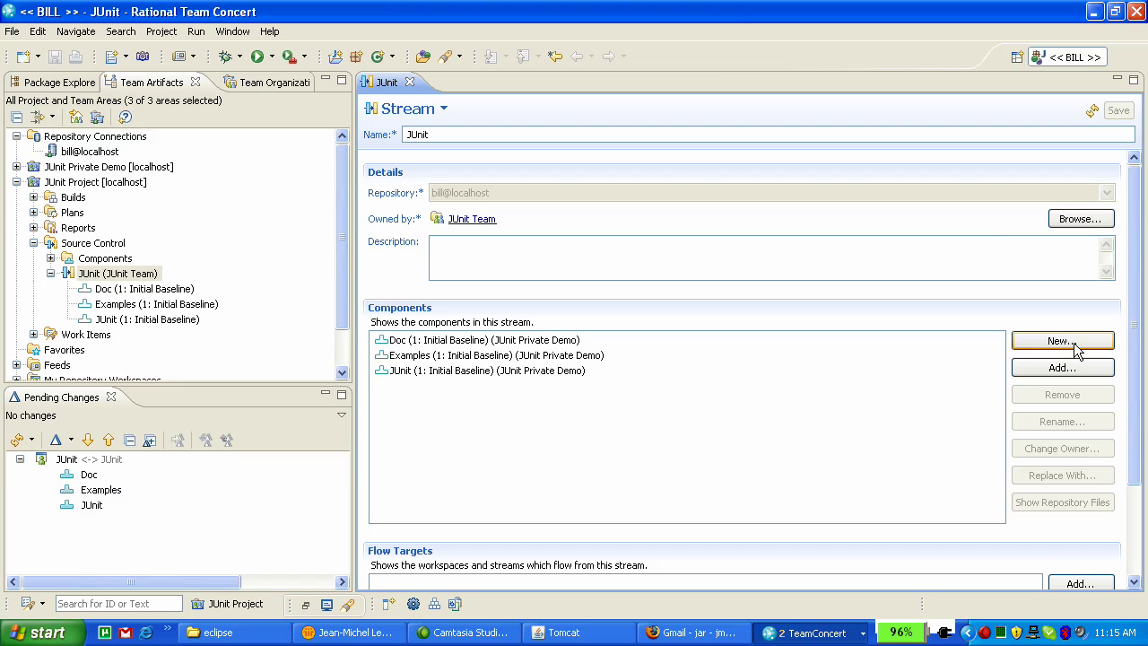
Create and save a new Public Documents component in the JUnit stream, and accept it into the JUnit repository workspace.
click(1079, 368)
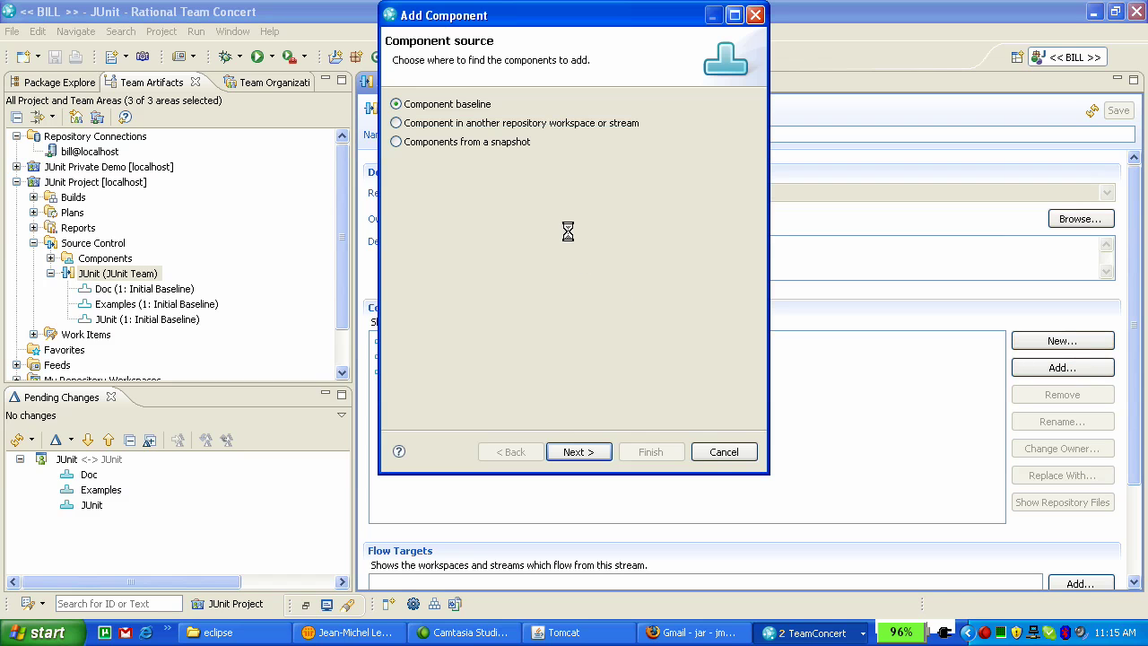
key(Escape)
click(1062, 341)
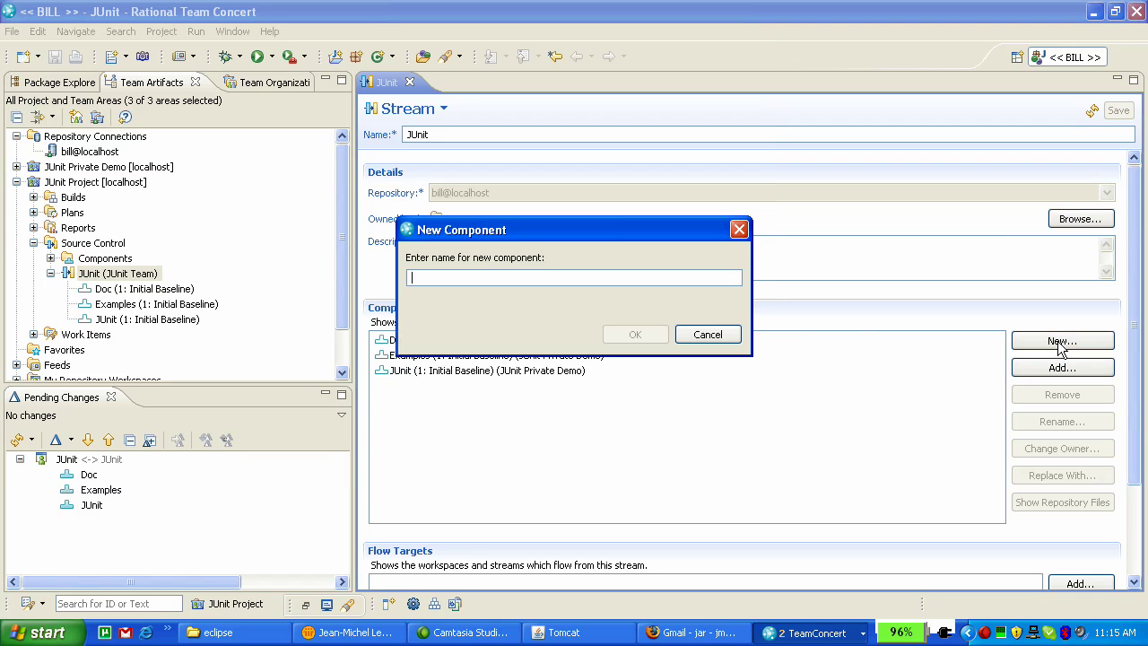
text(Pu)
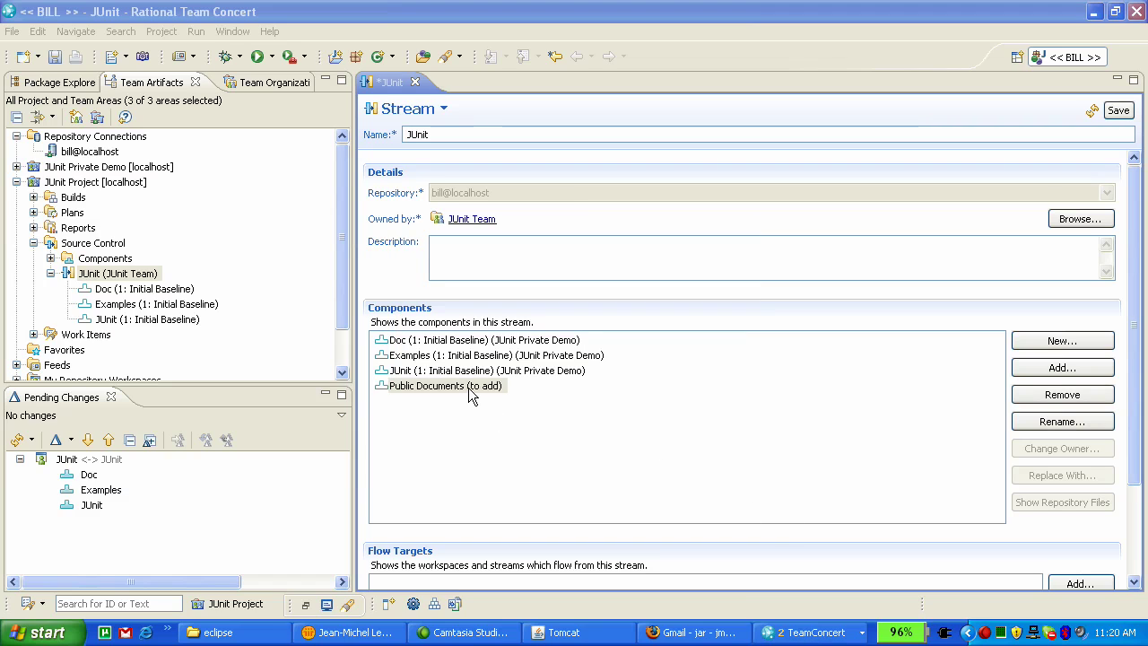
click(1118, 111)
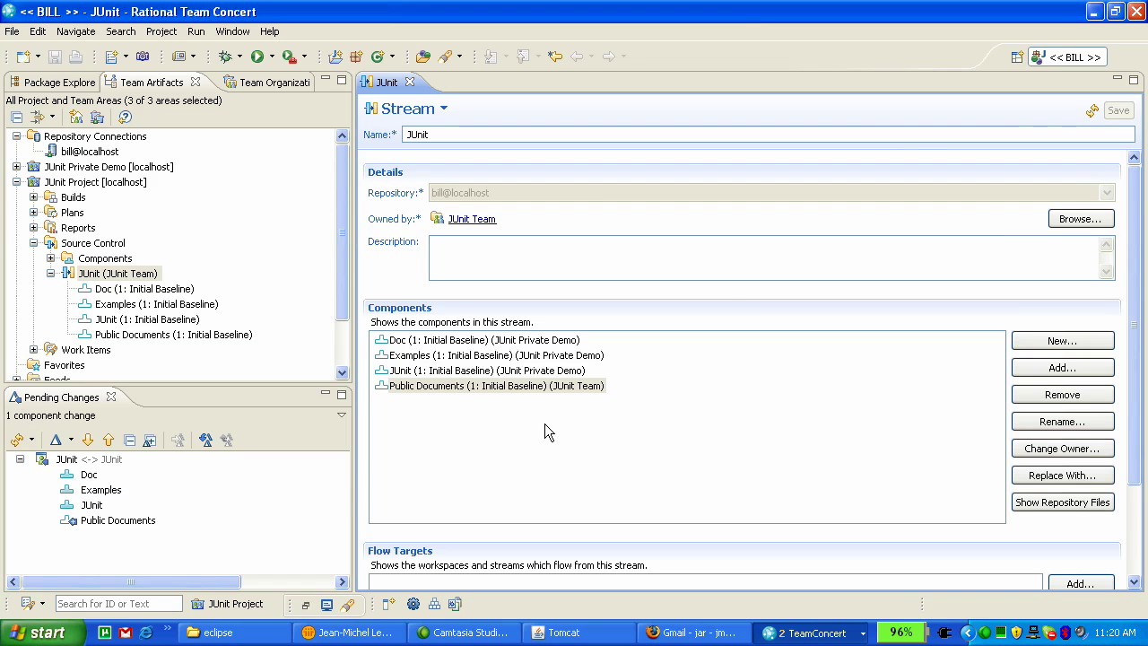
right_click(118, 461)
click(199, 289)
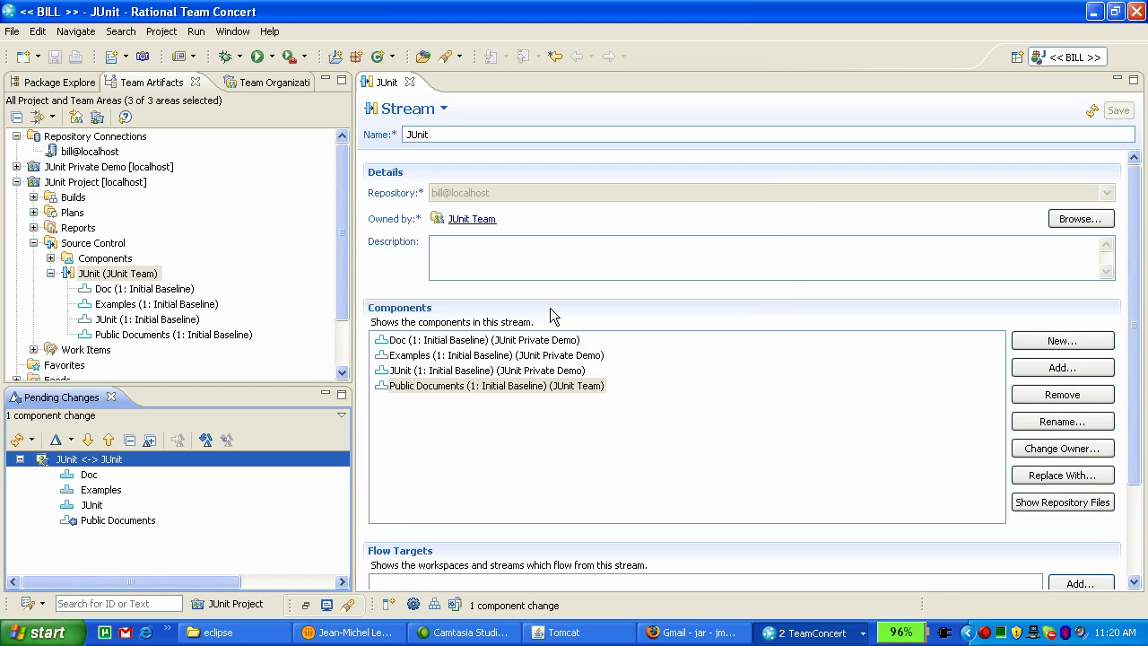
Switch to the non-member's Rational Team Concert window and open the JUnit stream of JUnit Project to examine its components.
click(772, 628)
click(813, 585)
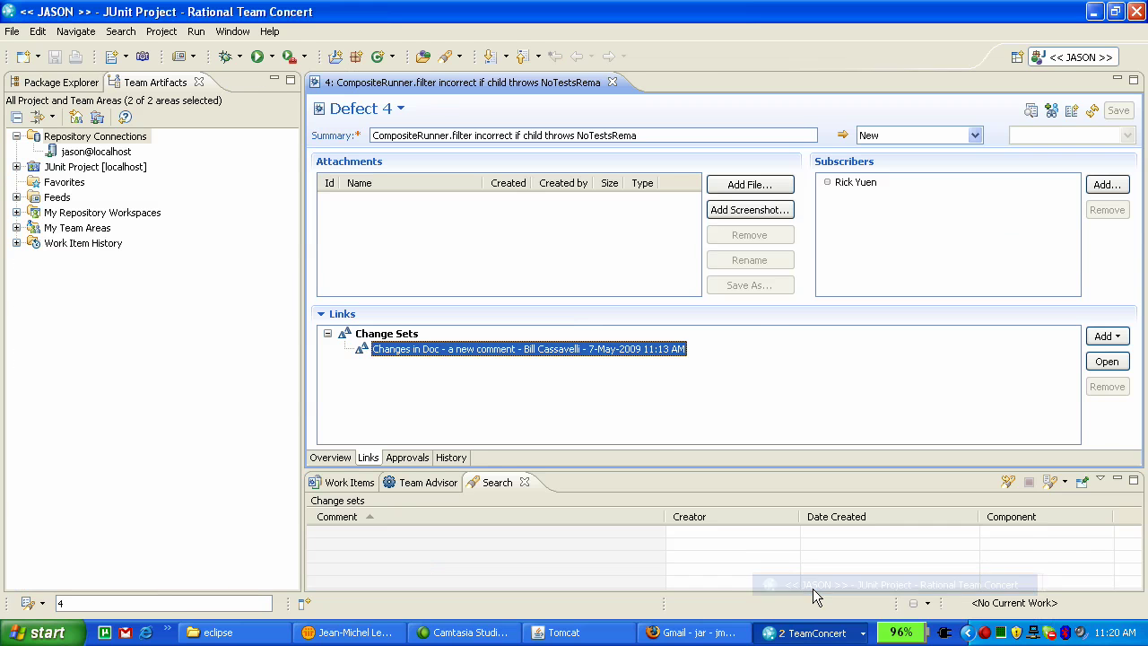
click(17, 167)
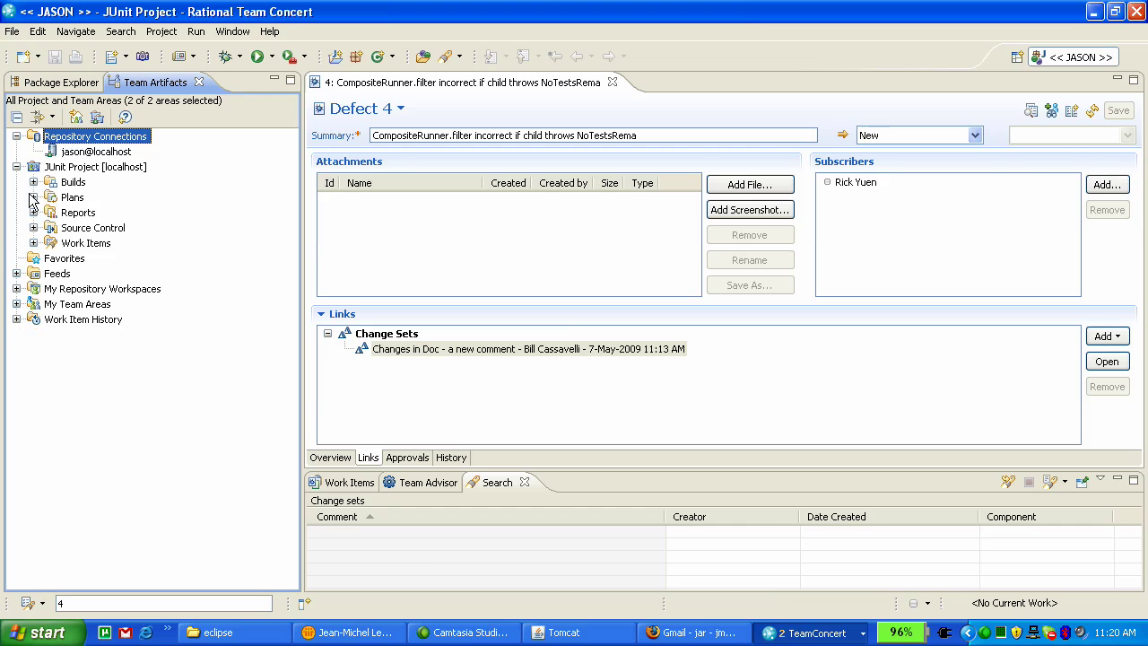
click(33, 227)
right_click(98, 260)
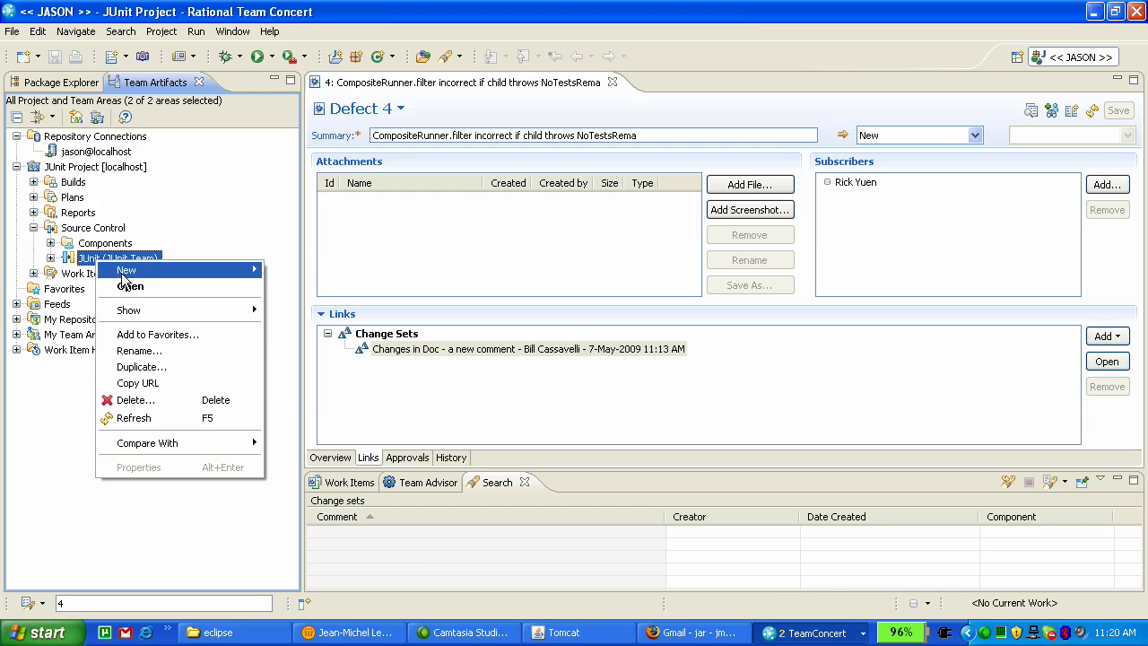
click(101, 285)
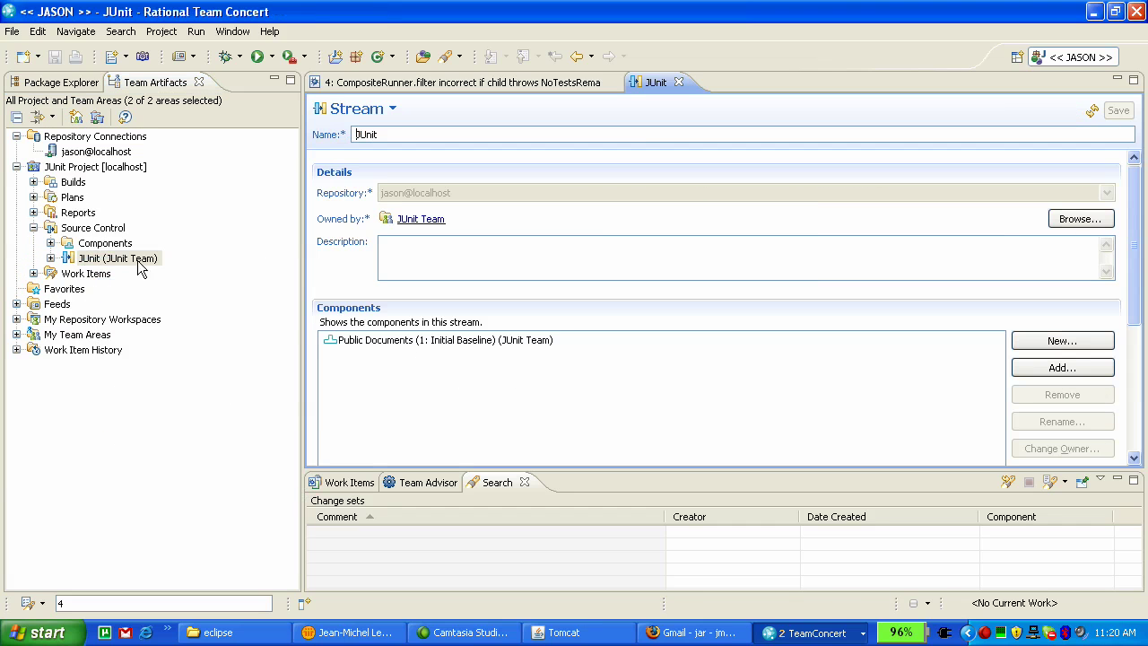
Create the repository workspace JUnit Workspace from the JUnit stream and expand its components in the pending changes.
right_click(136, 264)
mouse_move(180, 269)
click(359, 269)
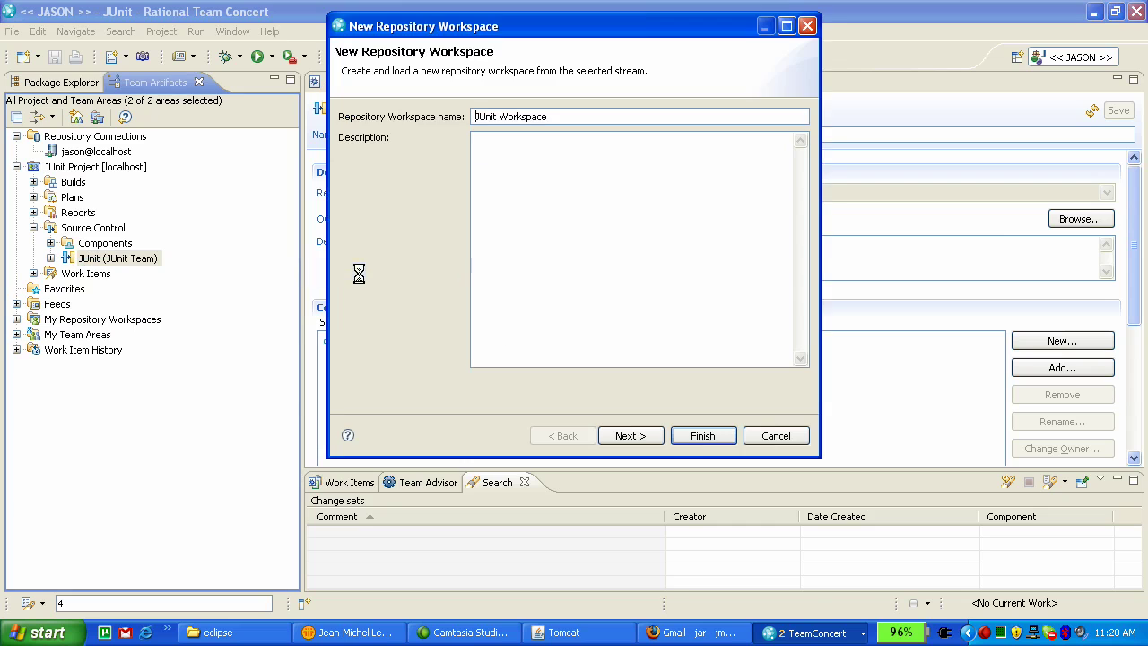
click(703, 435)
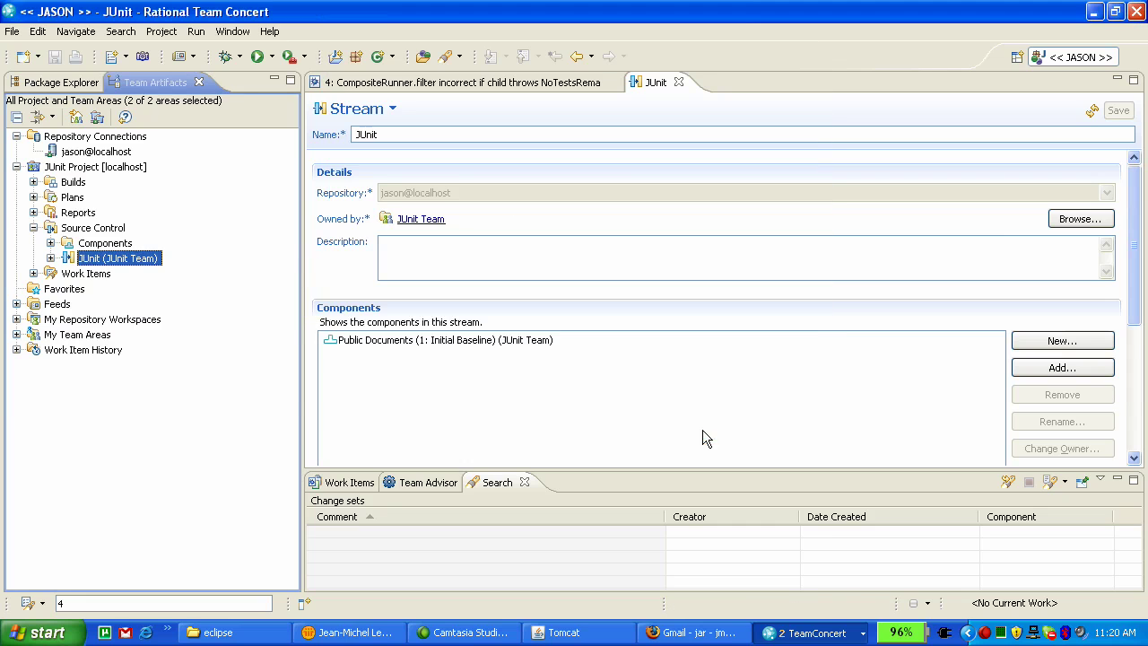
click(714, 430)
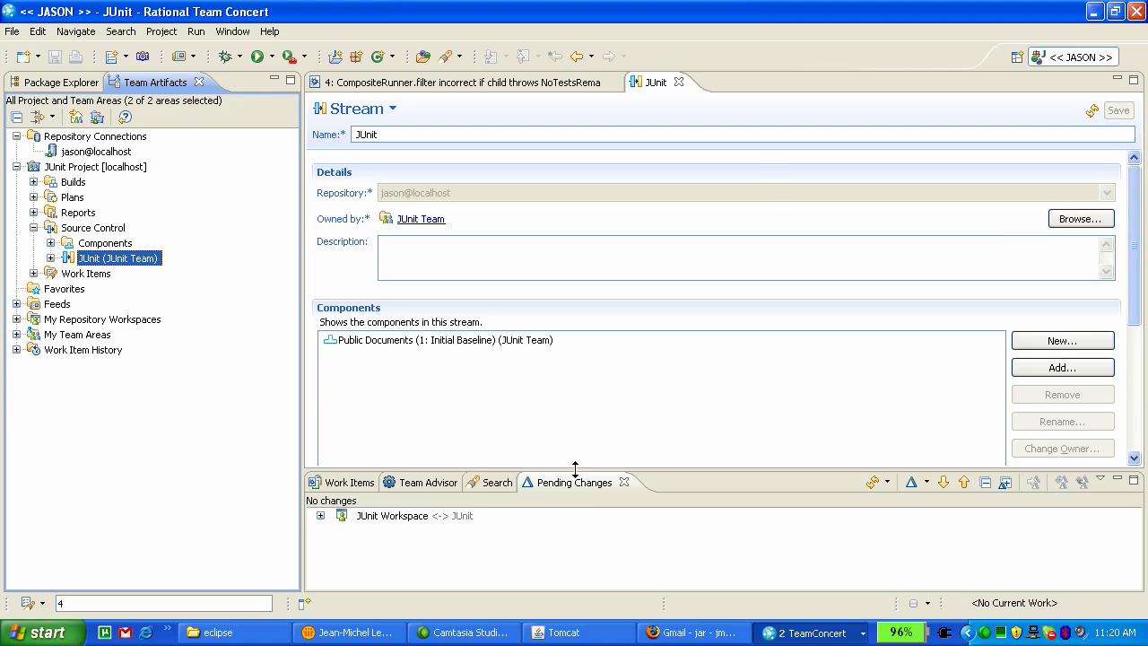
drag(575, 469, 575, 441)
click(321, 487)
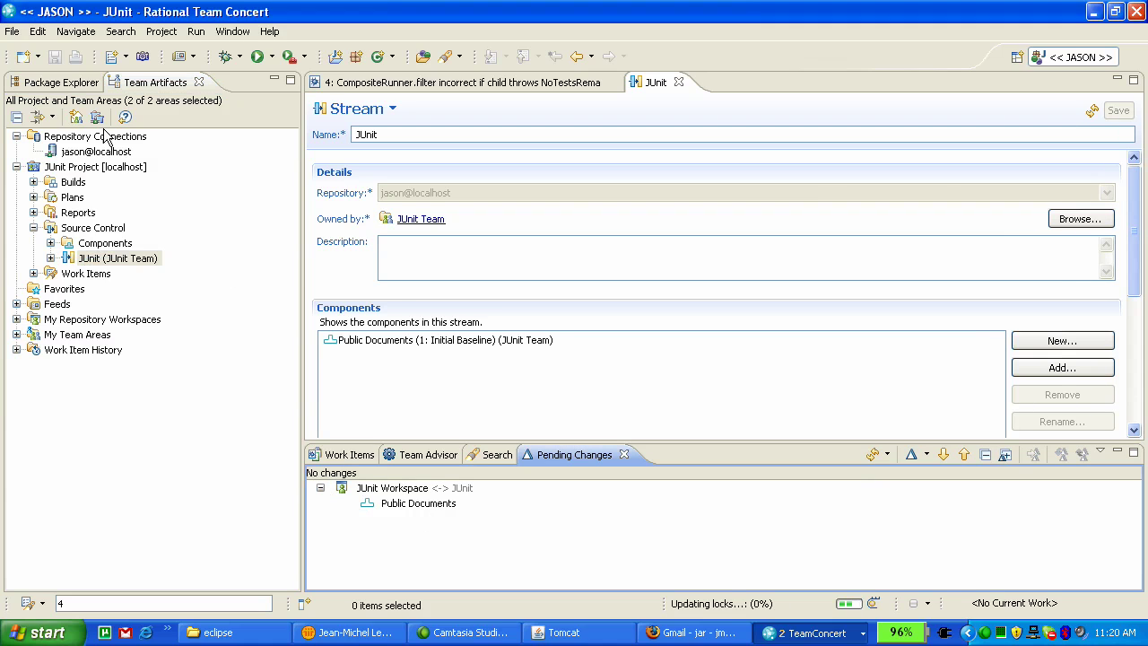
Create a project named docs with a doc.txt file containing "adsf" and save the file.
click(59, 82)
right_click(87, 164)
mouse_move(250, 182)
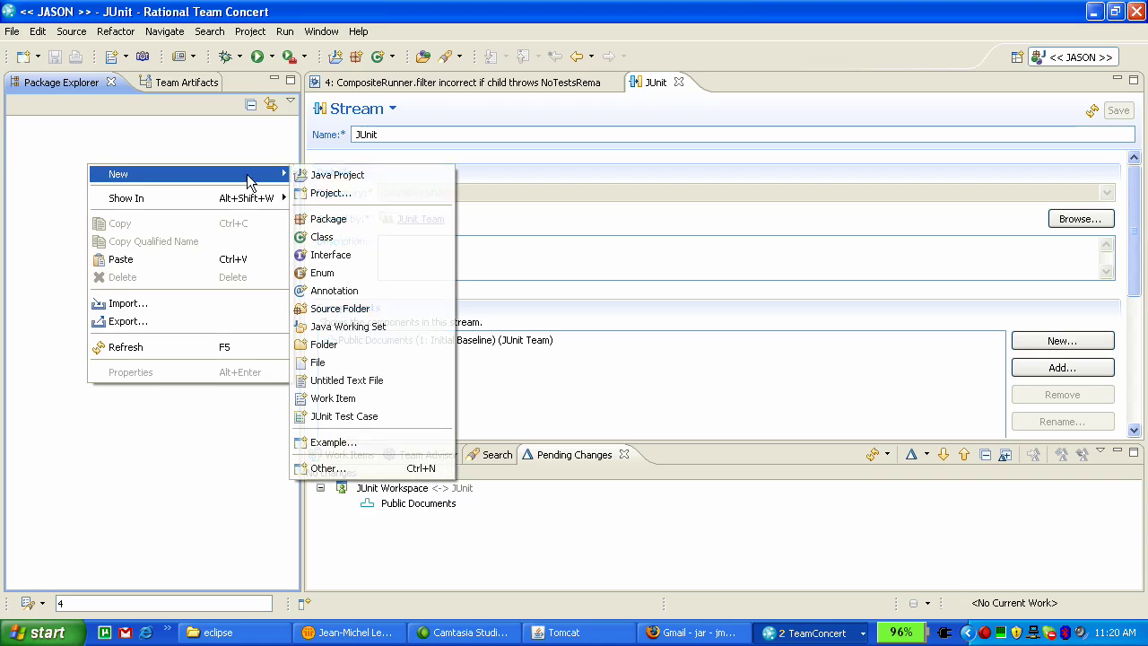
click(330, 192)
text(docs)
key(Return)
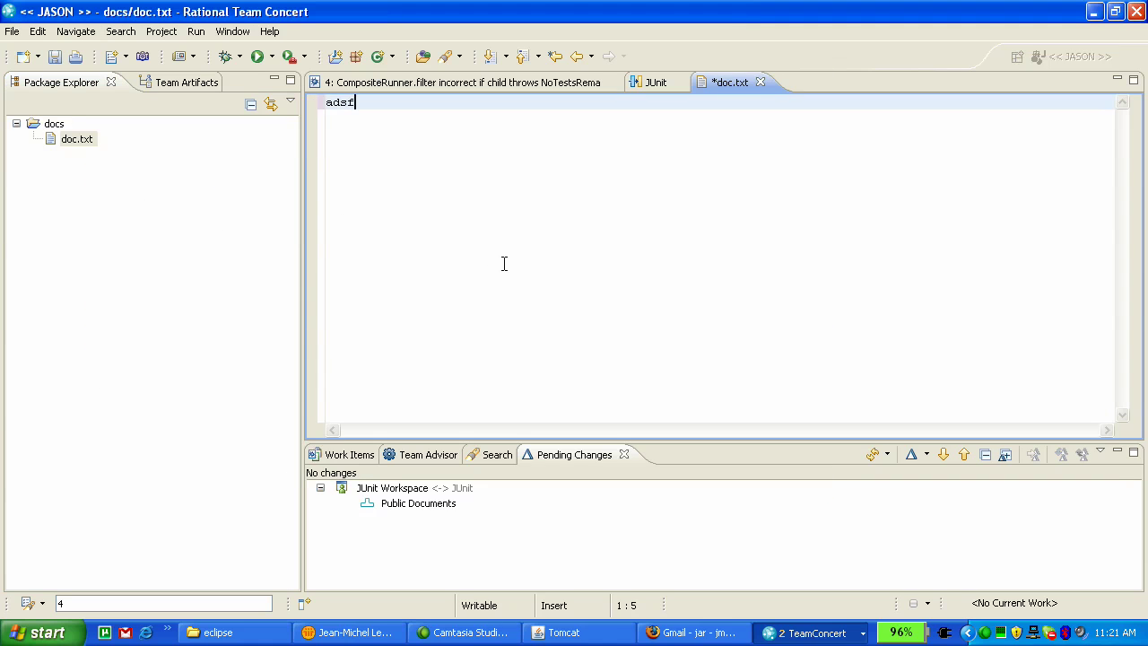
key(ctrl+s)
Share the docs project into the Public Documents component and deliver the change set to the JUnit stream.
drag(54, 124, 396, 506)
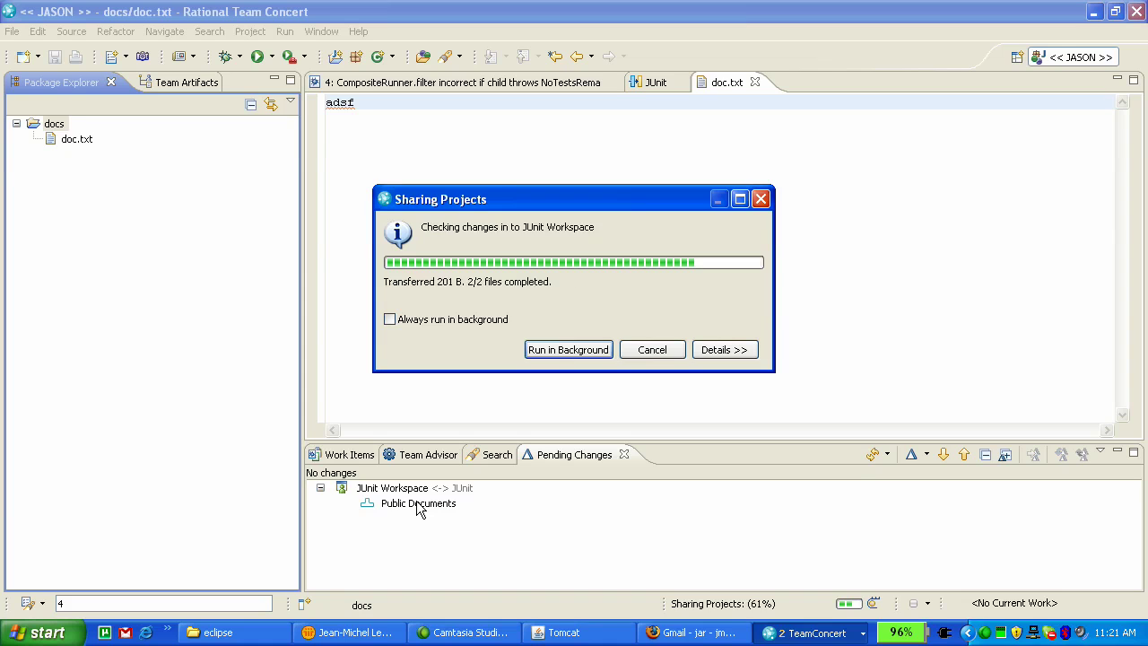
right_click(405, 508)
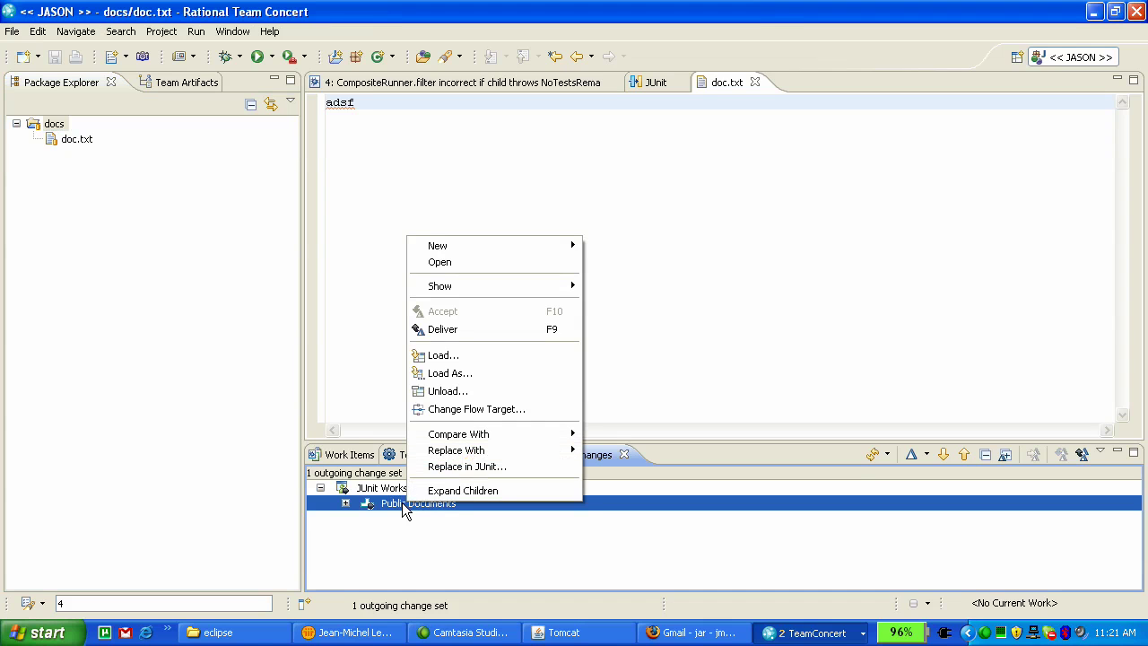
click(510, 328)
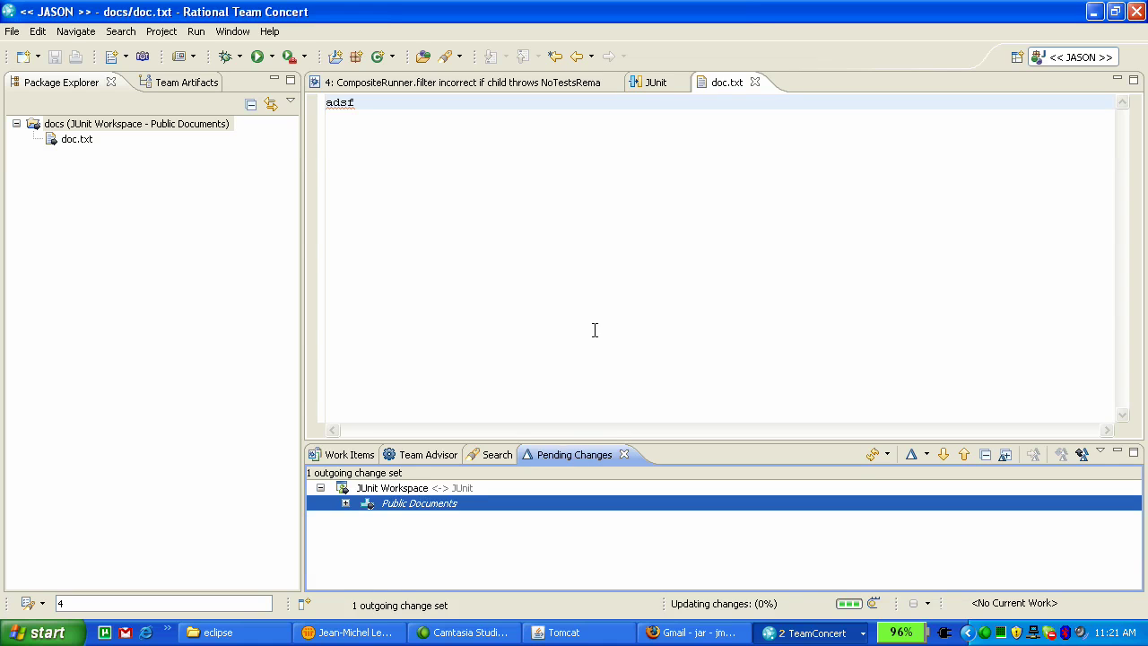
Switch to the administrator's window, refresh the pending changes and examine the incoming change set in Public Documents.
click(794, 630)
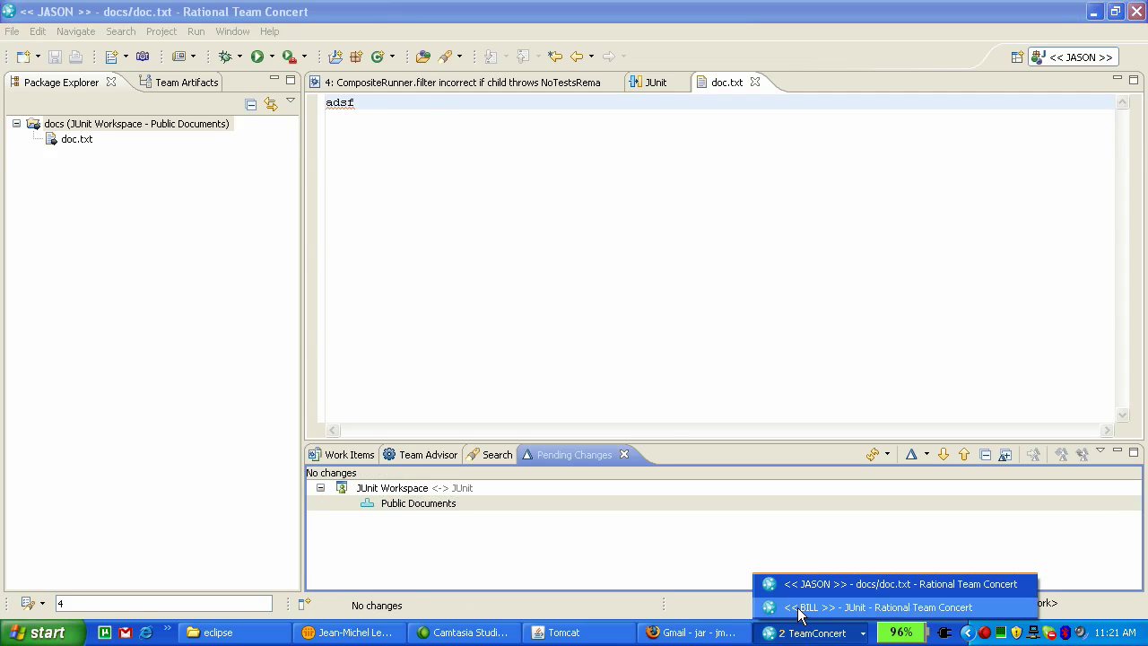
click(798, 608)
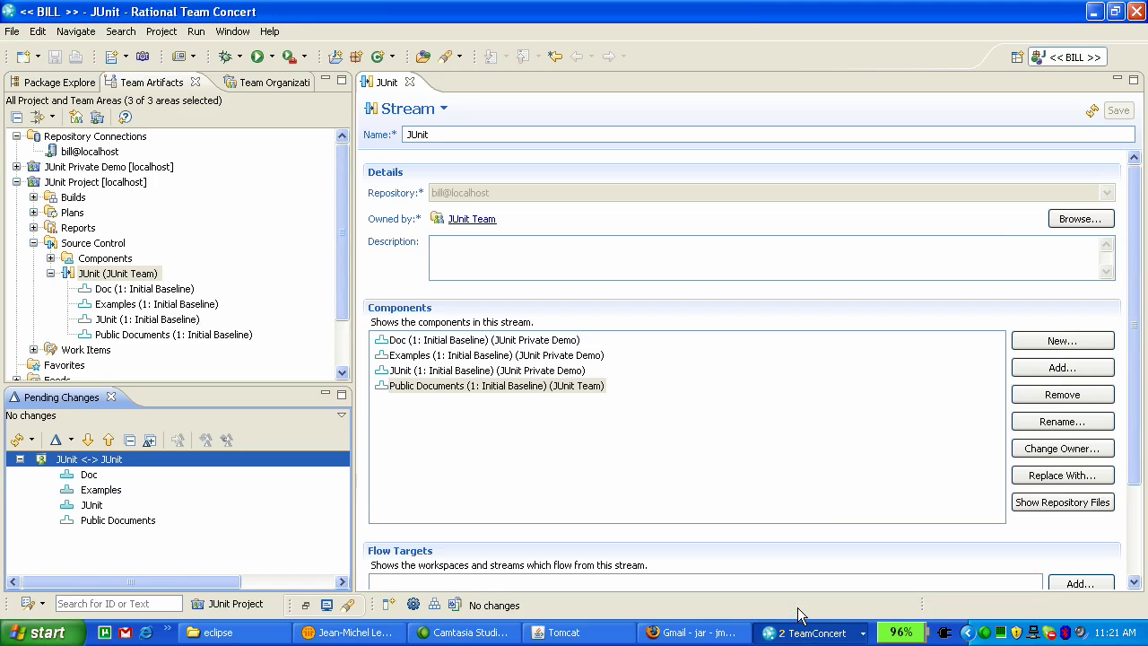
click(17, 439)
click(45, 520)
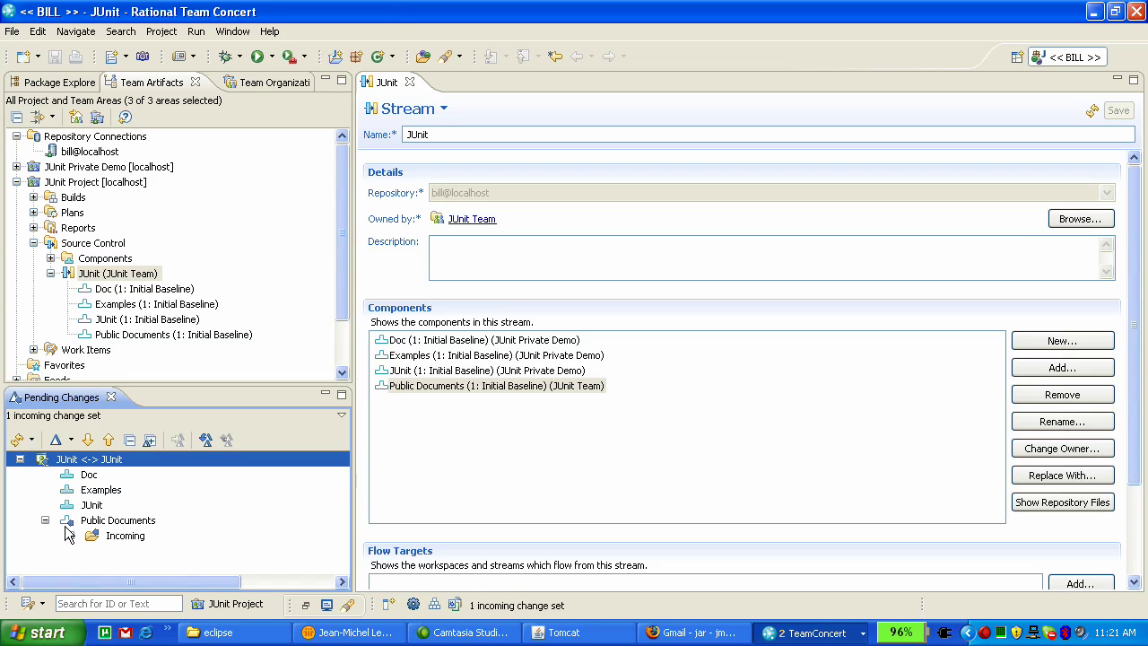
click(70, 536)
click(260, 551)
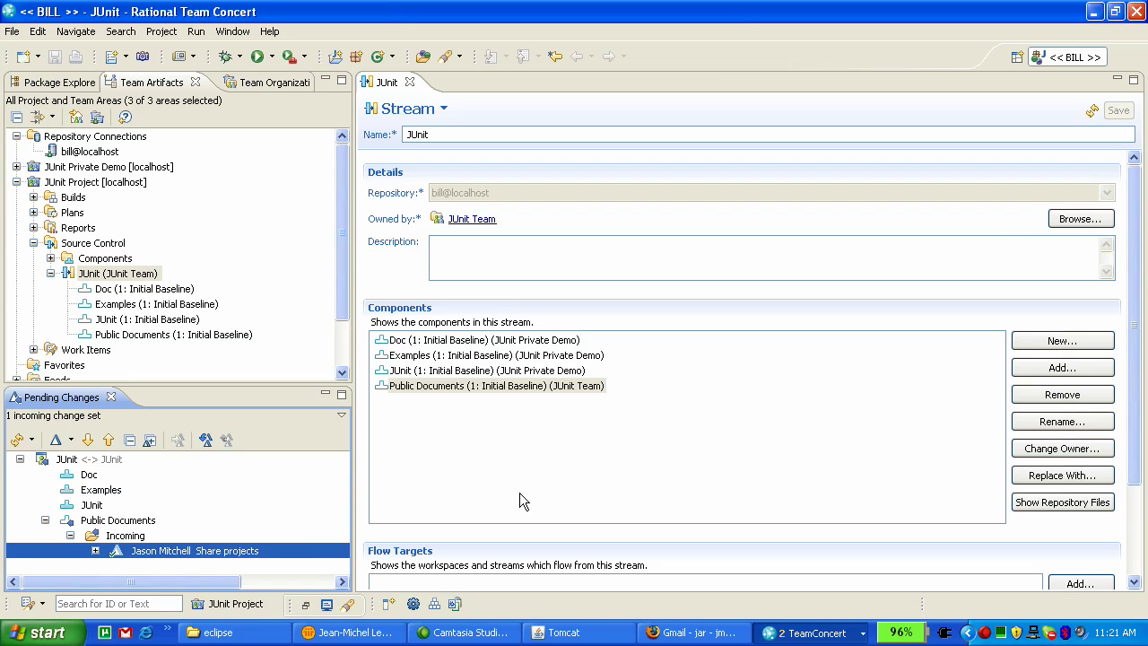